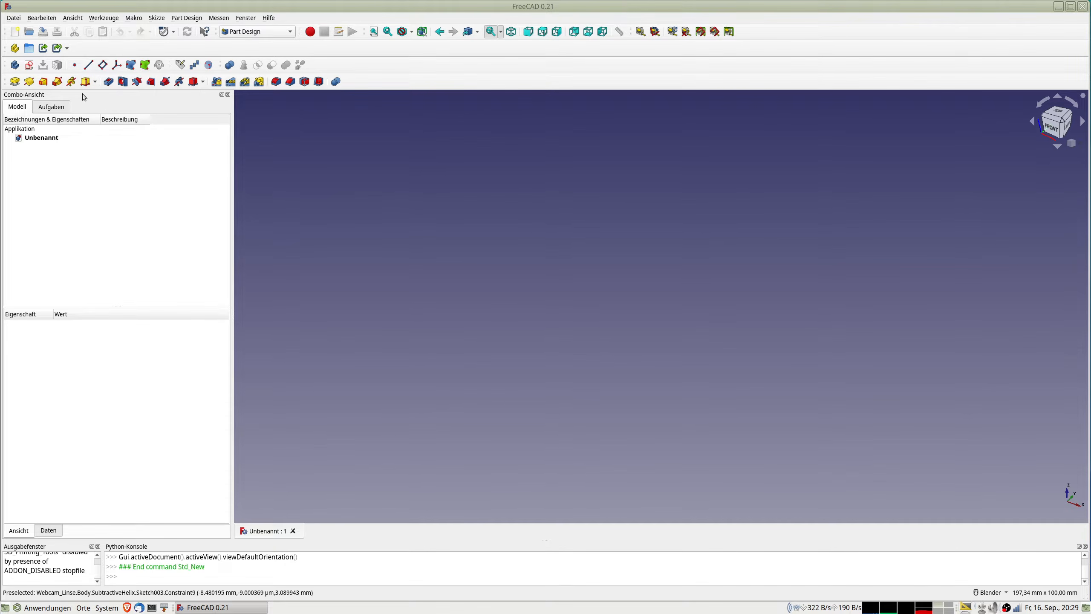
Create a new body and start a sketch on its XY plane
left_click(15, 65)
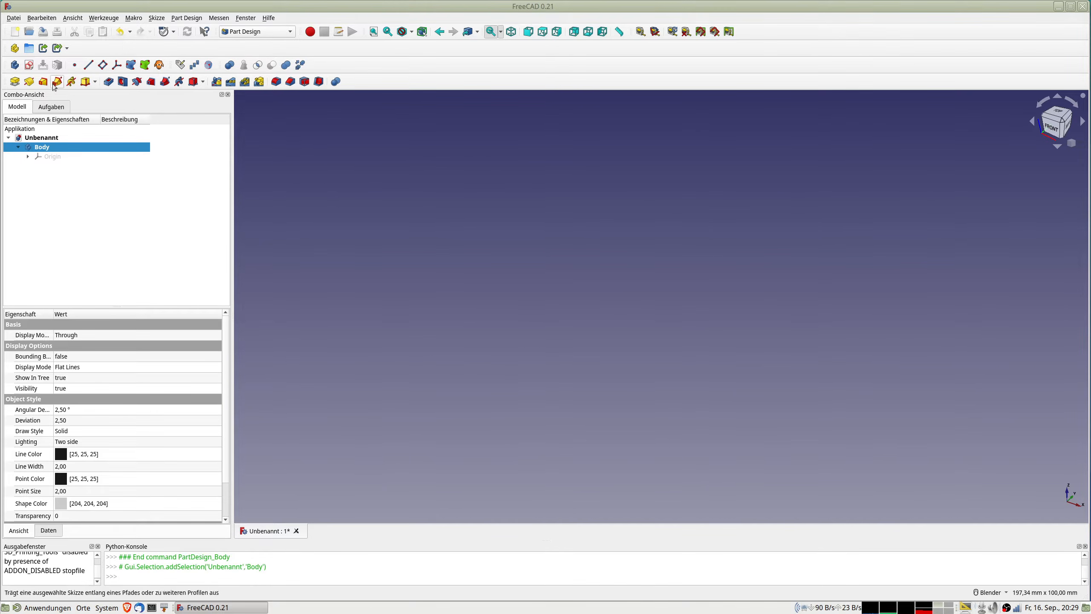
left_click(29, 64)
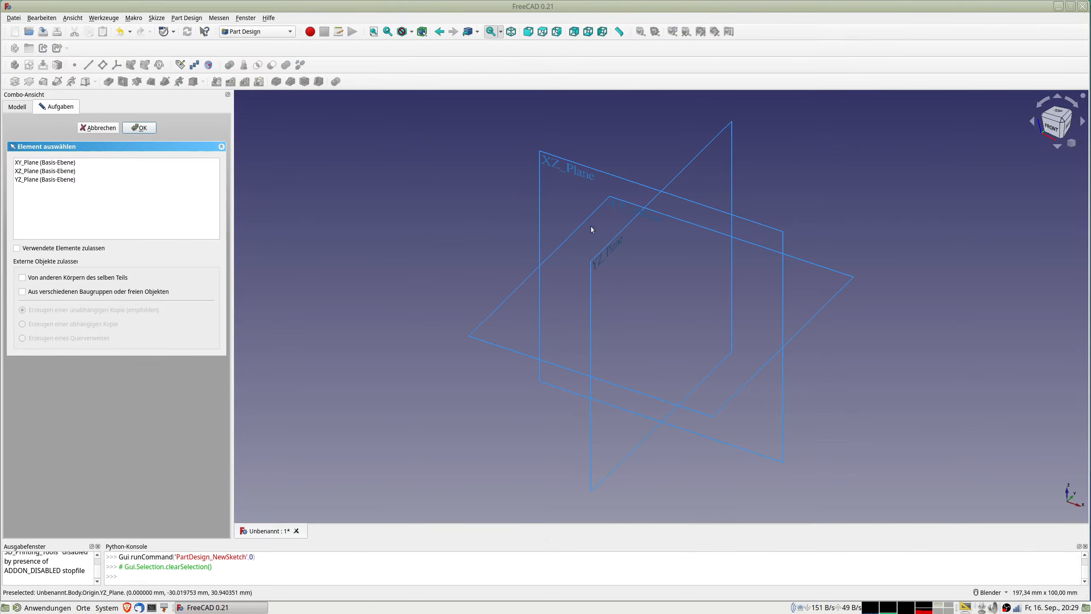
left_click(609, 202)
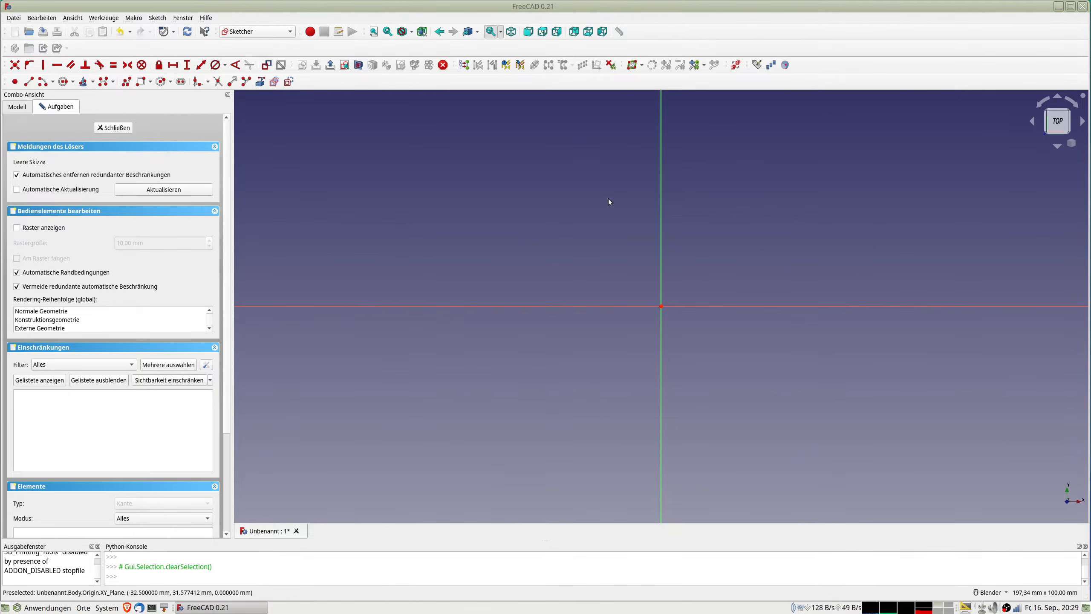
Draw two concentric circles centred on the origin, the outer about 48 mm and the inner about 35 mm in diameter
left_click(63, 82)
left_click(661, 306)
left_click(603, 221)
left_click(661, 306)
left_click(603, 260)
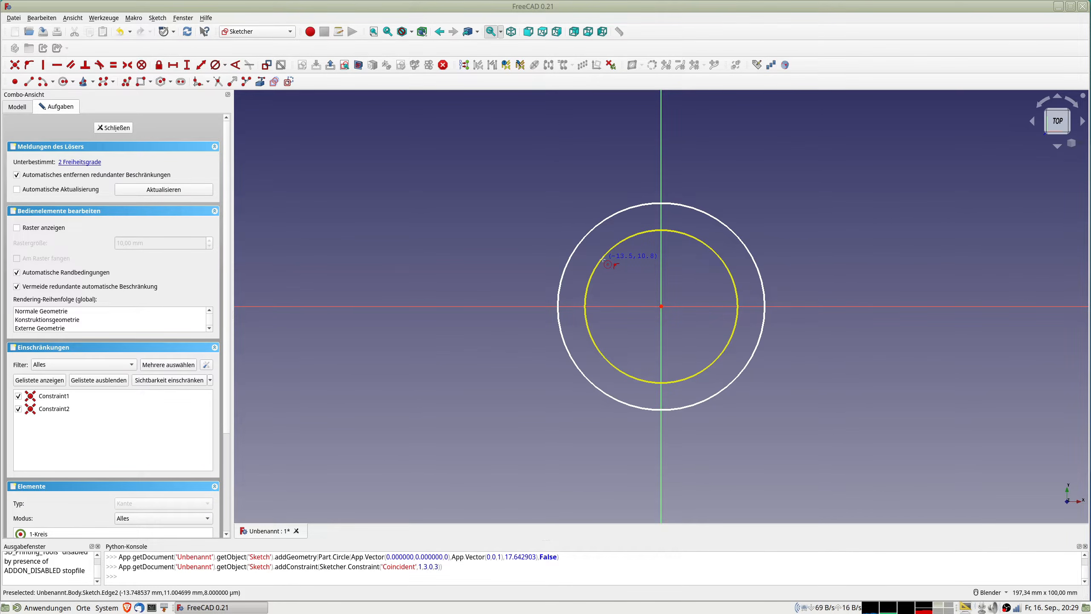
right_click(601, 257)
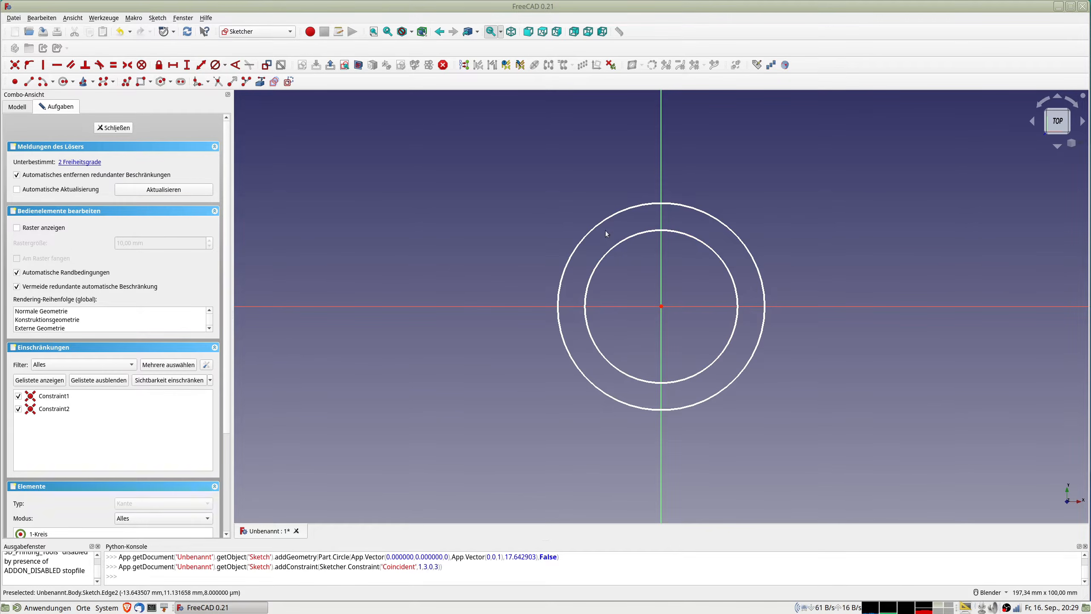
Constrain the inner circle's diameter to 26 mm and the outer circle's to 32 mm, finishing the sketch
left_click(615, 246)
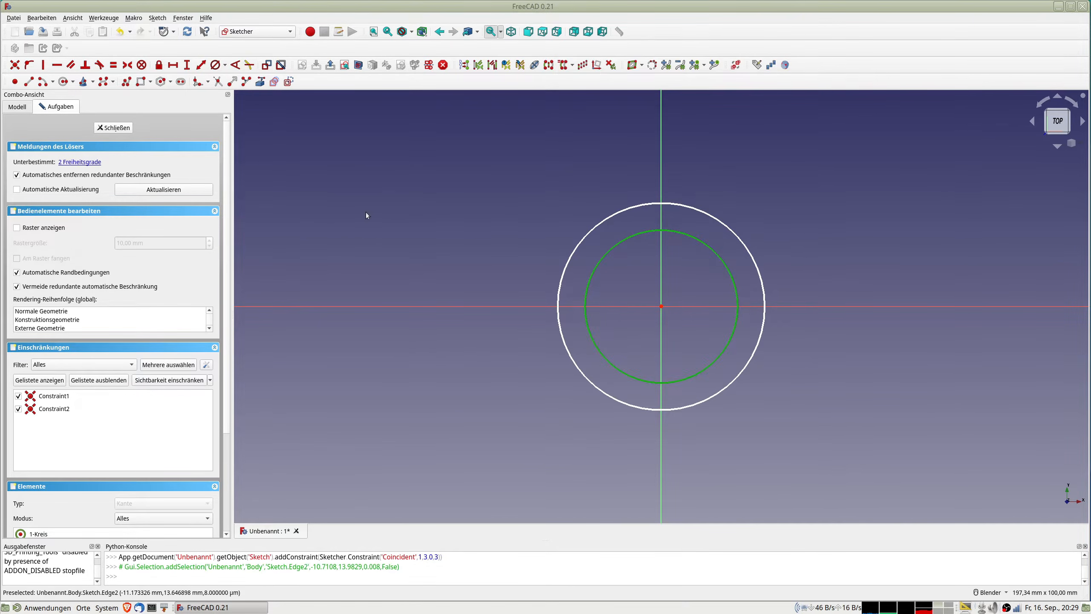
left_click(216, 65)
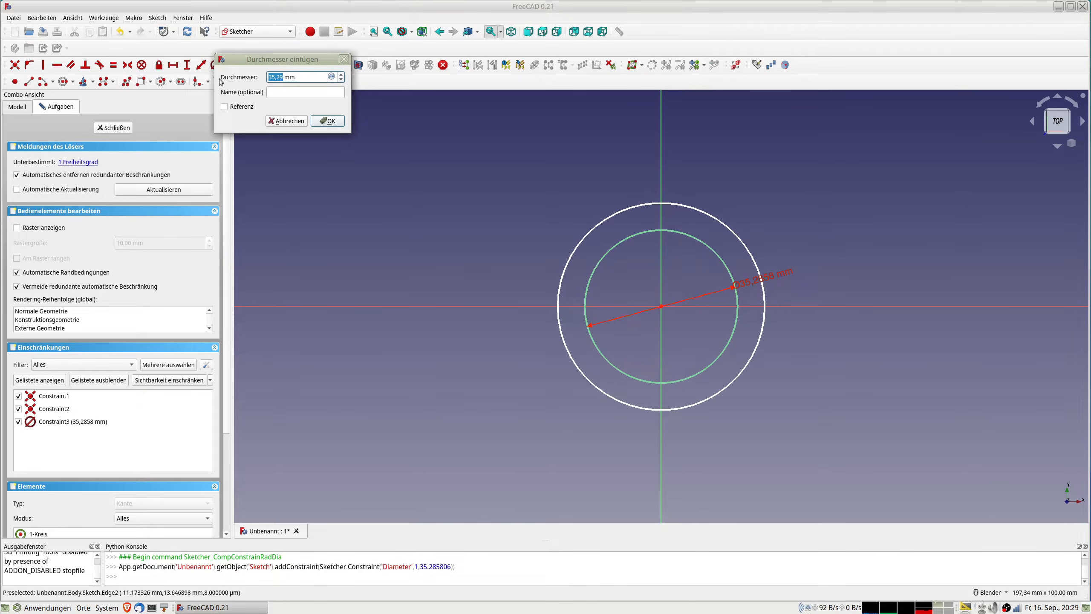
type("26")
key("Return")
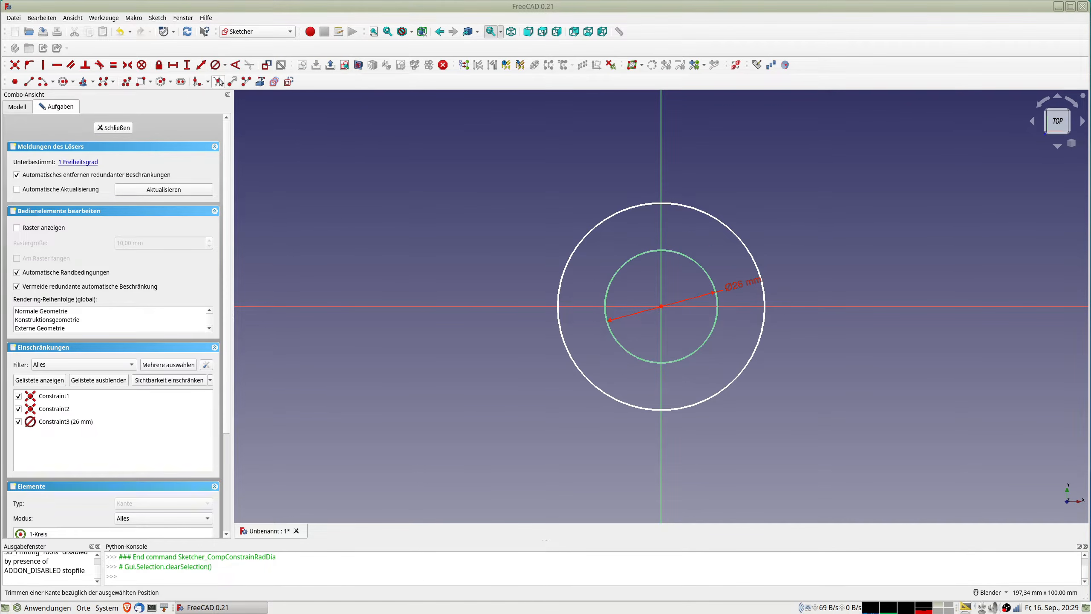
left_click(587, 232)
left_click(216, 66)
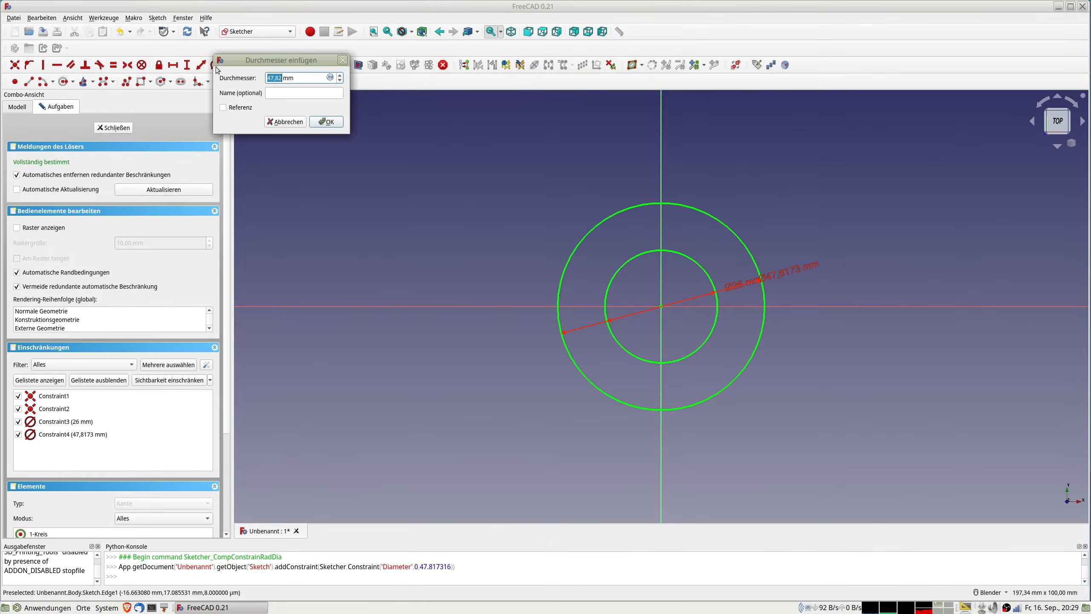
type("32")
key("Return")
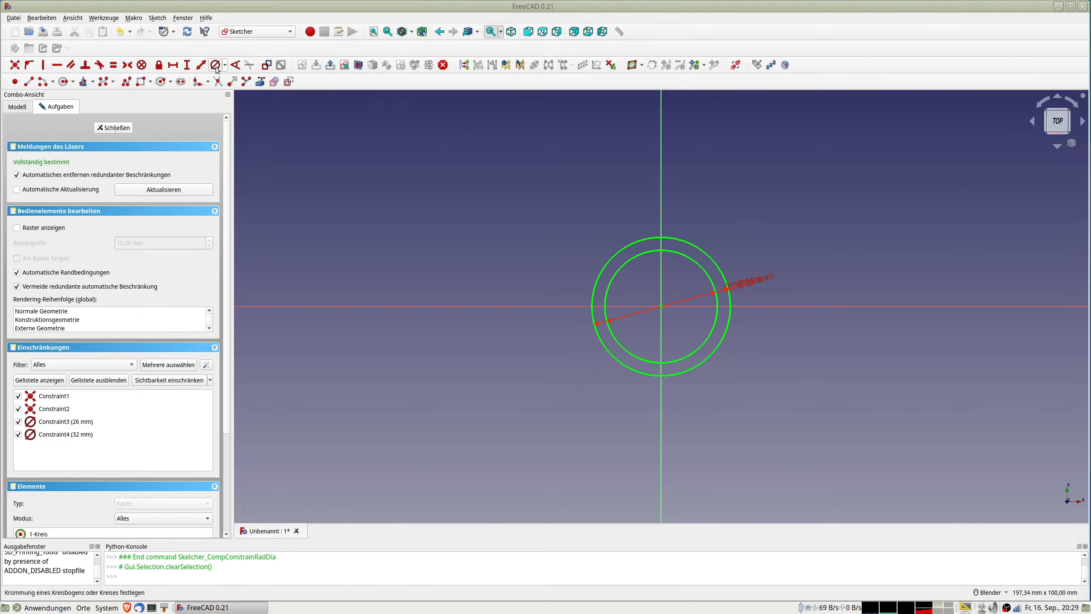
scroll(635, 303, "up", 2)
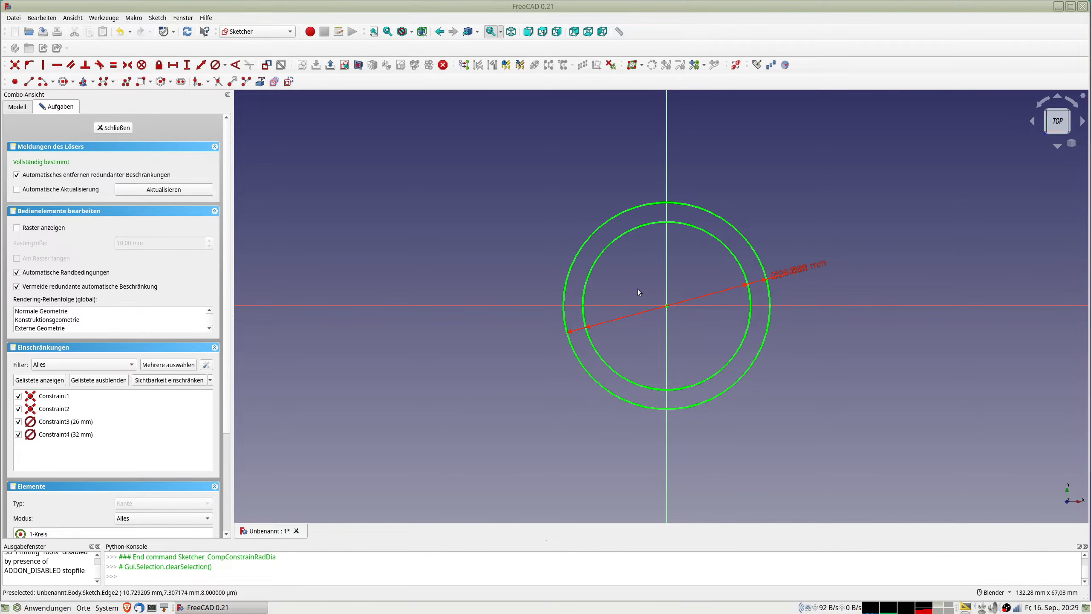
left_click(116, 128)
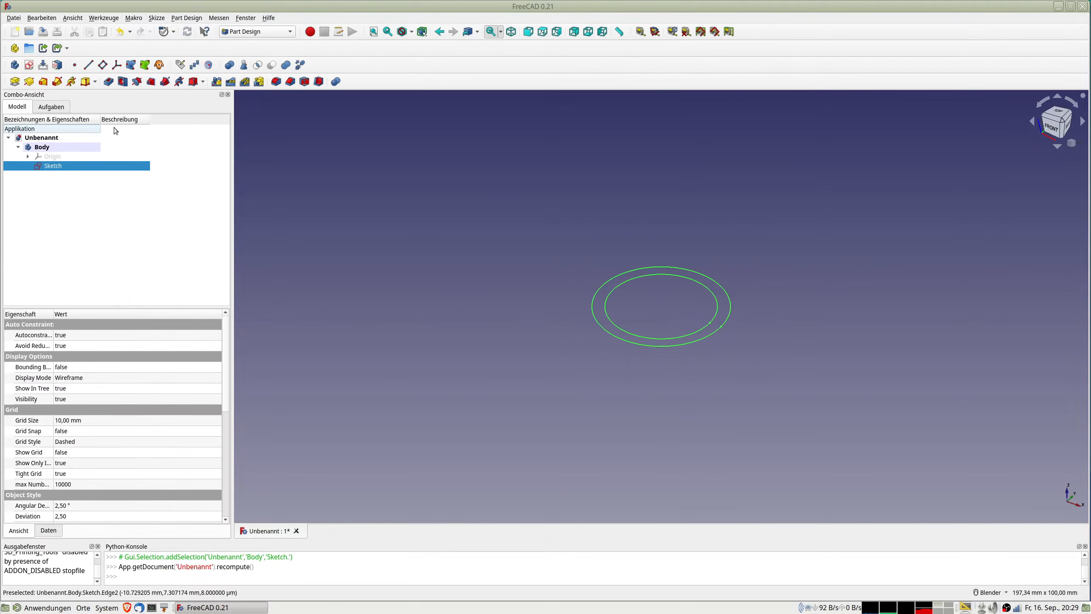
Pad the ring sketch to a length of 3 mm
left_click(15, 82)
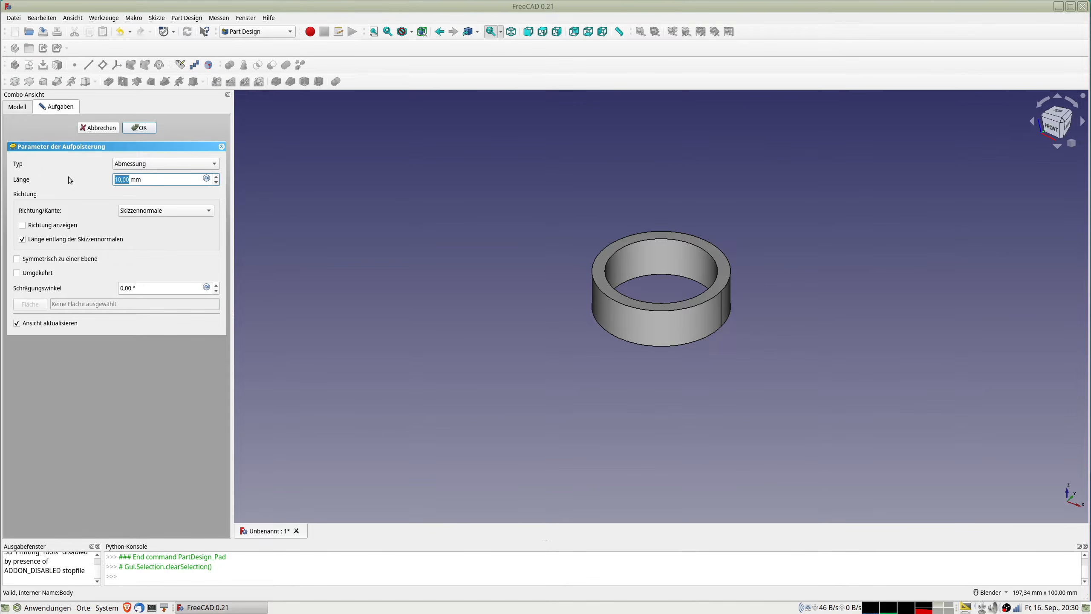
type("3")
key("Return")
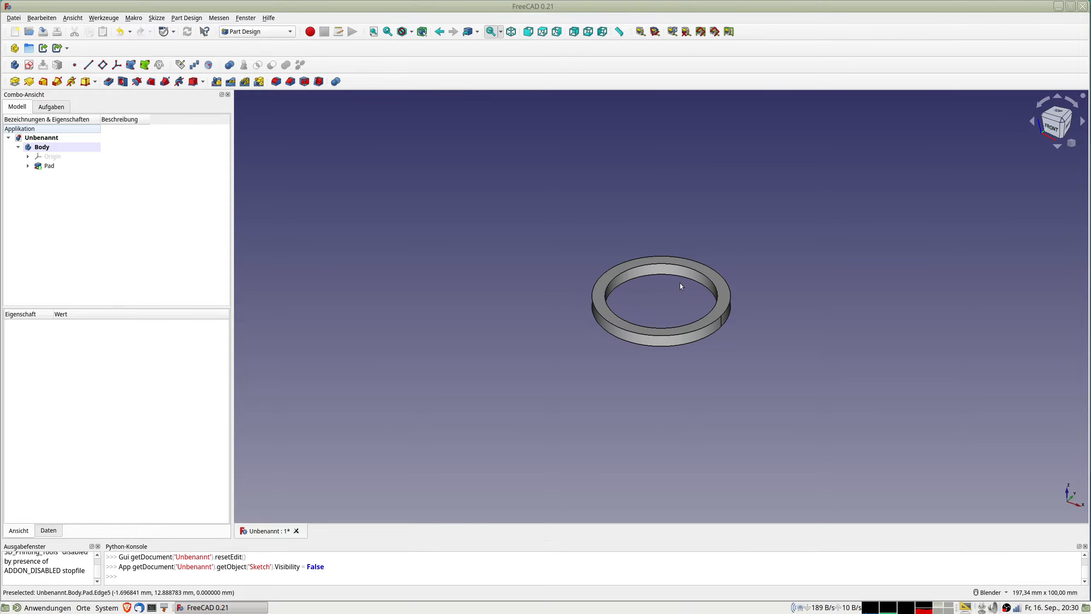
Start a new sketch on the ring's top face
scroll(679, 282, "up", 2)
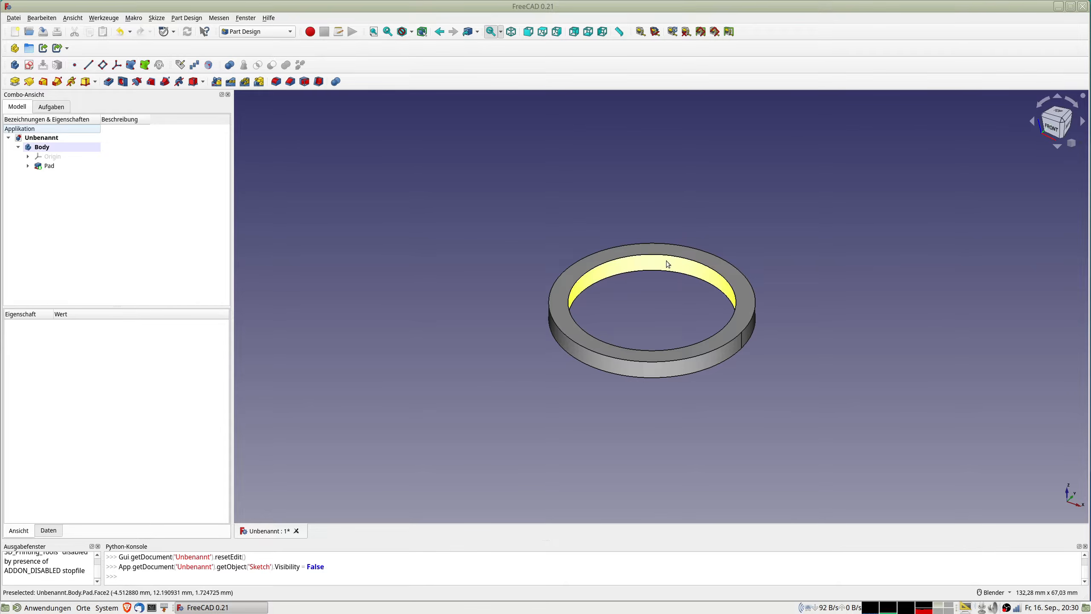
left_click(675, 252)
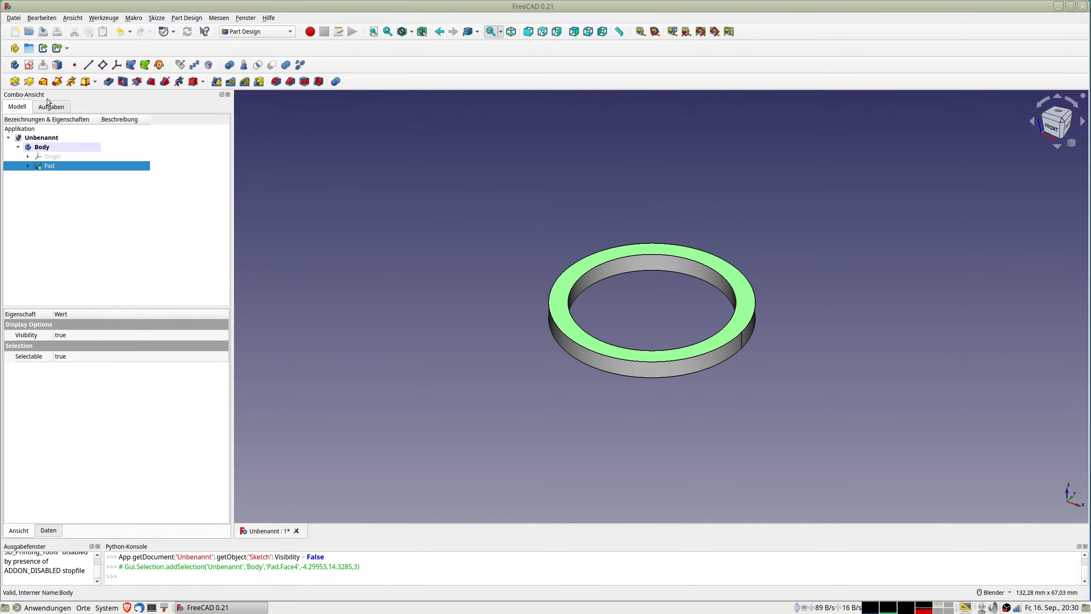
left_click(29, 64)
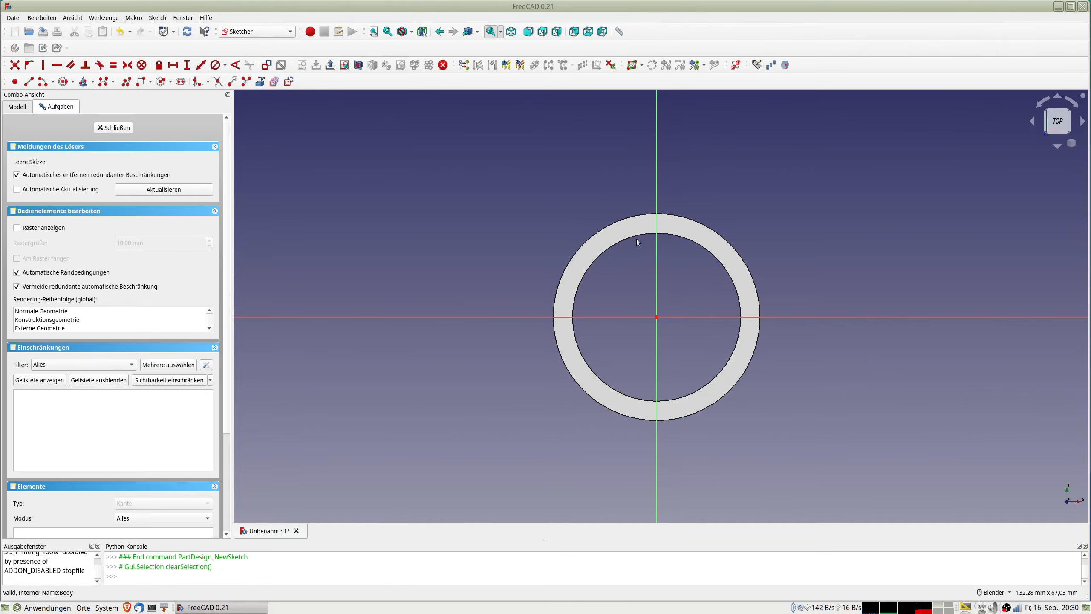
Draw a circle centred on the origin and constrain its diameter to 26 mm
middle_click_drag(637, 240, 503, 235, "shift")
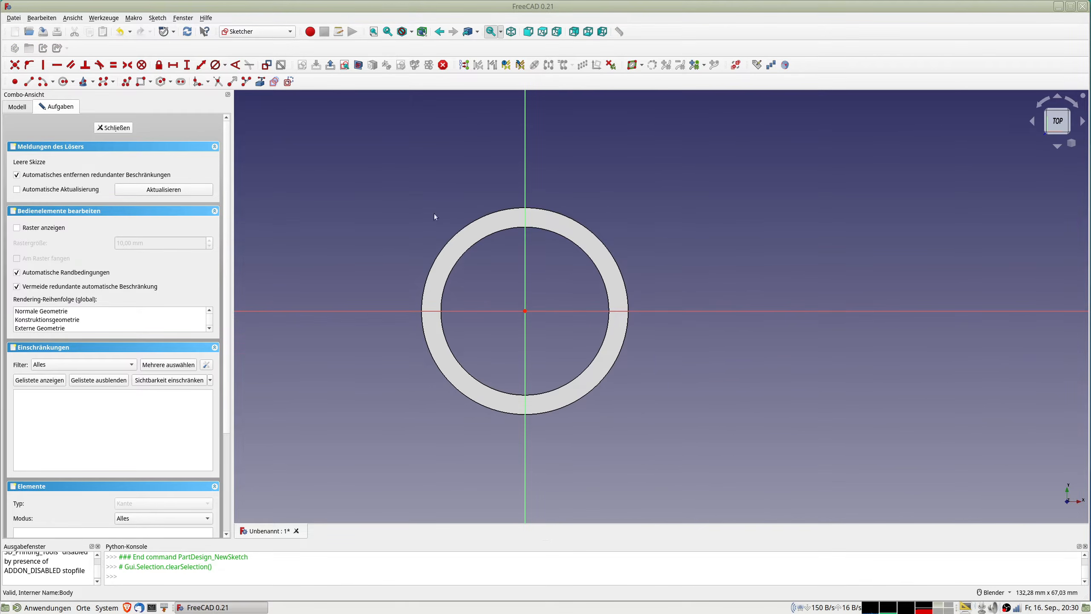
left_click(64, 82)
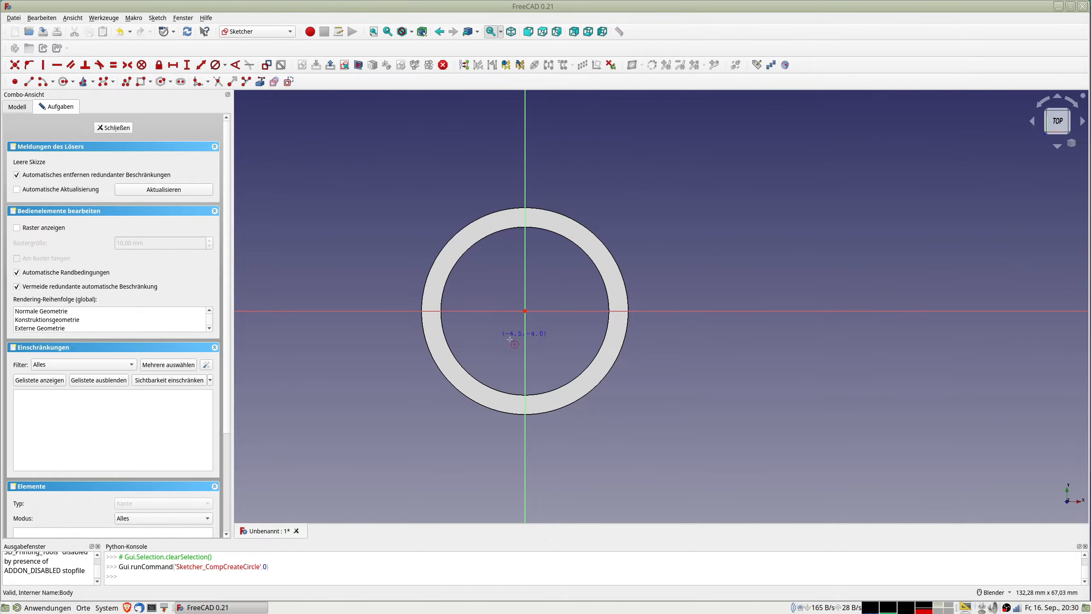
left_click(525, 311)
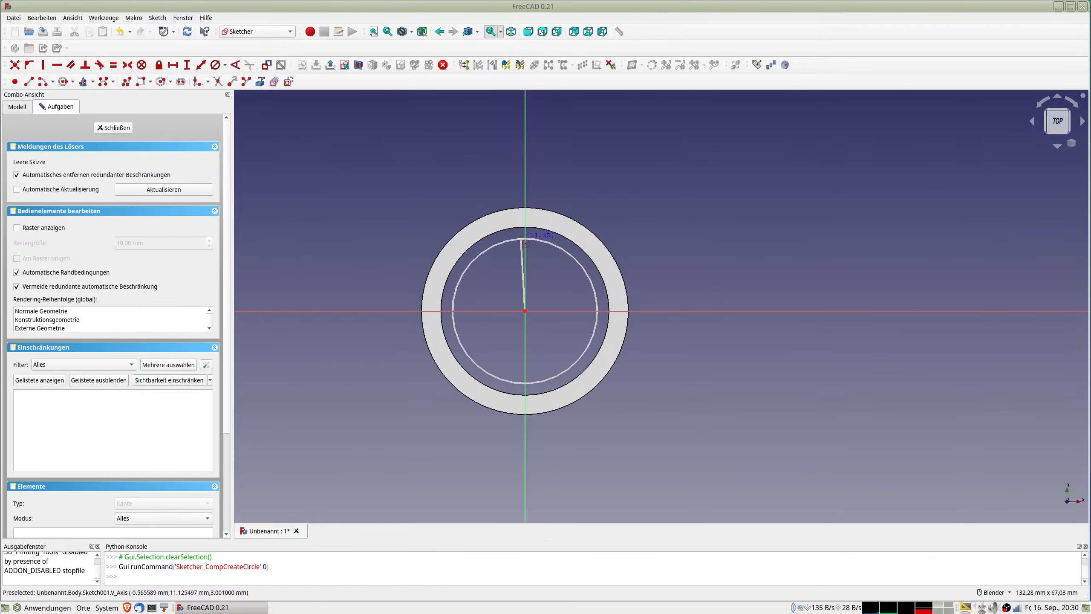
left_click(541, 240)
left_click(540, 241)
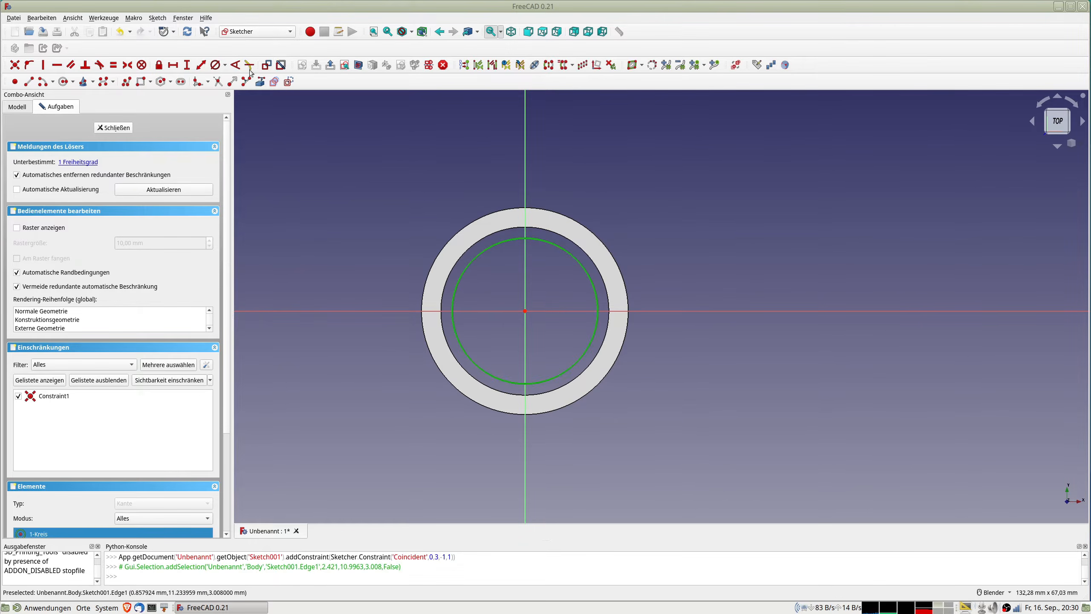
left_click(215, 65)
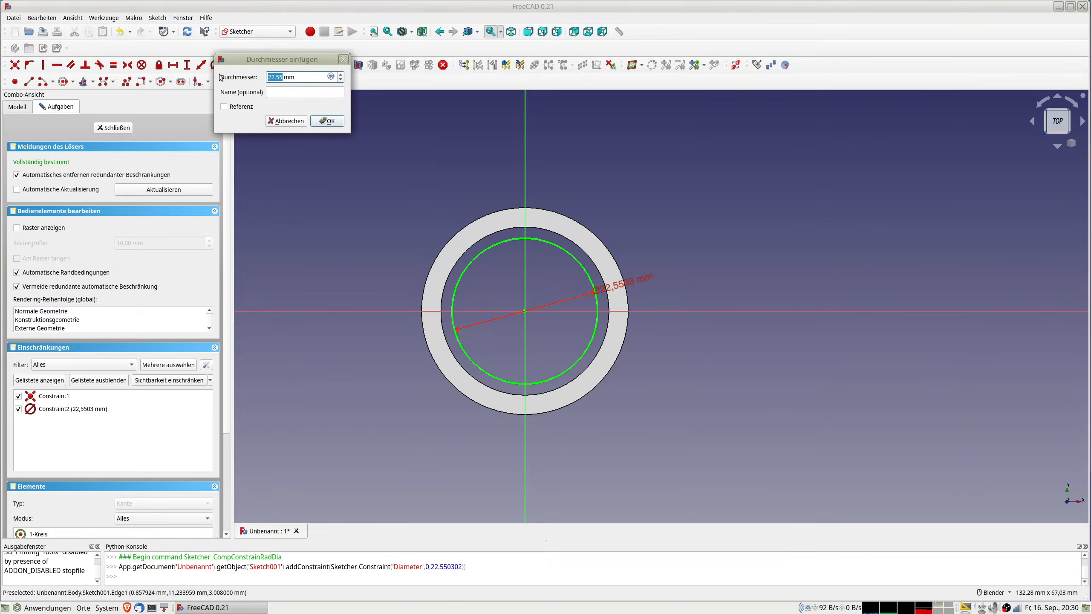
type("26")
key("Return")
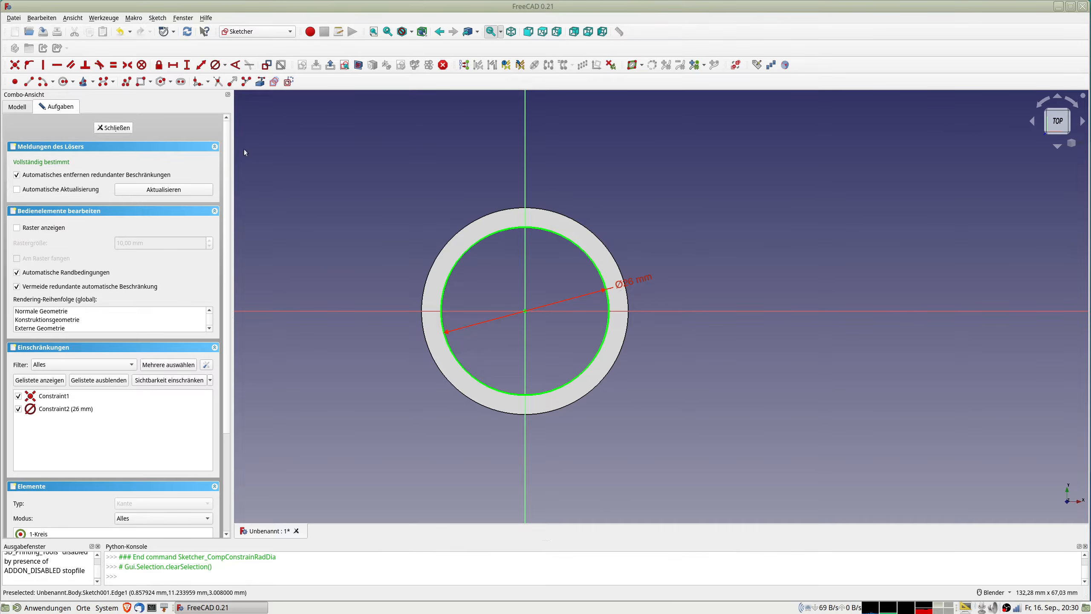
Sketch an open U-shaped polyline about 3.5 mm wide and 2 mm high, crossing the circle's upper edge around the vertical axis
scroll(474, 202, "up", 4)
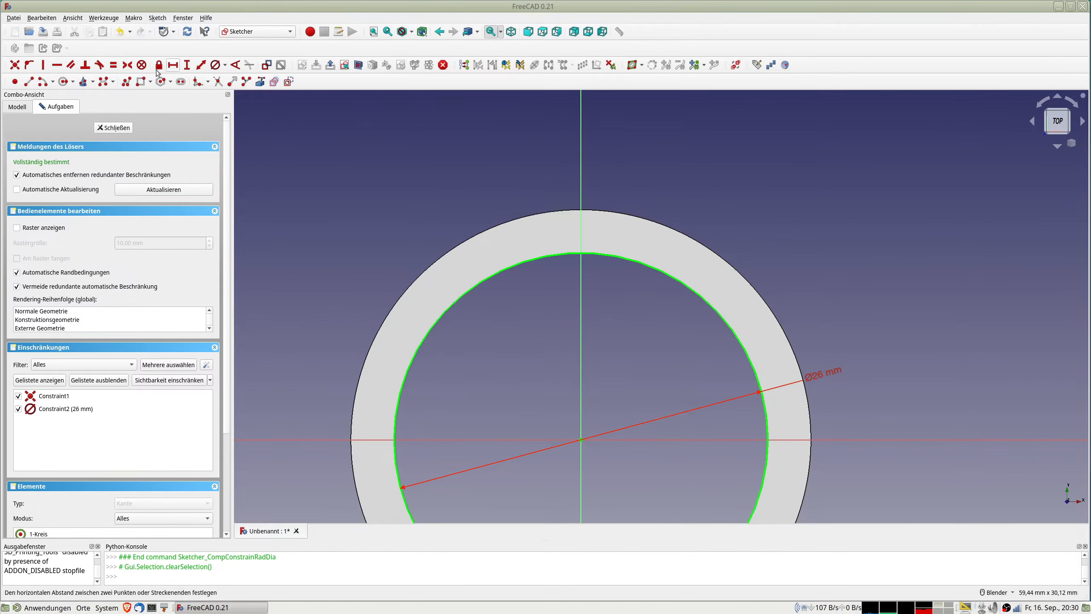
left_click(126, 82)
left_click(555, 255)
left_click(556, 272)
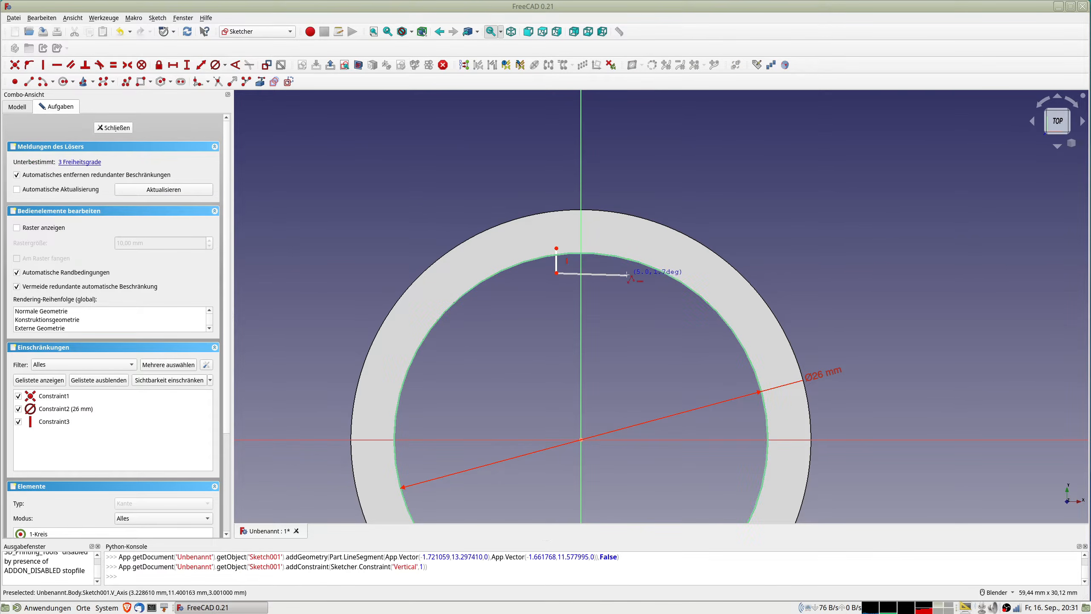
left_click(606, 273)
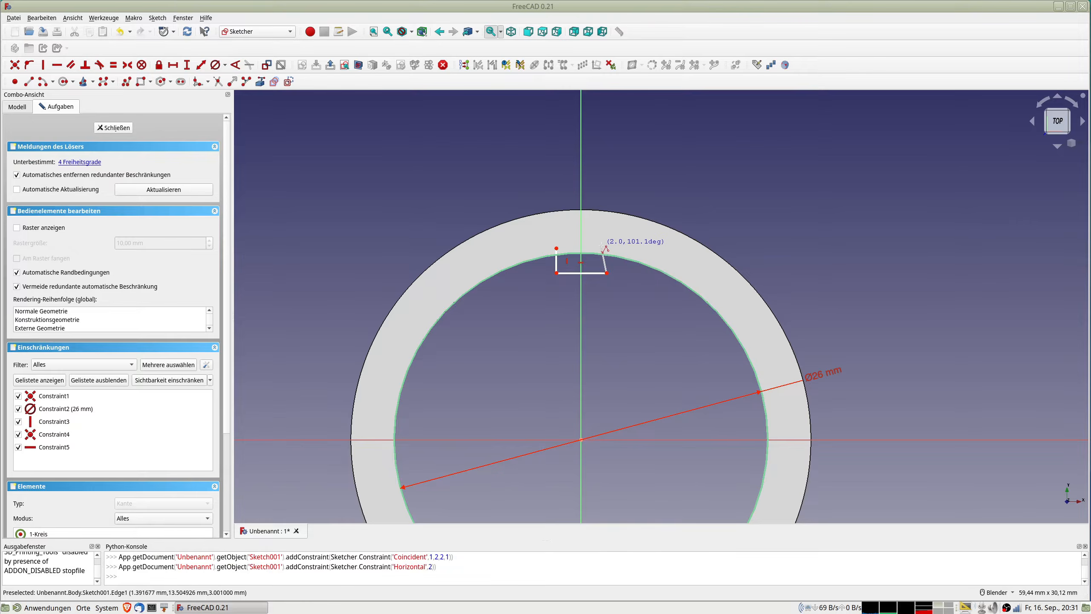
left_click(602, 245)
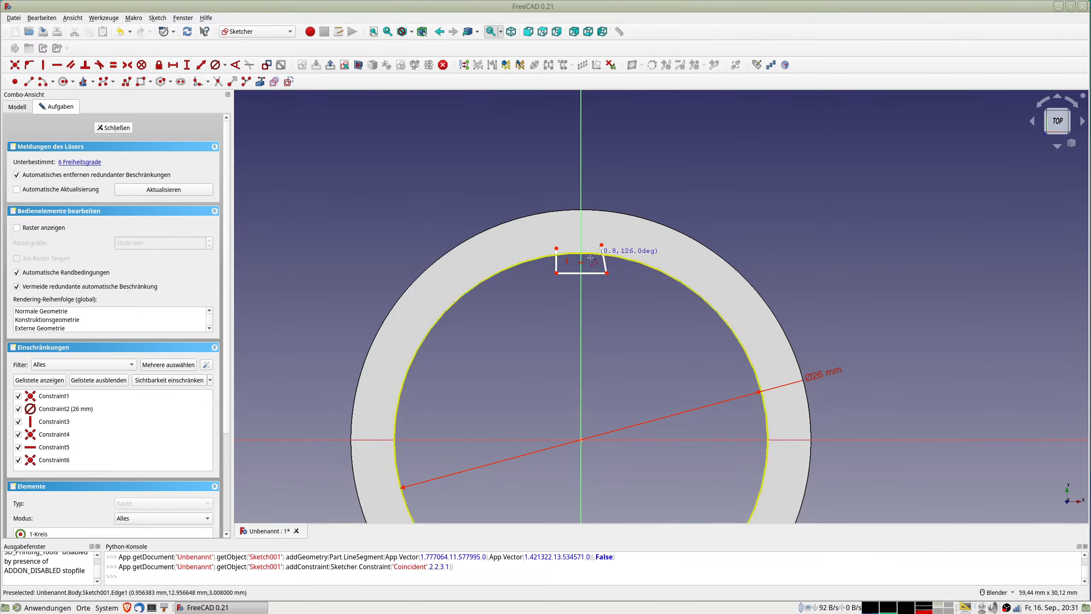
right_click(561, 245)
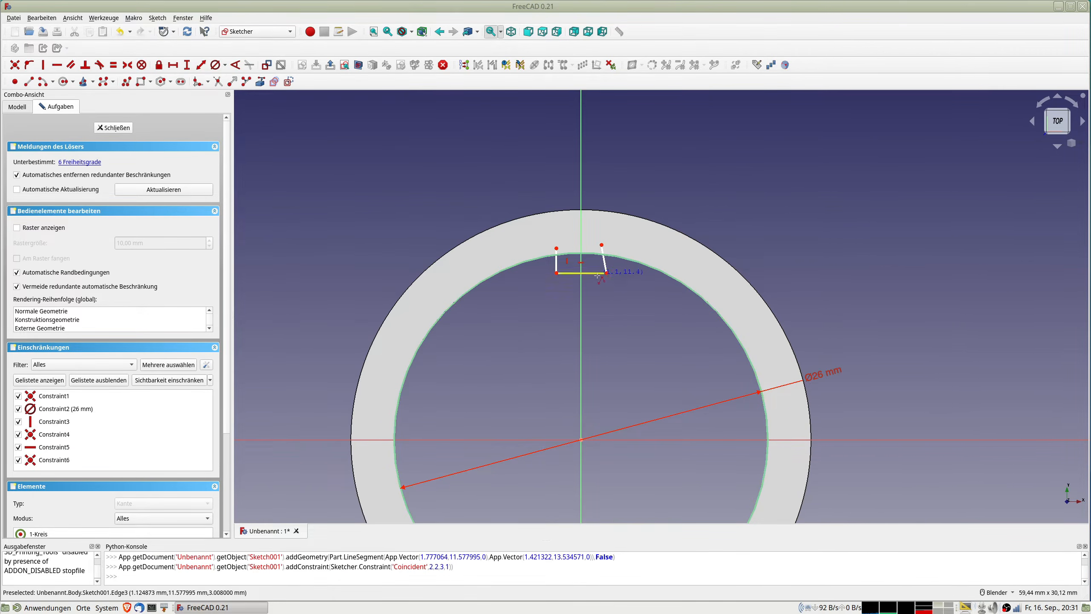
scroll(603, 286, "up", 2)
right_click(601, 282)
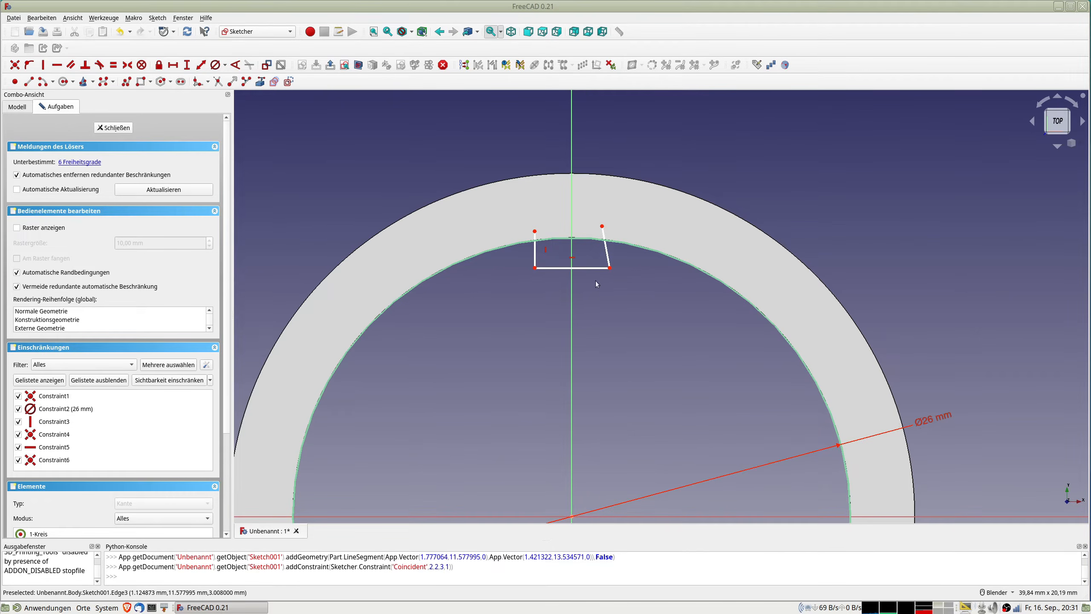
Constrain the slanted right side of the U-shaped polyline to vertical and make both its sides equal in length
left_click(608, 257)
key("v")
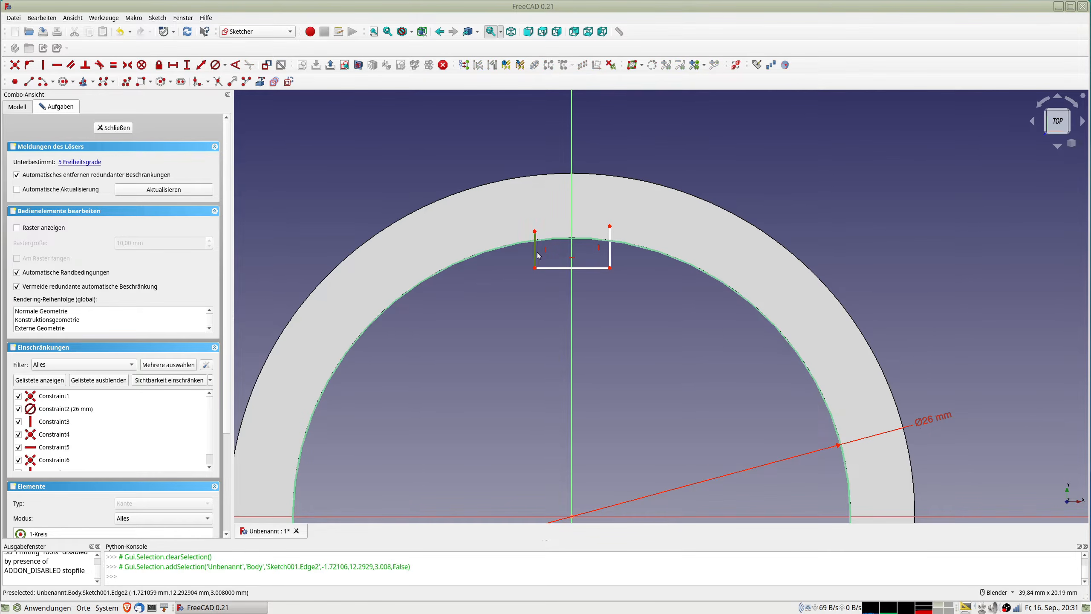
left_click(535, 255)
left_click(610, 254)
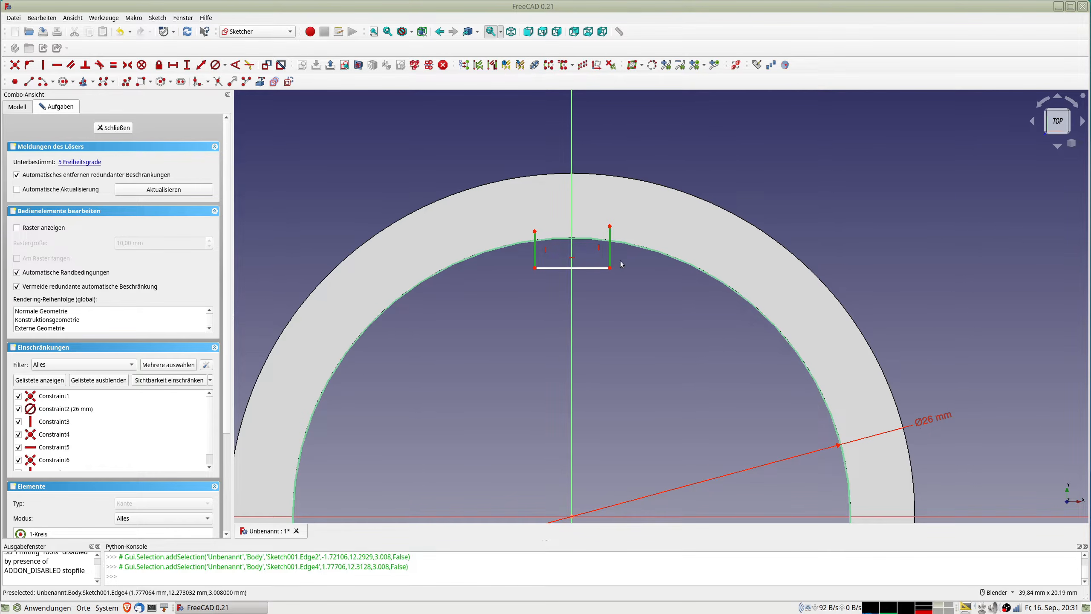
key("e")
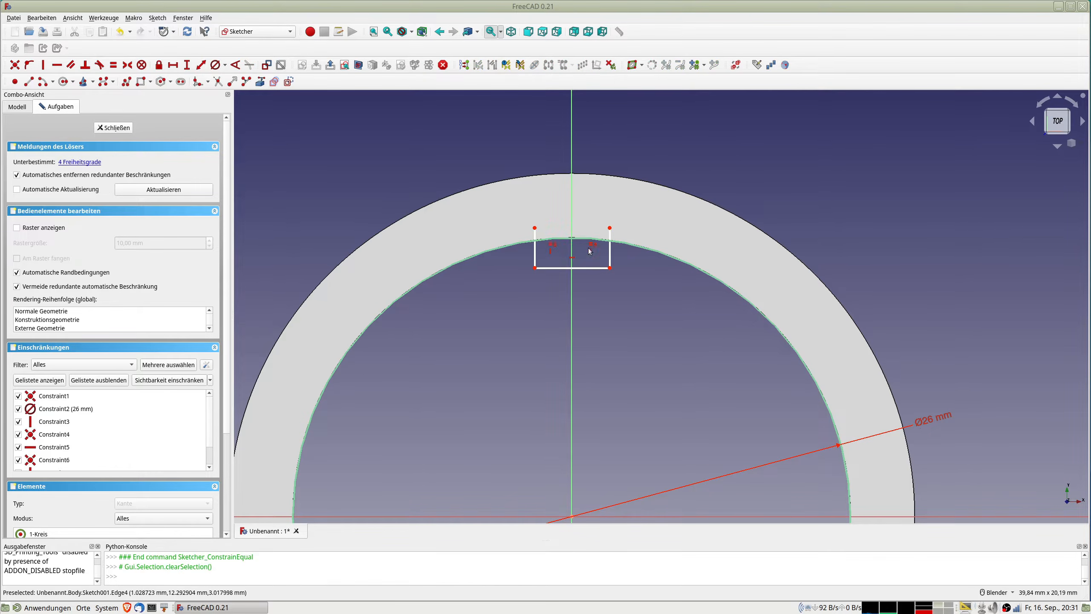
Make the end points of the polyline's bottom line symmetric about the vertical axis
left_click(535, 267)
left_click(610, 267)
left_click(572, 294)
key("s")
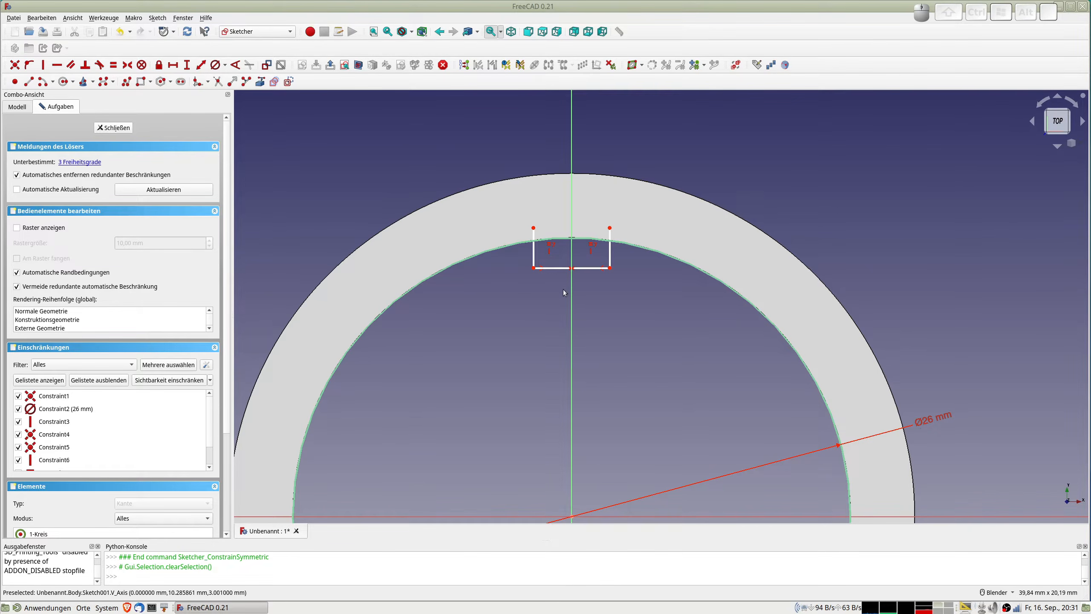
left_click(724, 286)
Constrain the length of the U-shaped polyline's bottom line to 1 mm
left_click(550, 268)
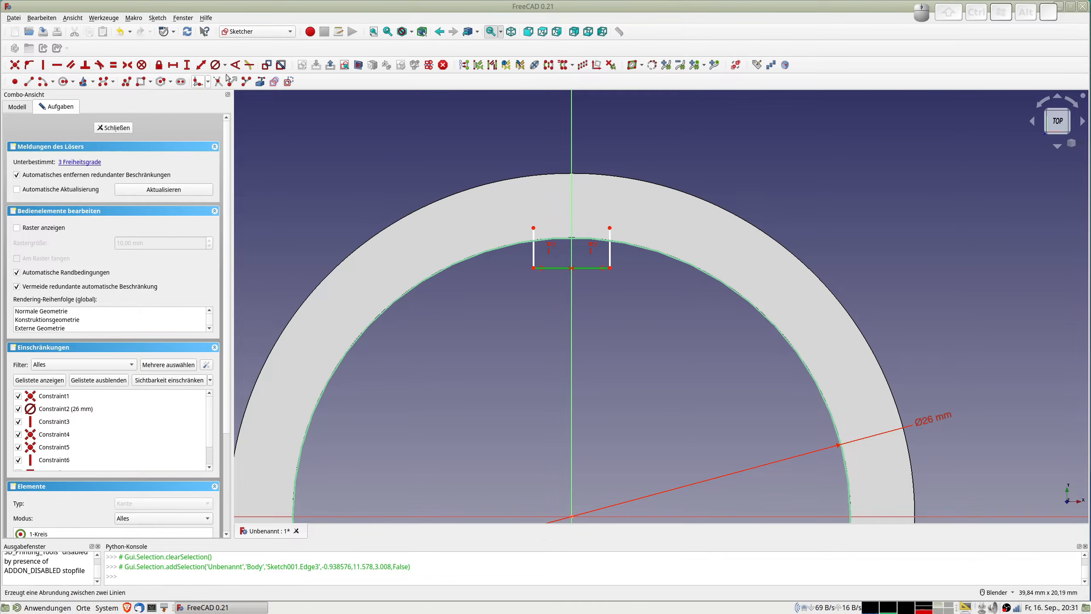
left_click(201, 65)
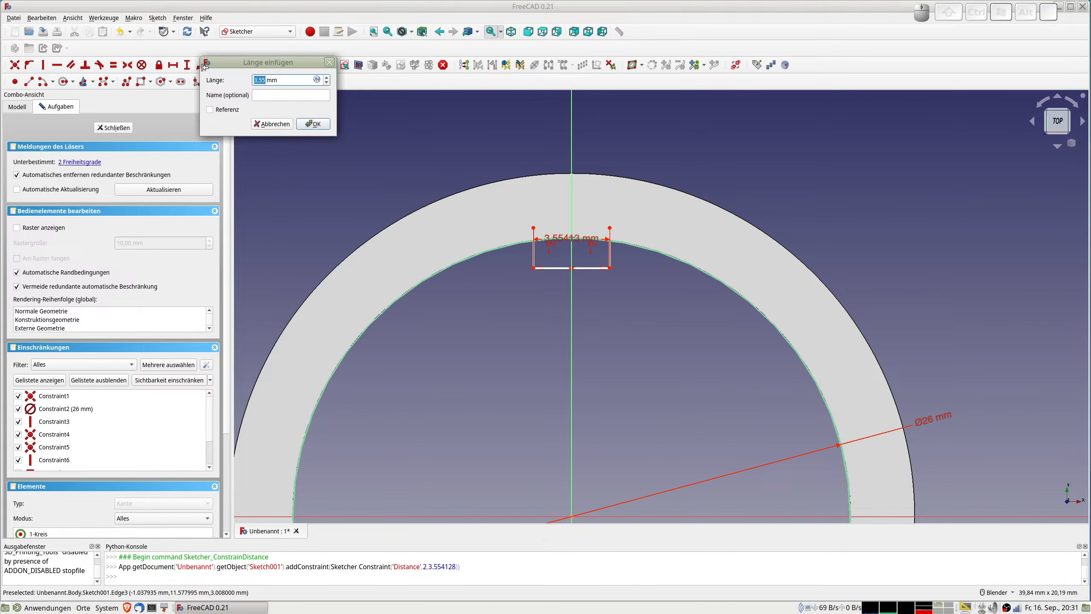
type("1")
key("Return")
Trim away the circle outside the U-shaped polyline and both side lines' ends protruding beyond the circle
scroll(563, 265, "up", 3)
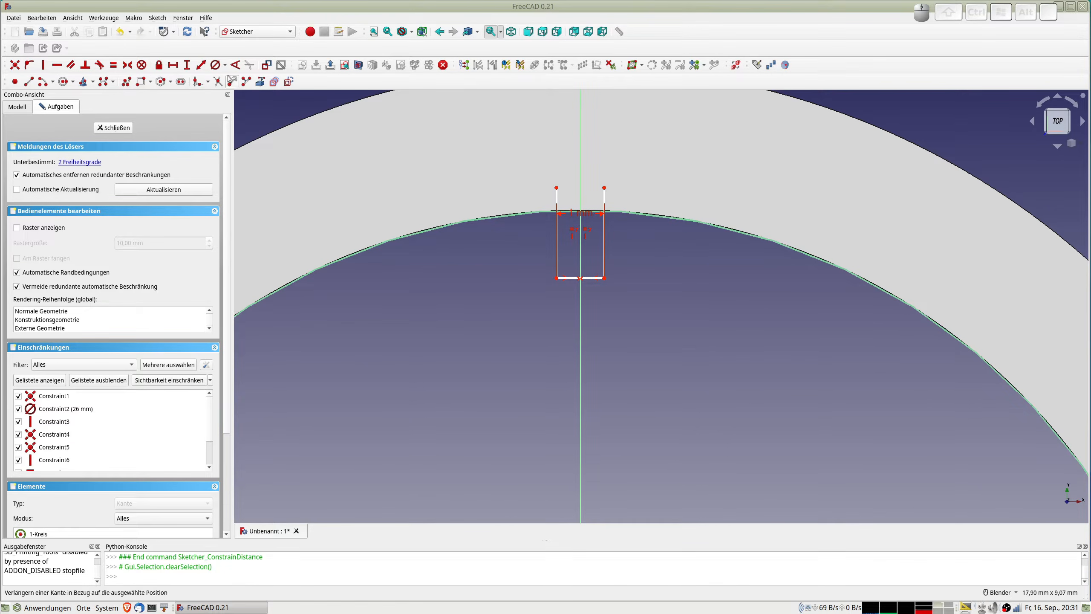
left_click(218, 81)
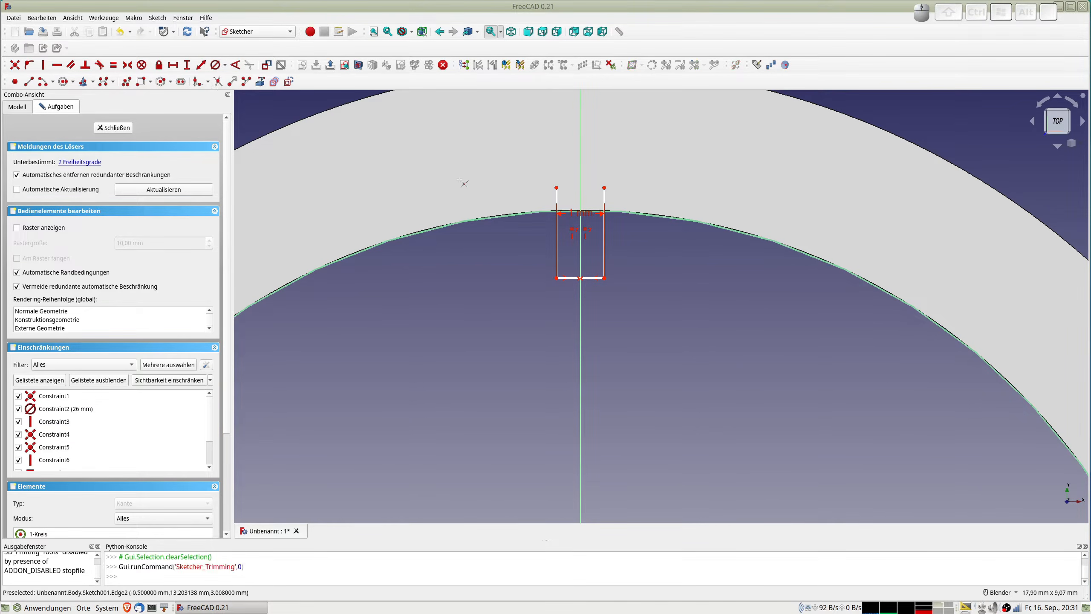
left_click(512, 218)
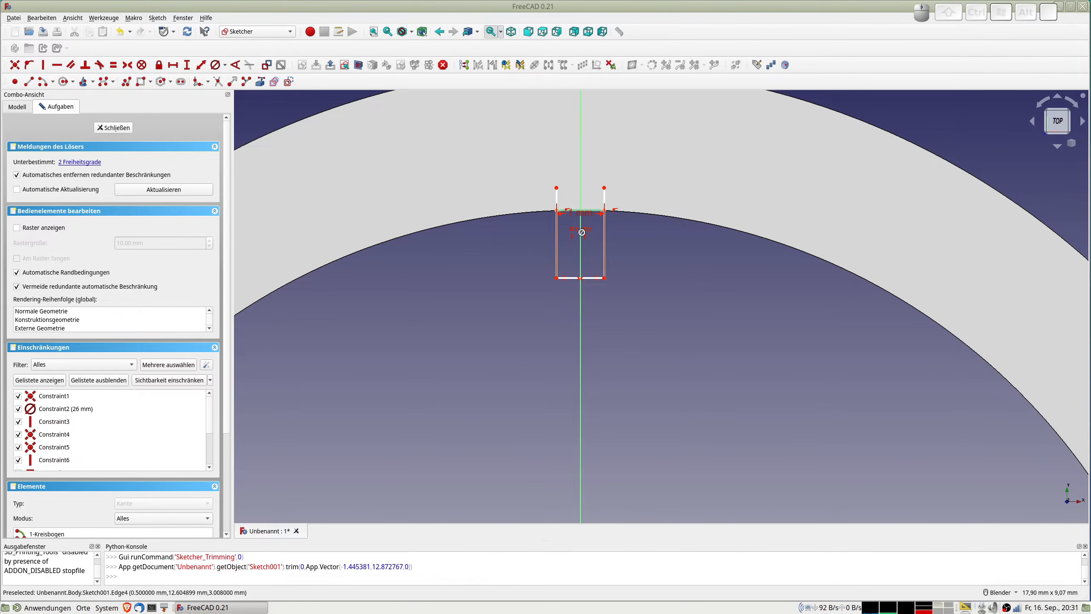
left_click(556, 200)
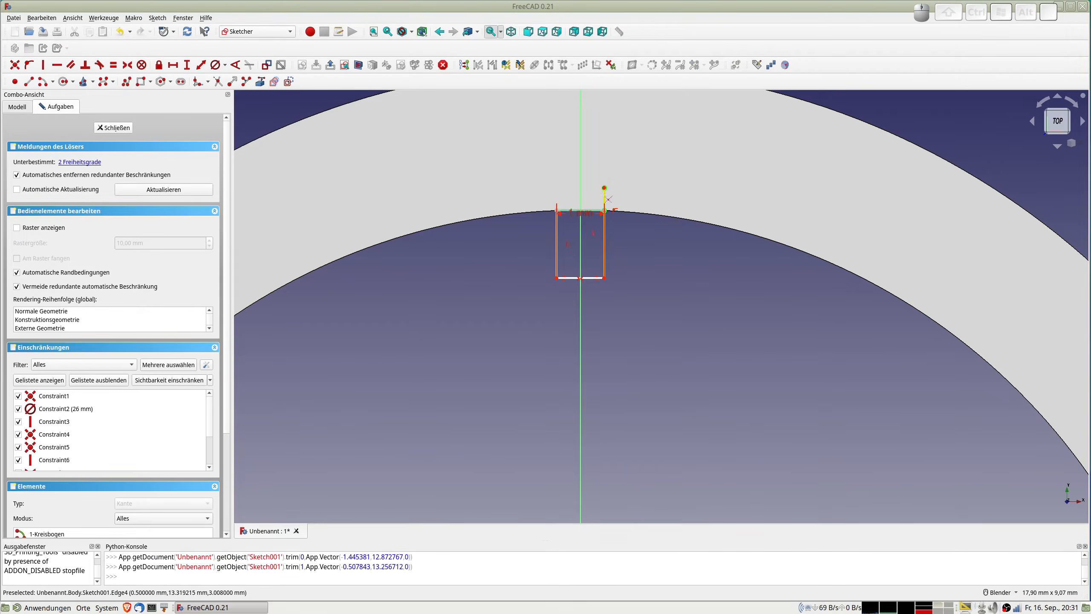
left_click(605, 198)
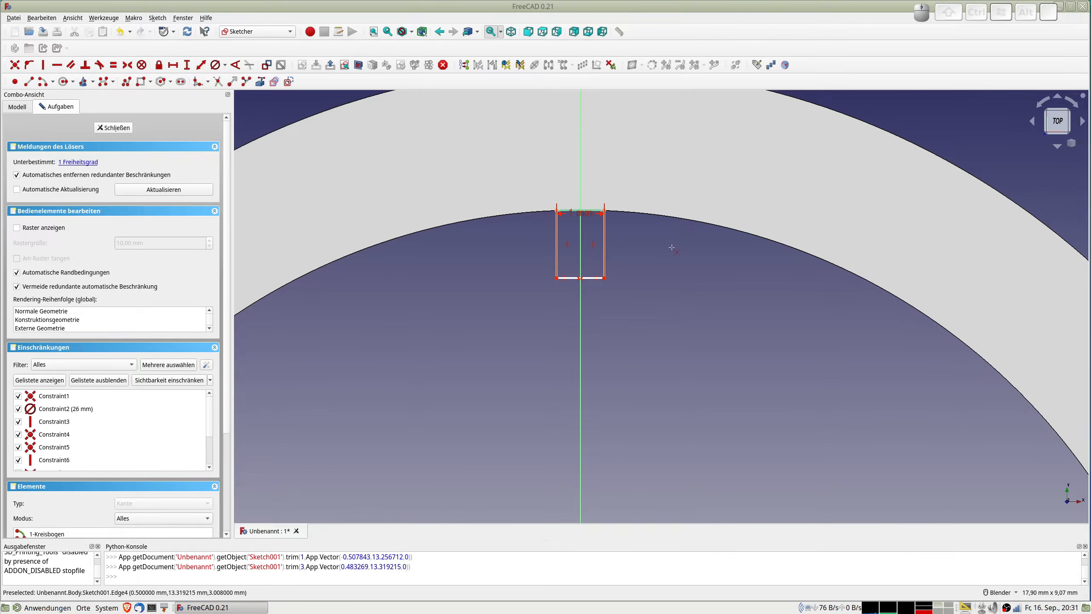
Constrain the tab's left side line to a length of 0.3 mm and close the sketch
scroll(671, 248, "up", 2)
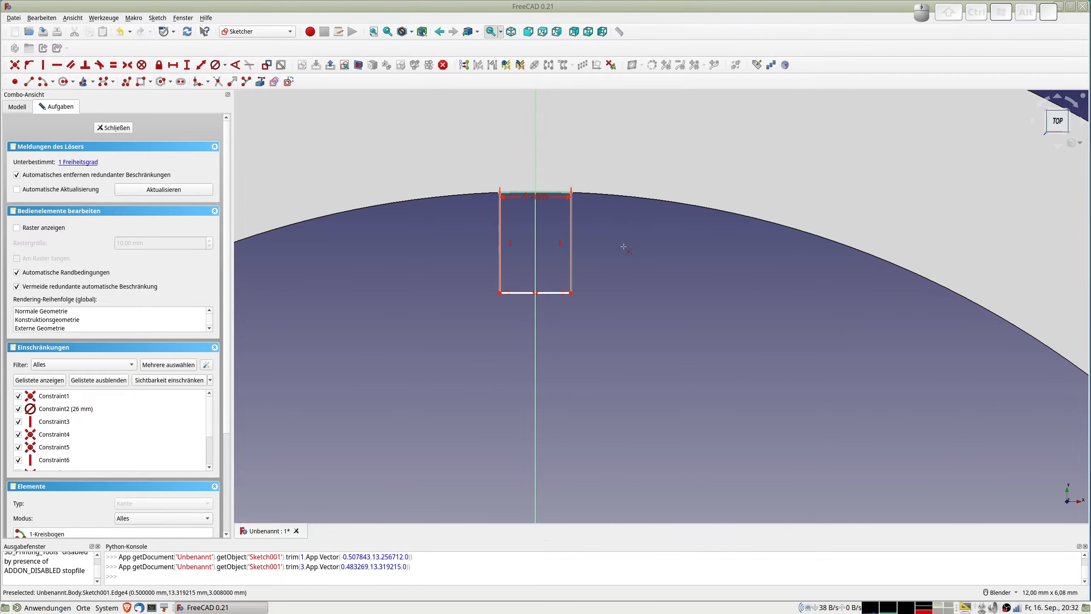
left_click(500, 241)
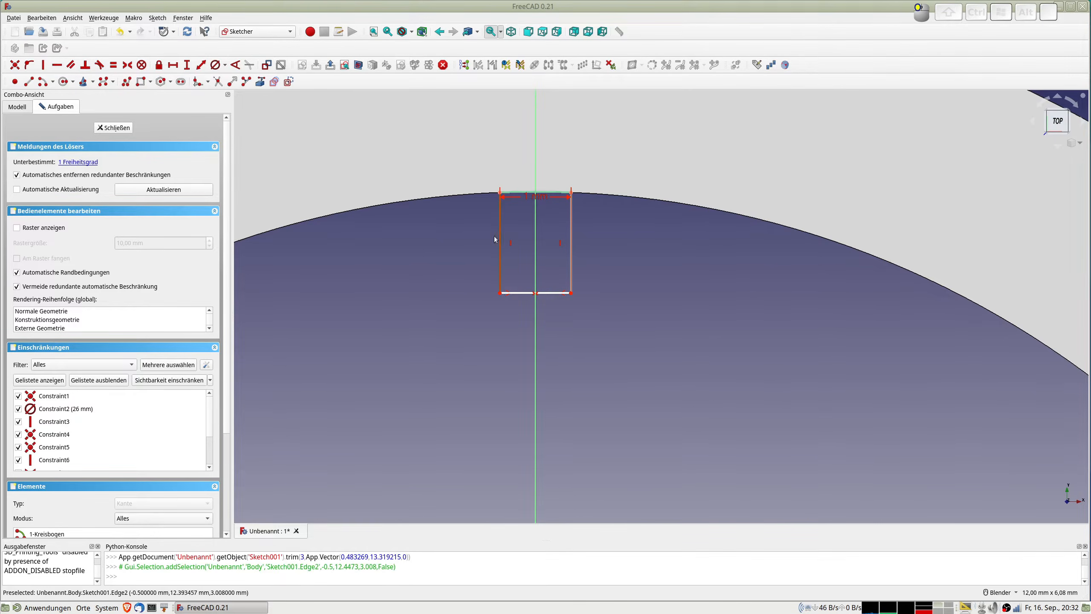
left_click(201, 64)
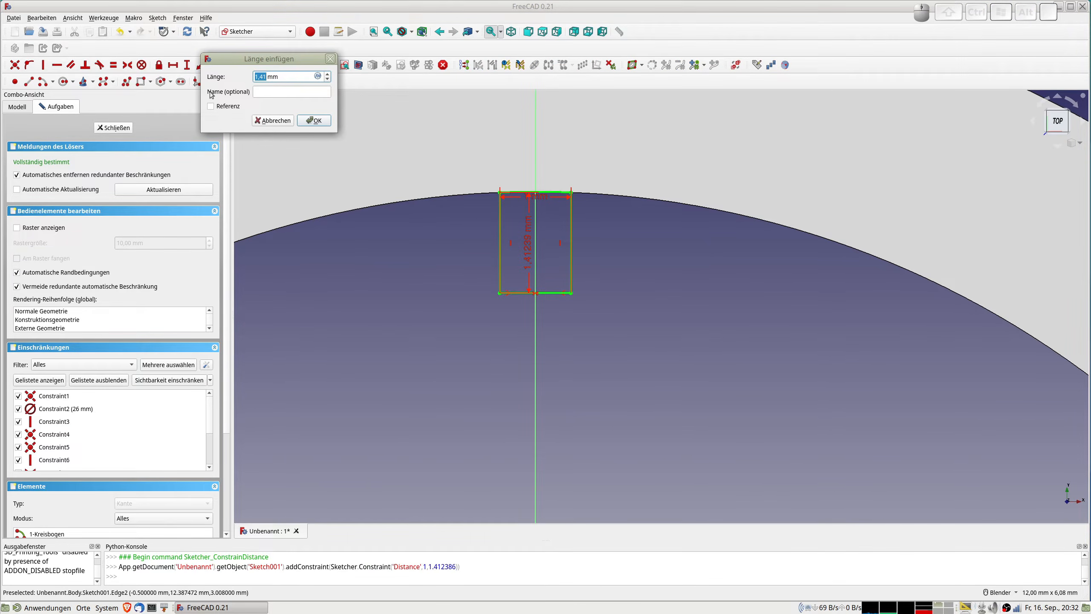
type("0,")
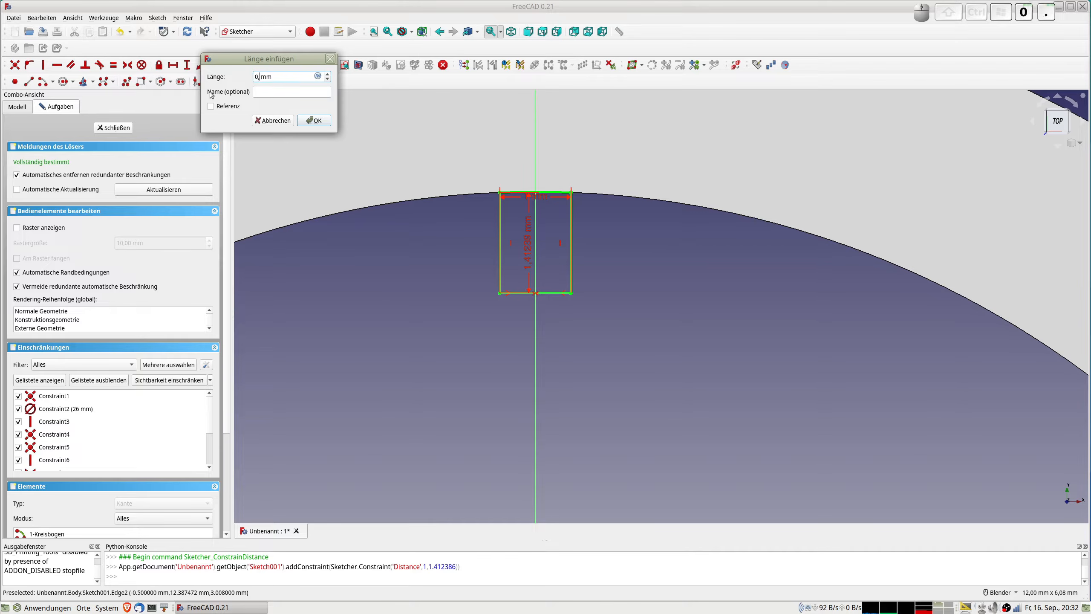
type("3")
key("Return")
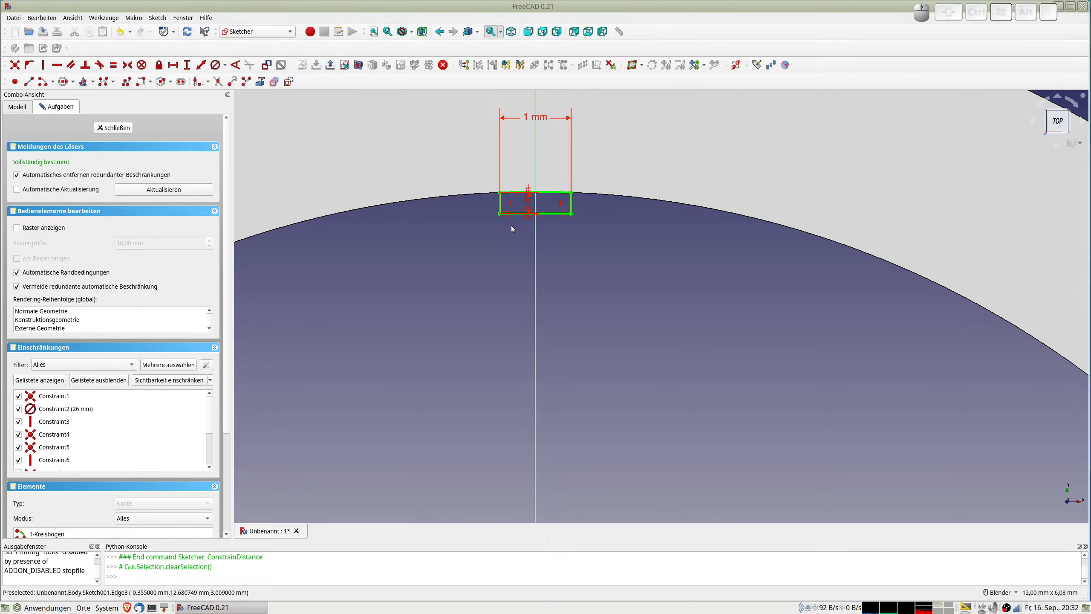
scroll(512, 225, "down", 4)
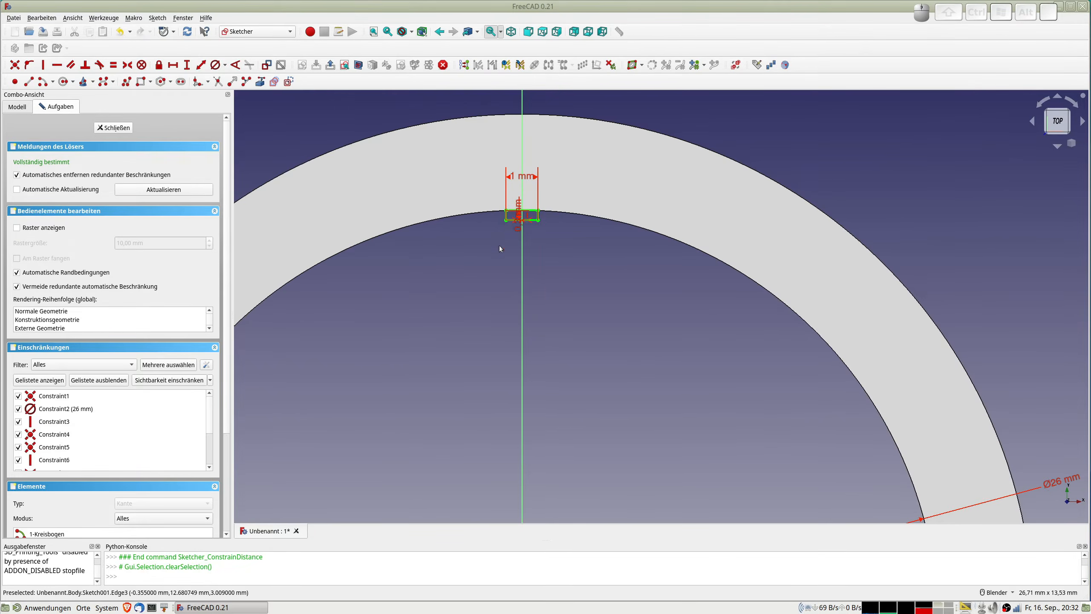
key("0")
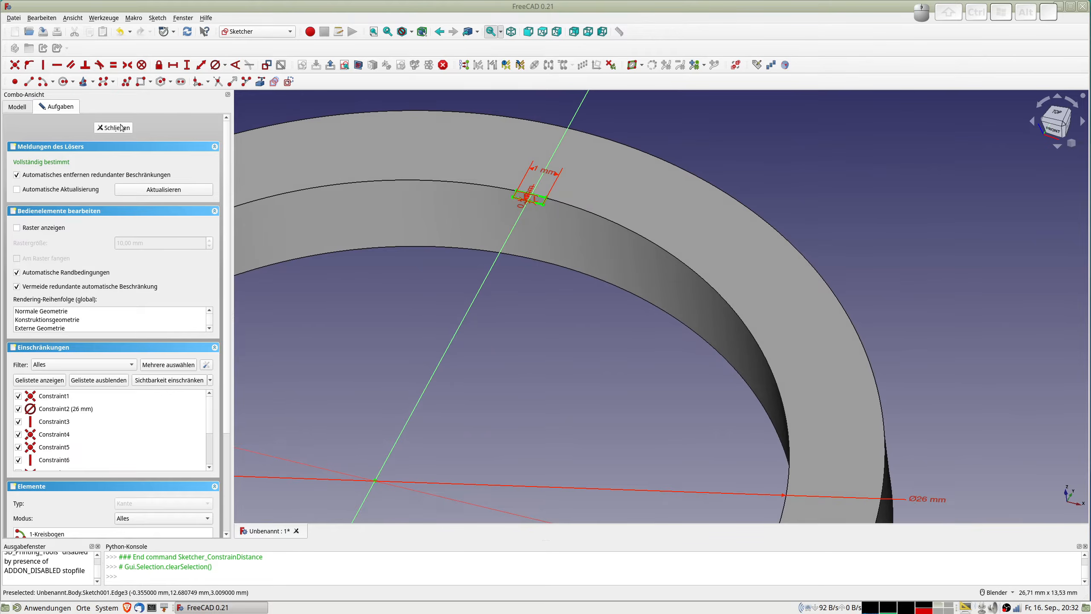
left_click(113, 127)
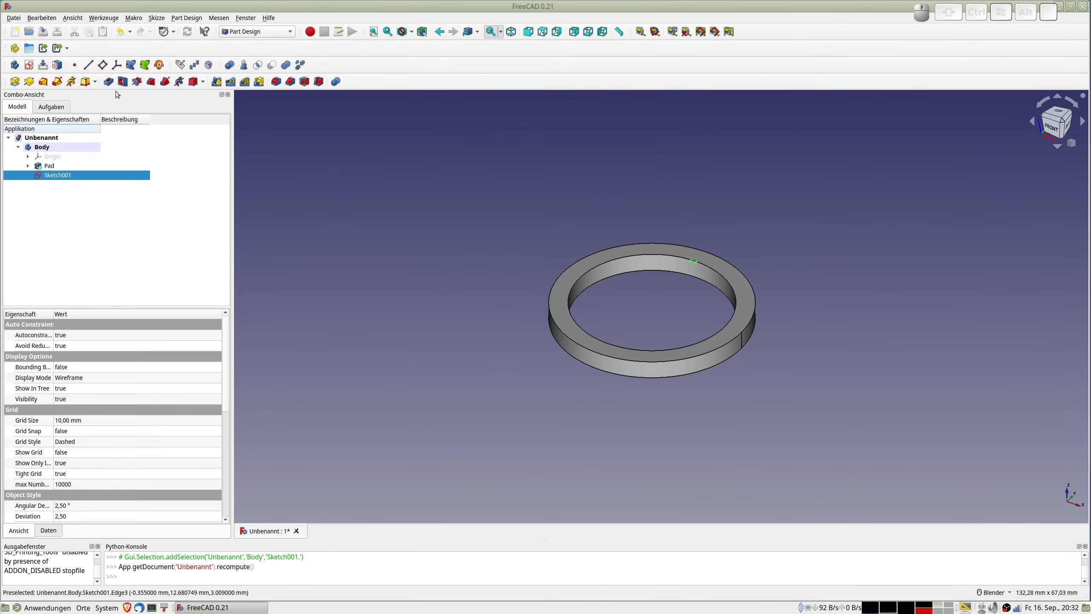
Pad the tab sketch 2 mm in the reversed direction, down along the ring's inner wall
left_click(15, 82)
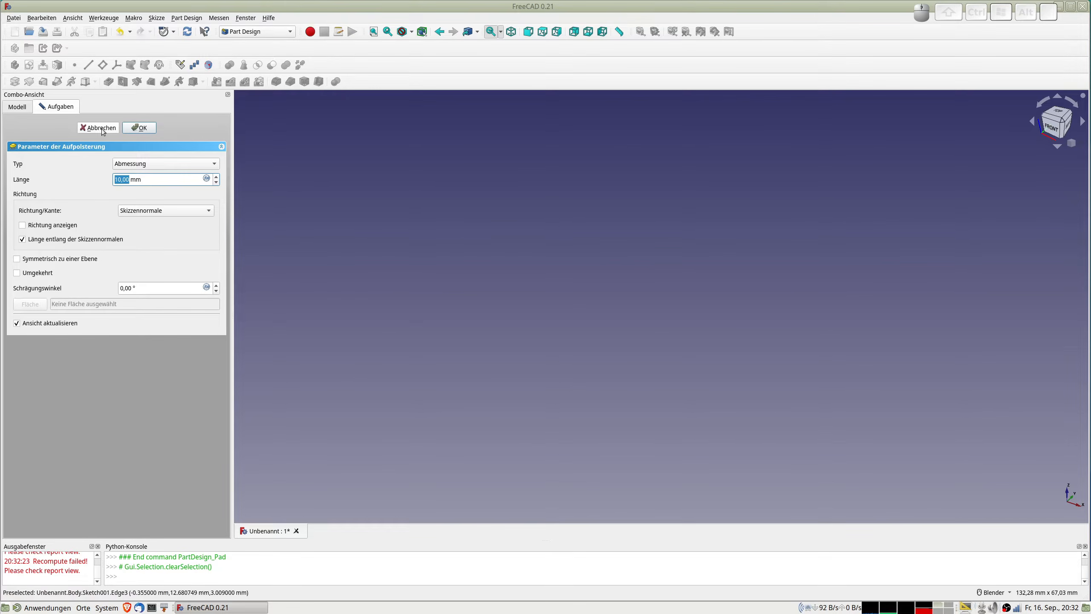
left_click(37, 273)
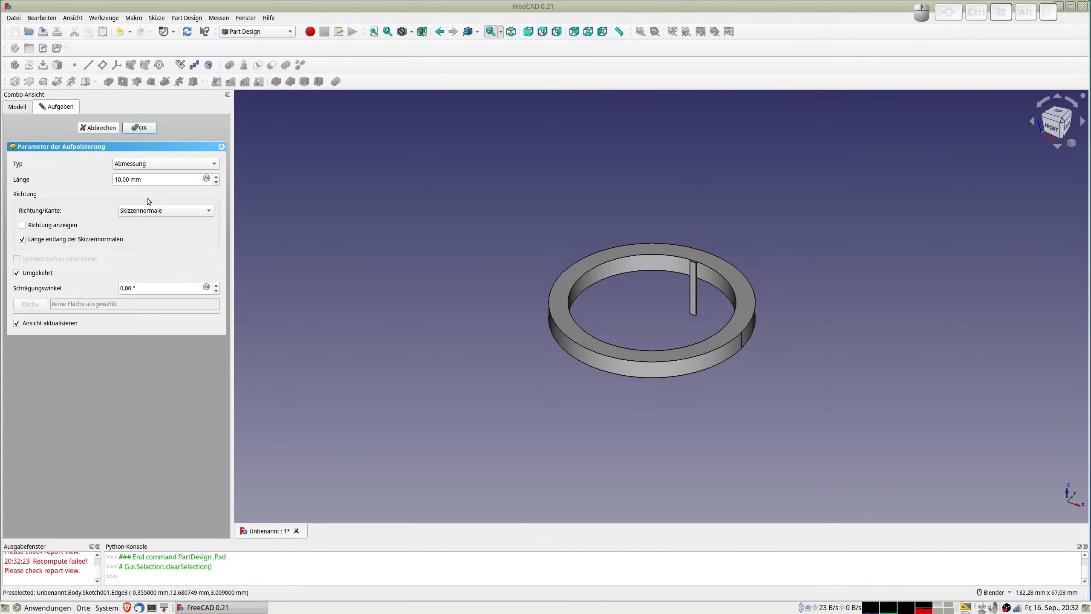
left_click_drag(149, 180, 65, 186)
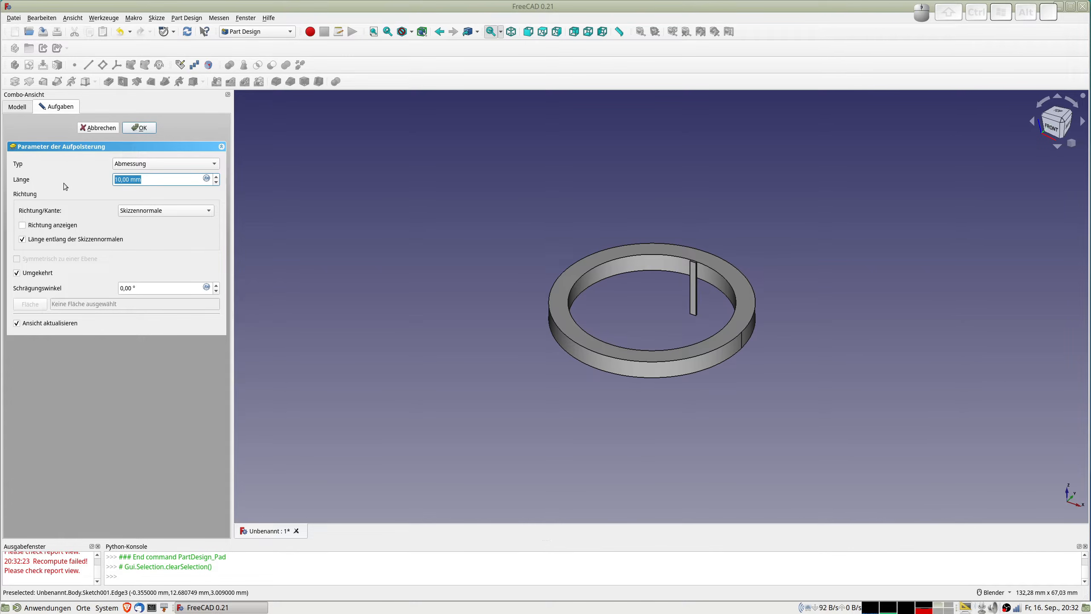
type("2")
key("Tab")
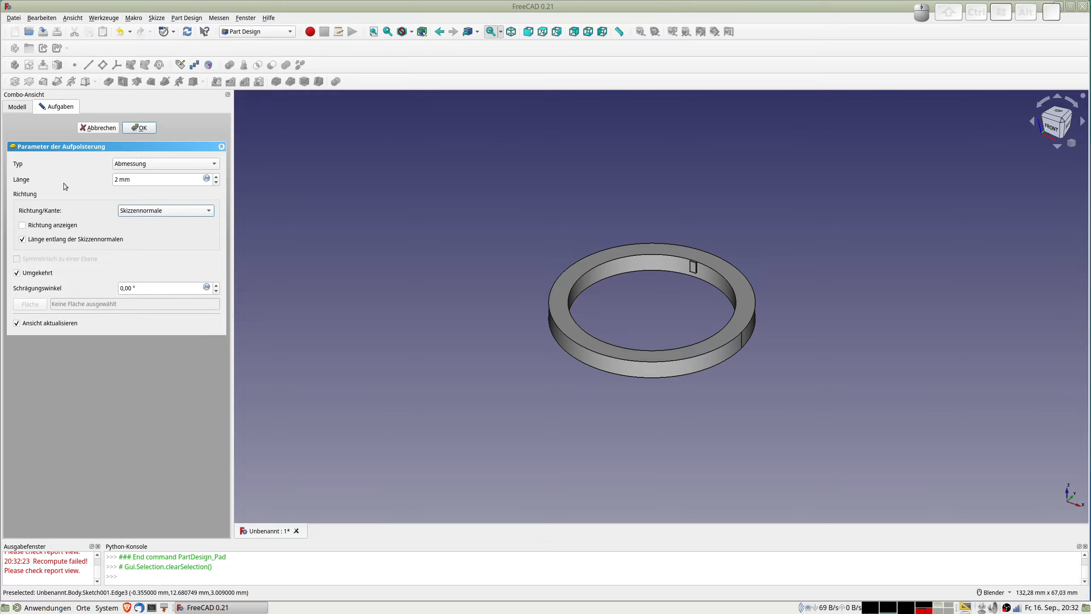
middle_click_drag(572, 346, 609, 337)
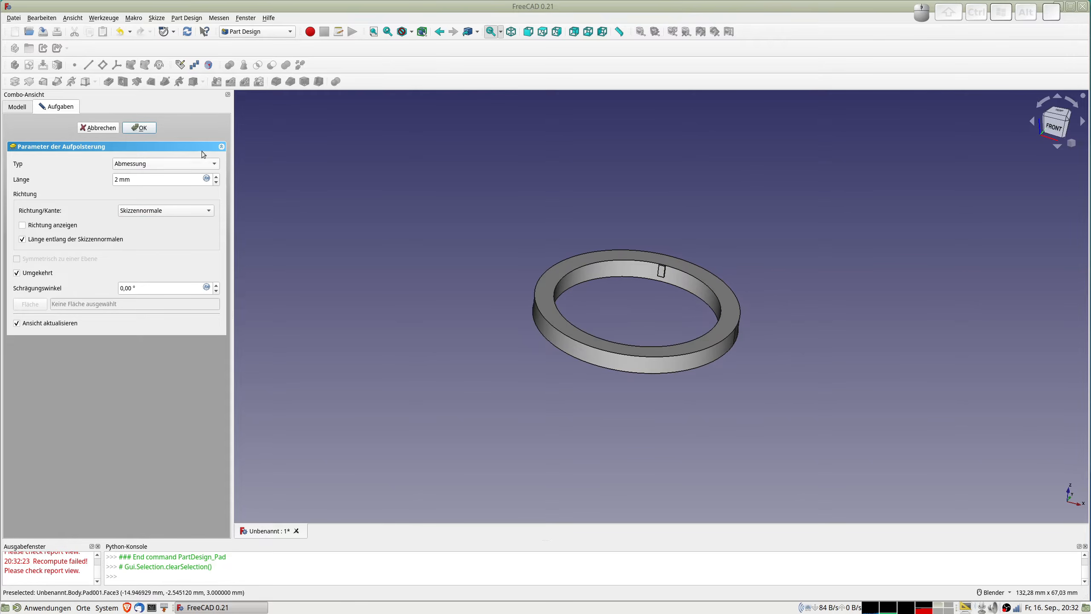
left_click(138, 127)
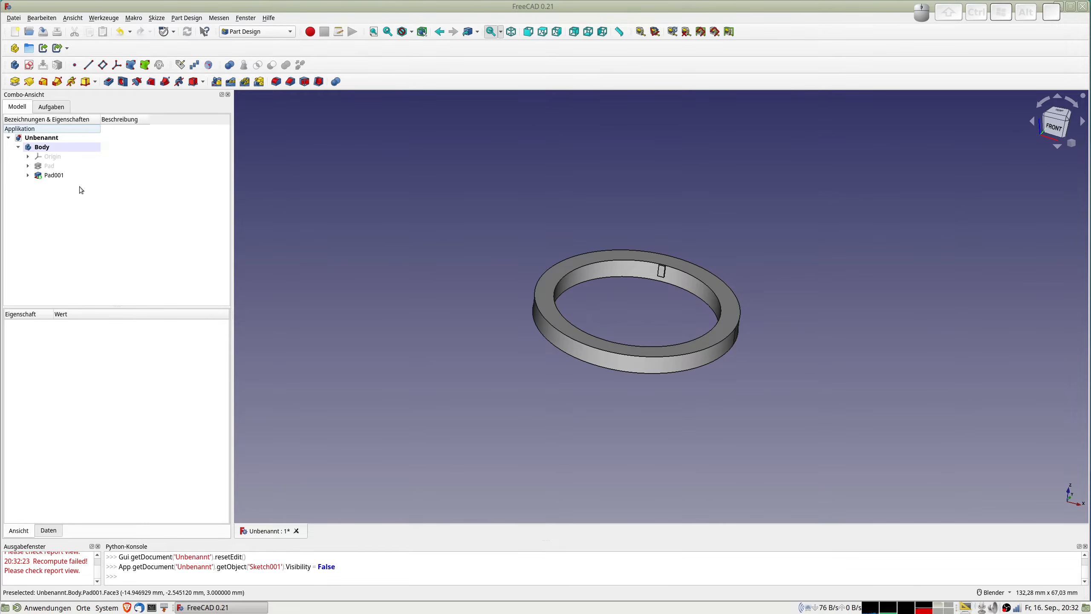
Create a polar pattern of the tab pad with 20 occurrences over 360° around the ring's centre
left_click(54, 176)
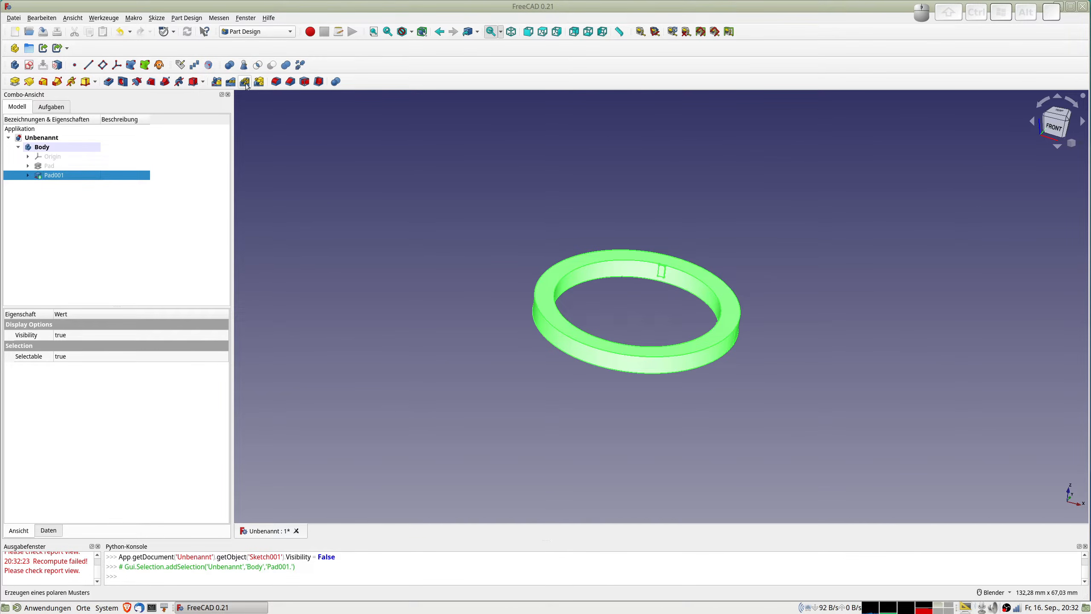
left_click(245, 82)
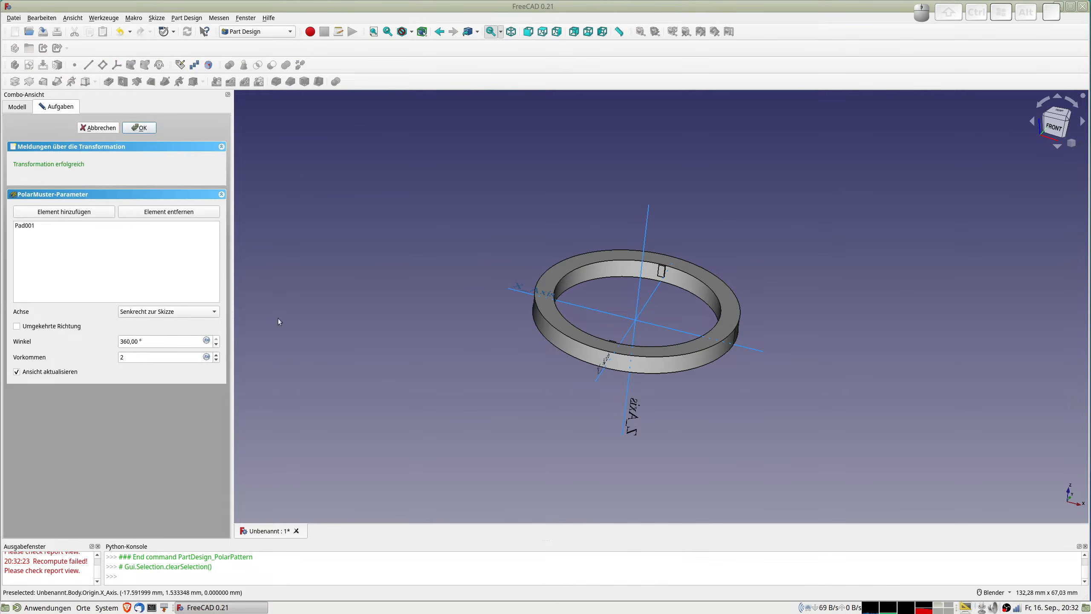
double_click(139, 357)
type("20")
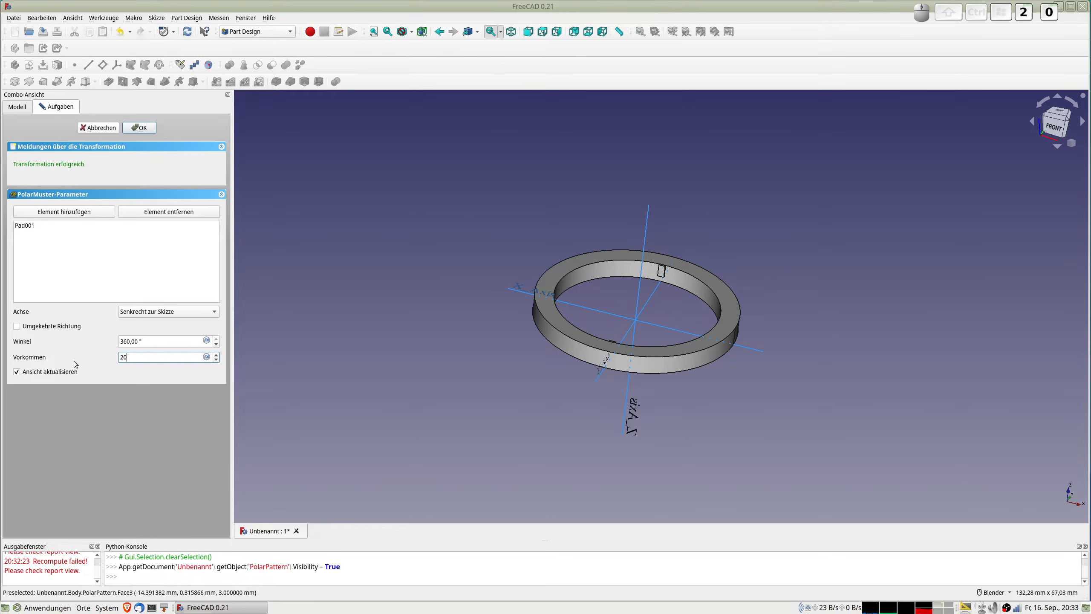
key("Return")
Create a sketch on the ring's top face and draw two origin-centred circles about 31.6 mm and 16.8 mm in diameter
middle_click_drag(800, 280, 652, 331)
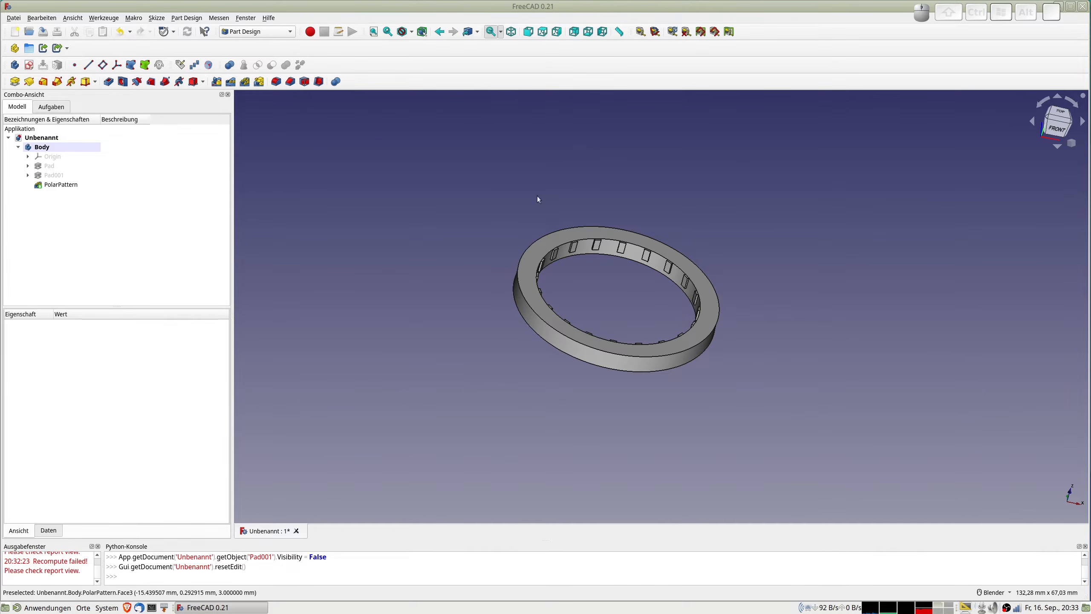
left_click(603, 235)
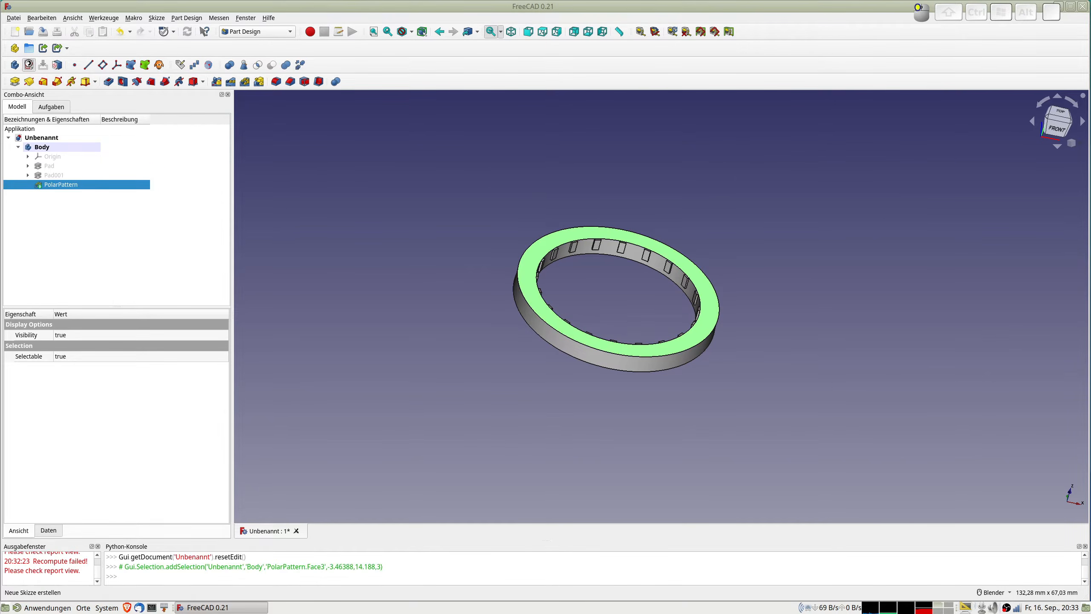
left_click(29, 64)
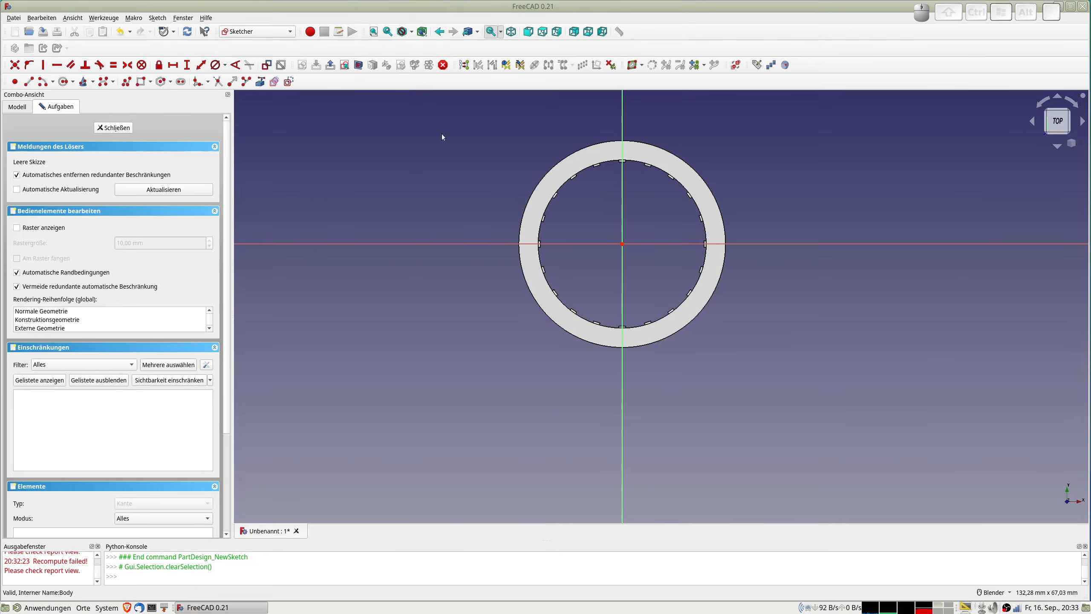
left_click(66, 81)
left_click(622, 244)
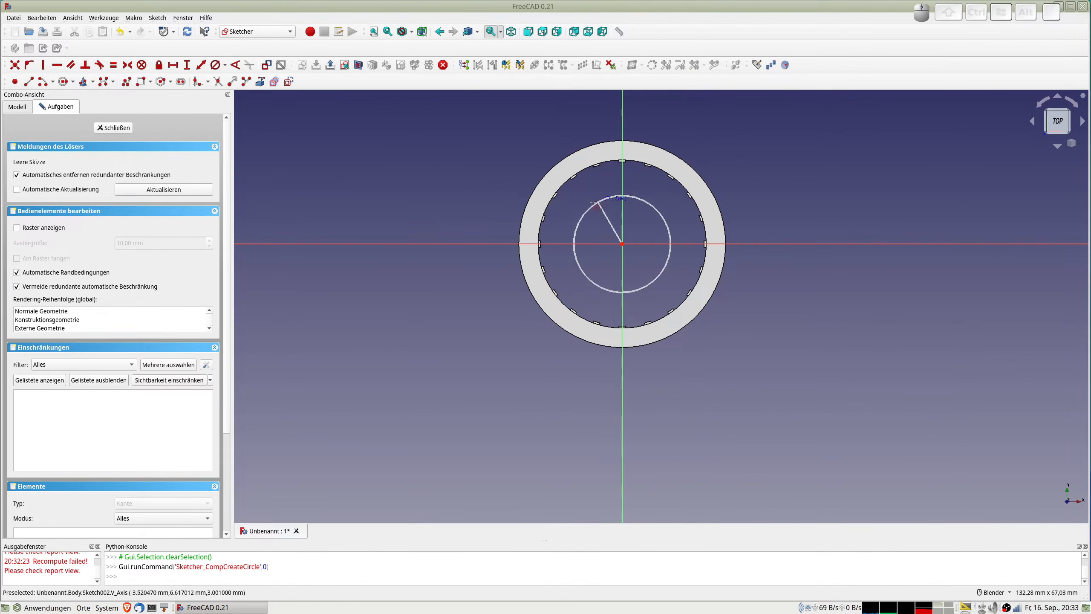
left_click(548, 171)
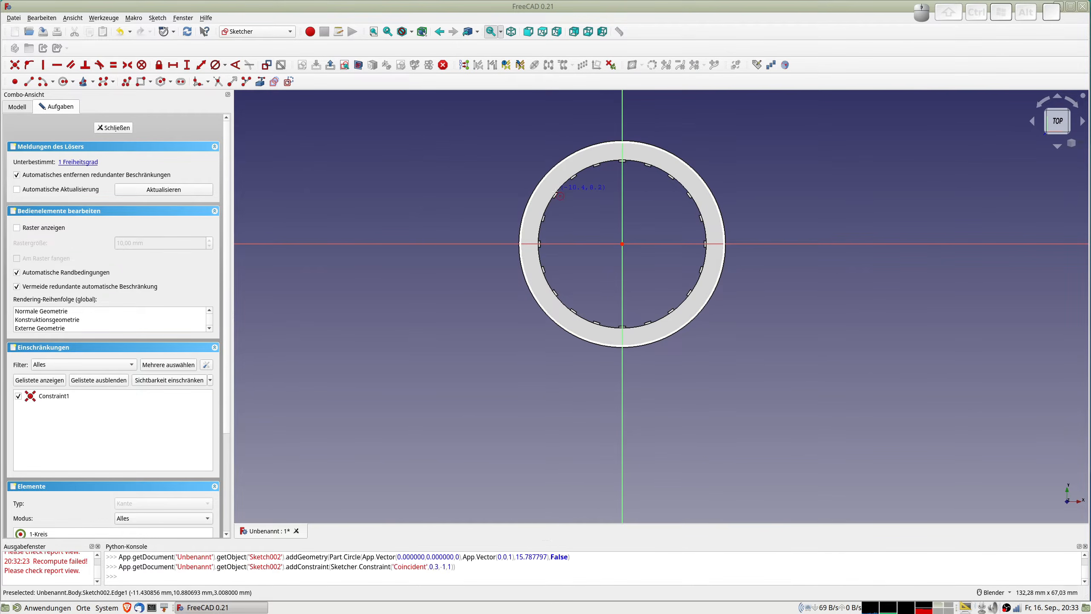
left_click(622, 244)
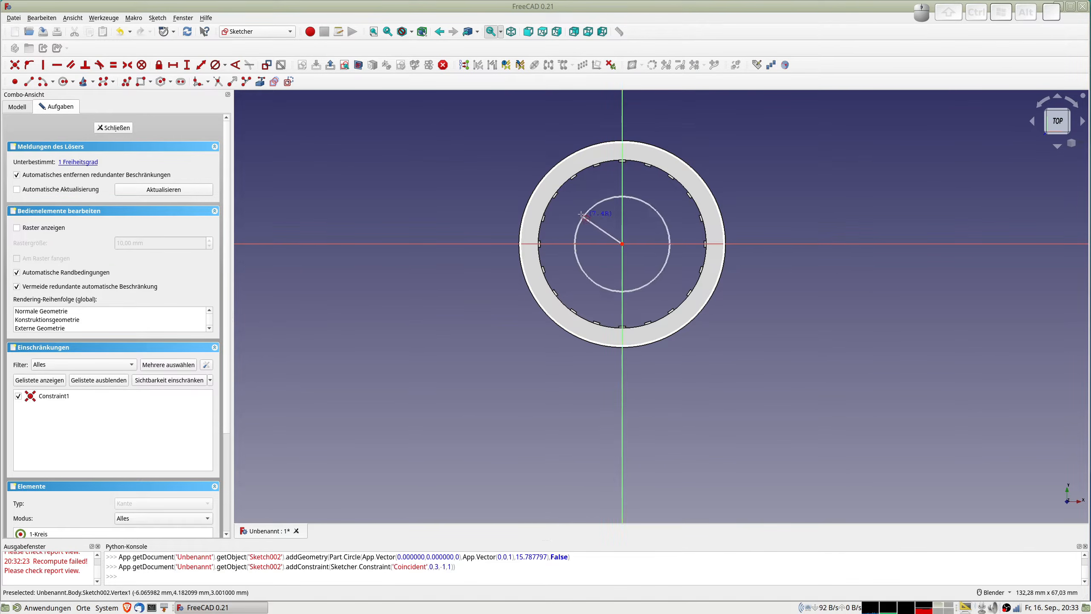
left_click(579, 213)
Constrain the outer circle's diameter to 32 mm
scroll(636, 256, "up", 2)
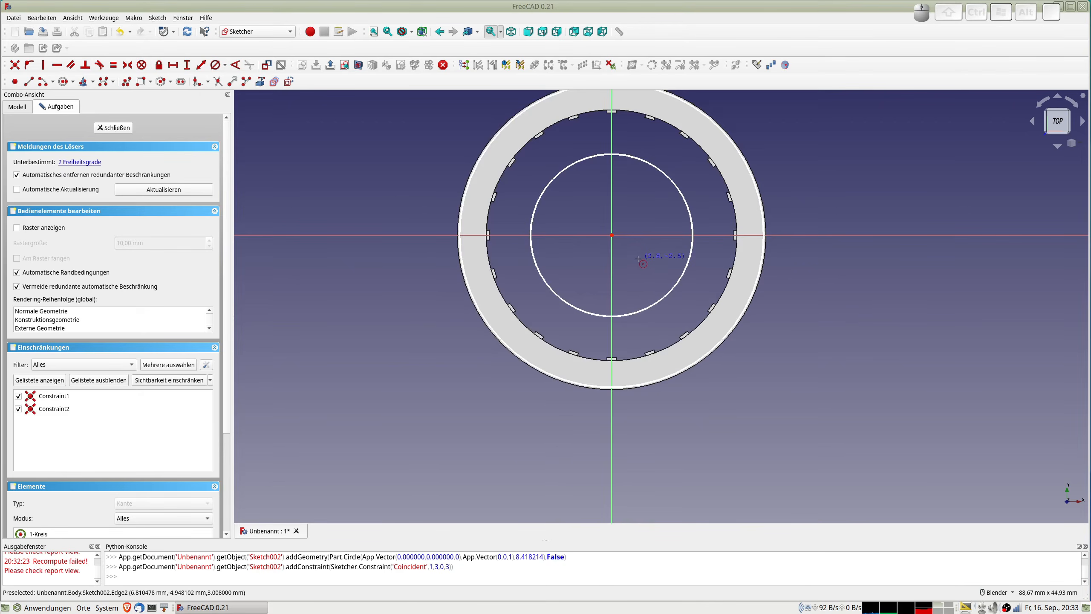
scroll(623, 234, "up", 3)
scroll(623, 235, "down", 5)
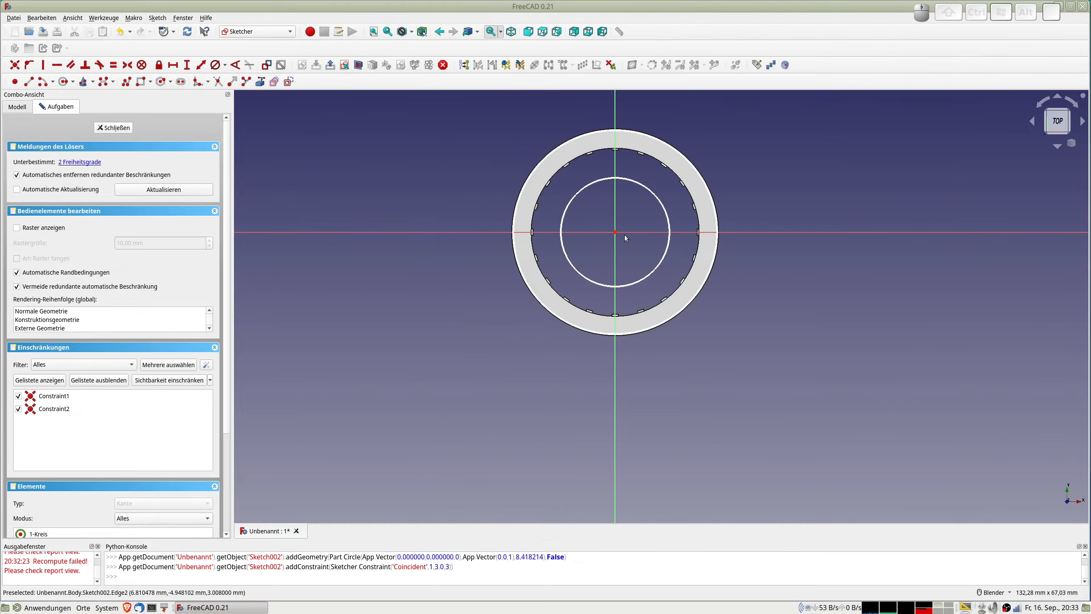
scroll(625, 236, "up", 1)
right_click(510, 159)
left_click(486, 146)
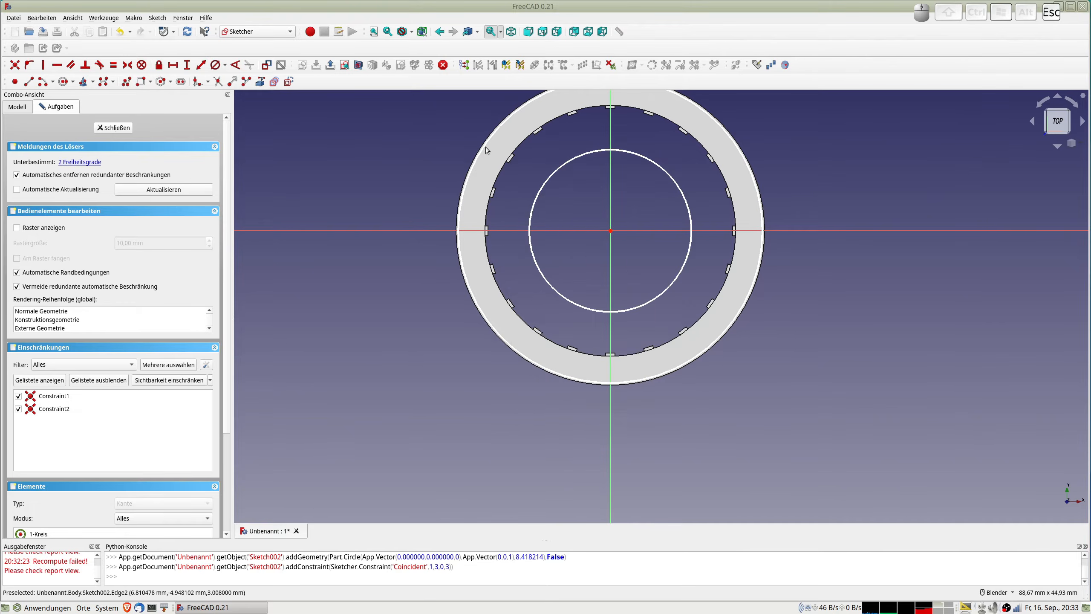
left_click(484, 148)
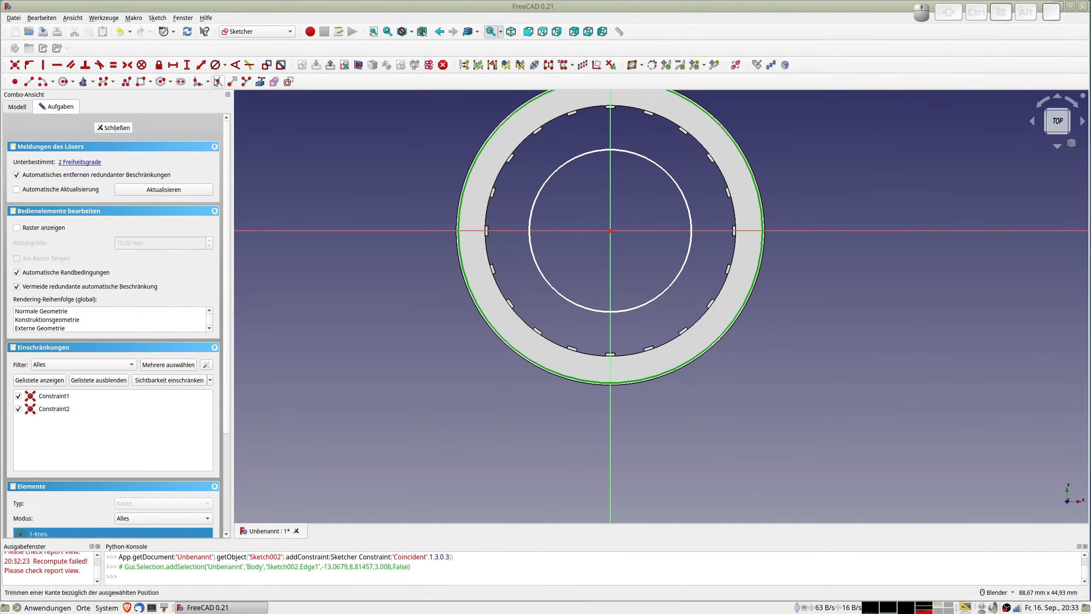
left_click(216, 65)
type("32")
key("Return")
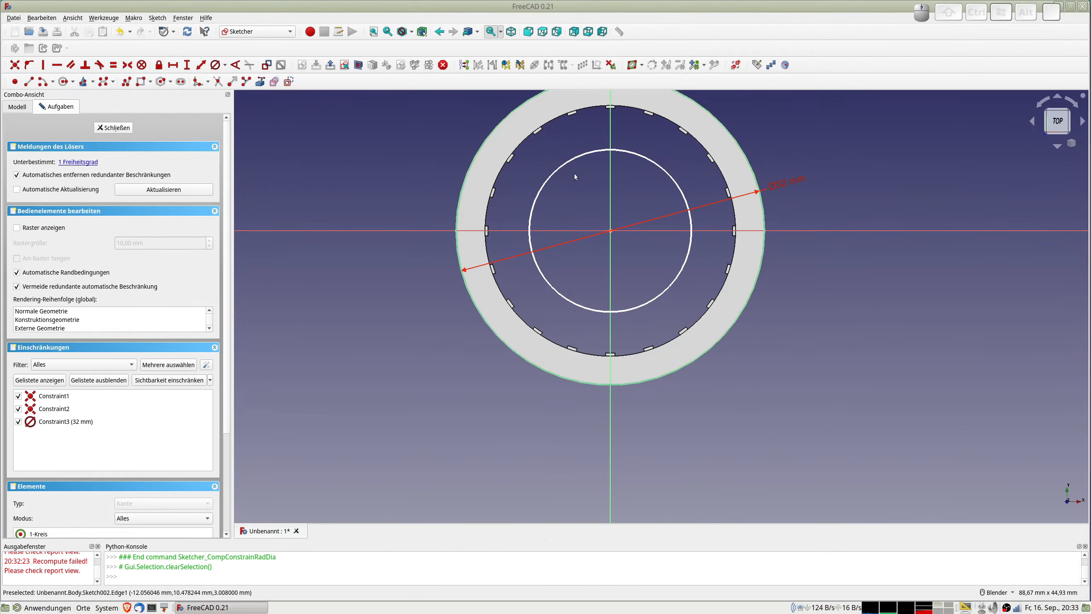
left_click(566, 163)
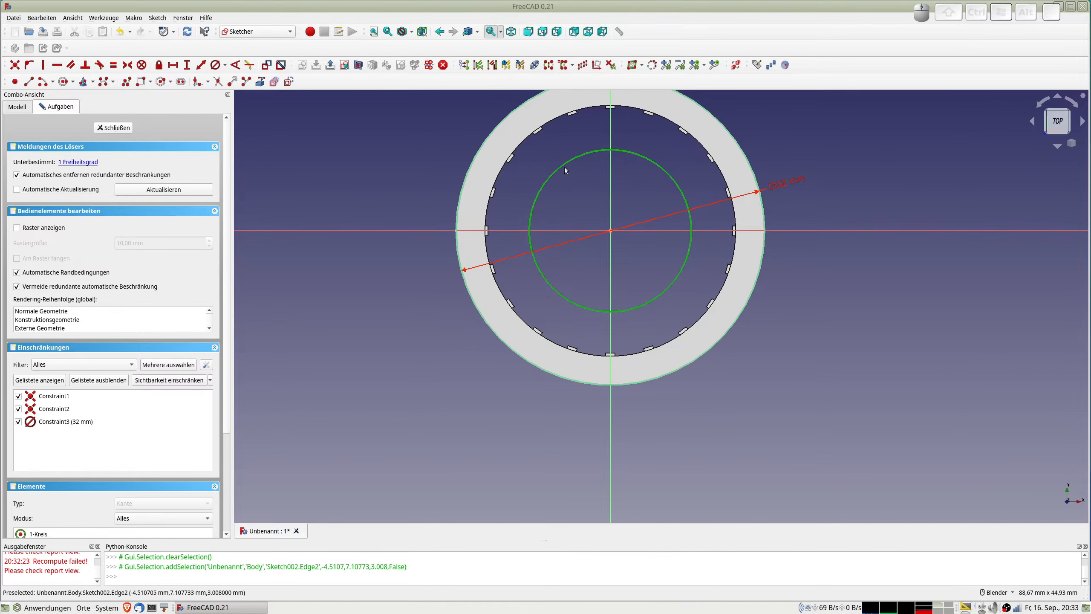
left_click(216, 65)
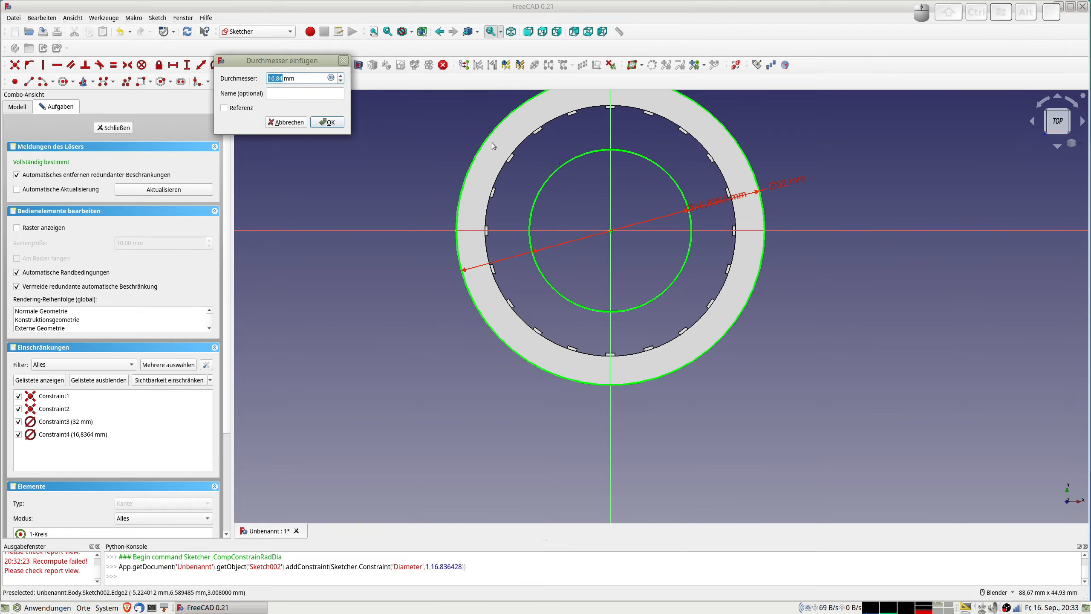
left_click(286, 123)
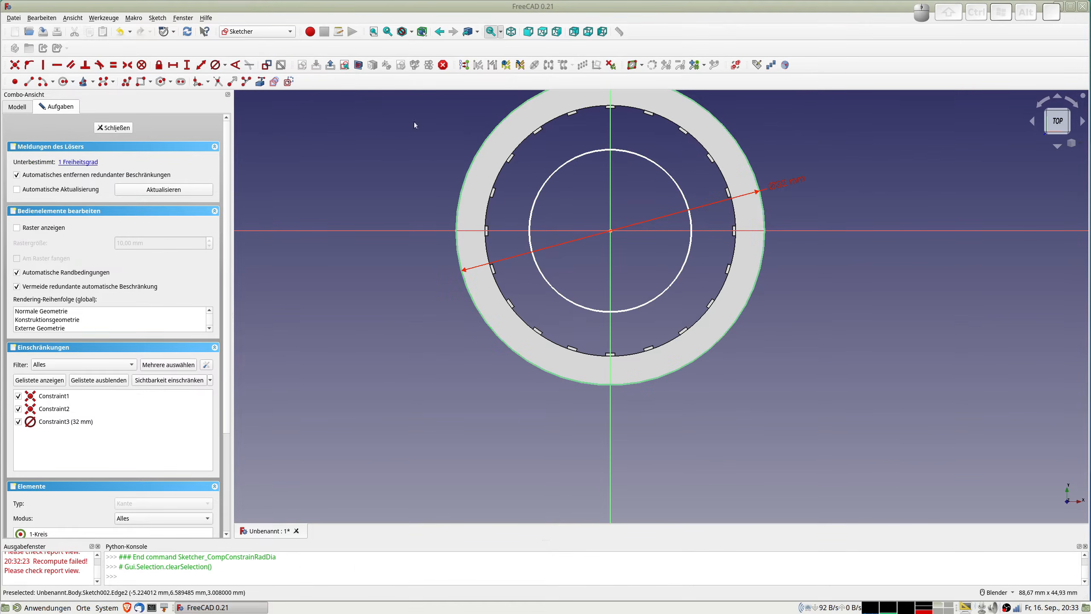
Constrain the inner circle's diameter to 16.6 mm and close the sketch
left_click(216, 65)
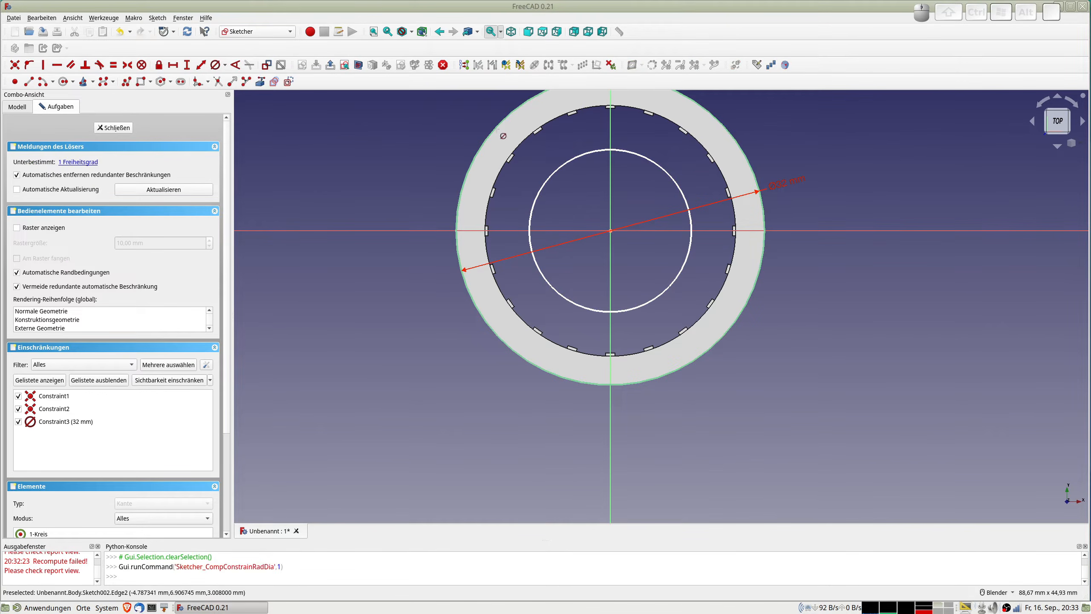
left_click(559, 166)
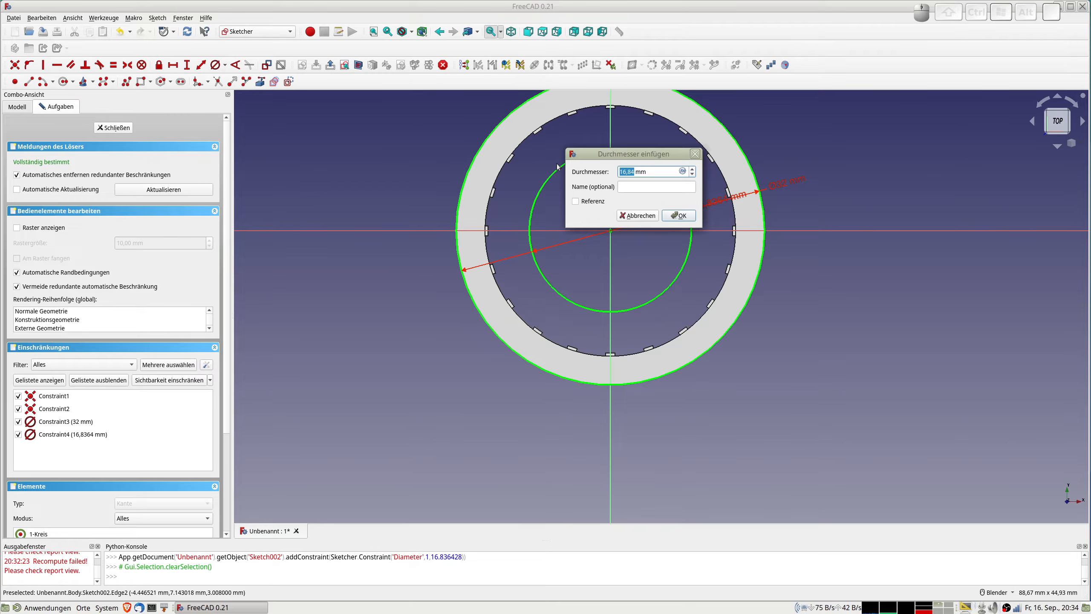
type("16,6")
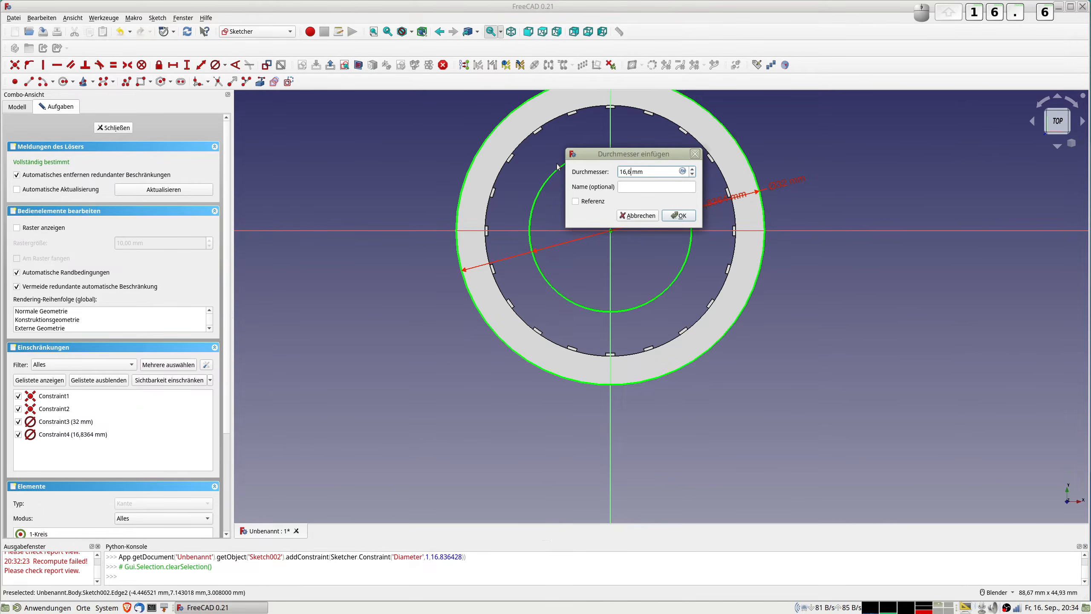
key("Return")
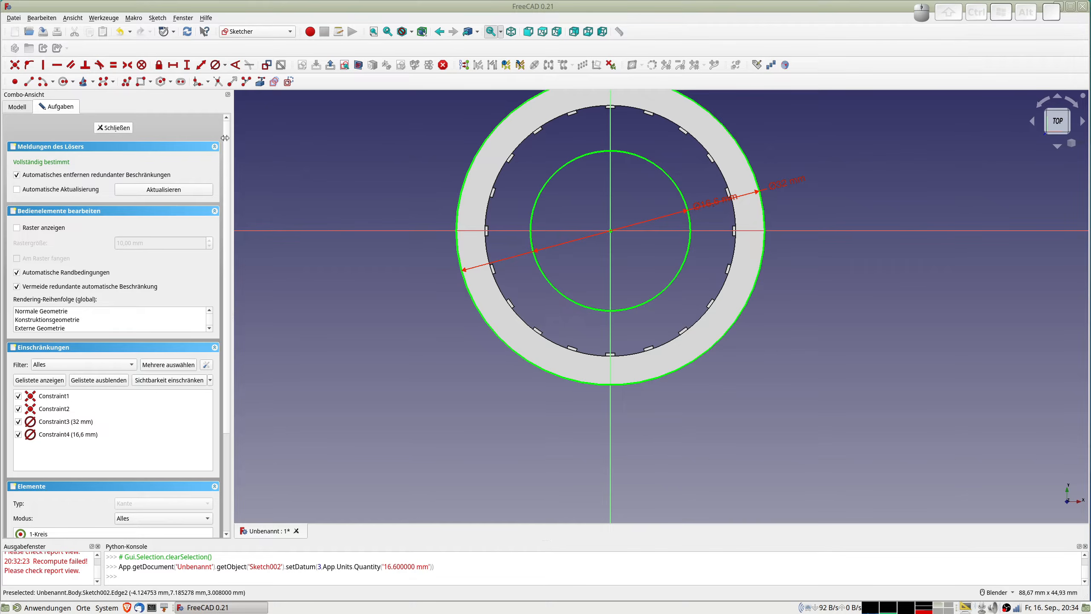
left_click(113, 127)
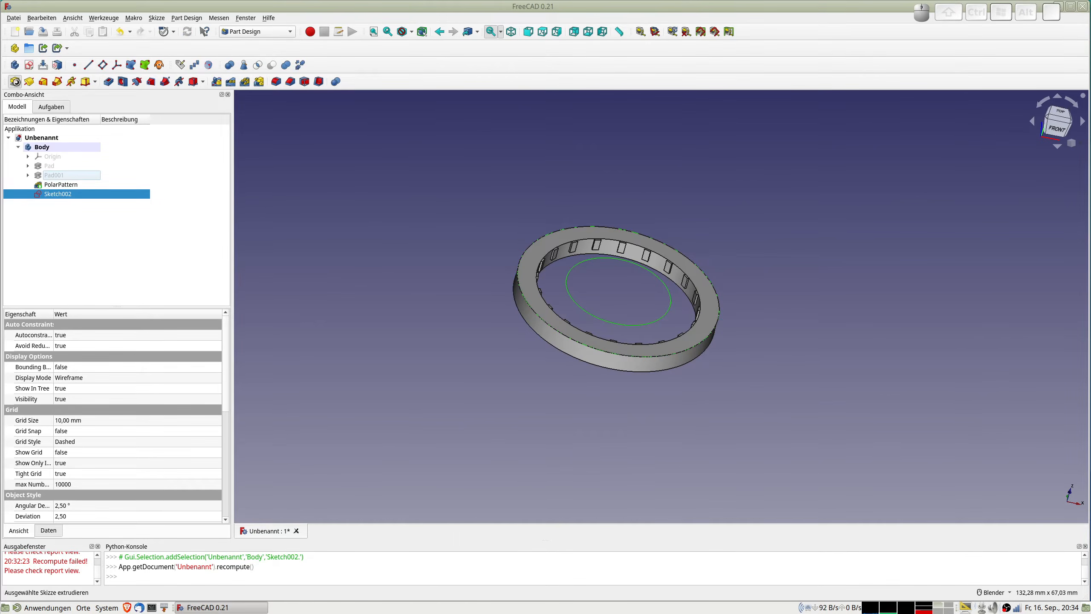
Pad the two-circle sketch 3 mm upwards on top of the ribbed ring
left_click(15, 82)
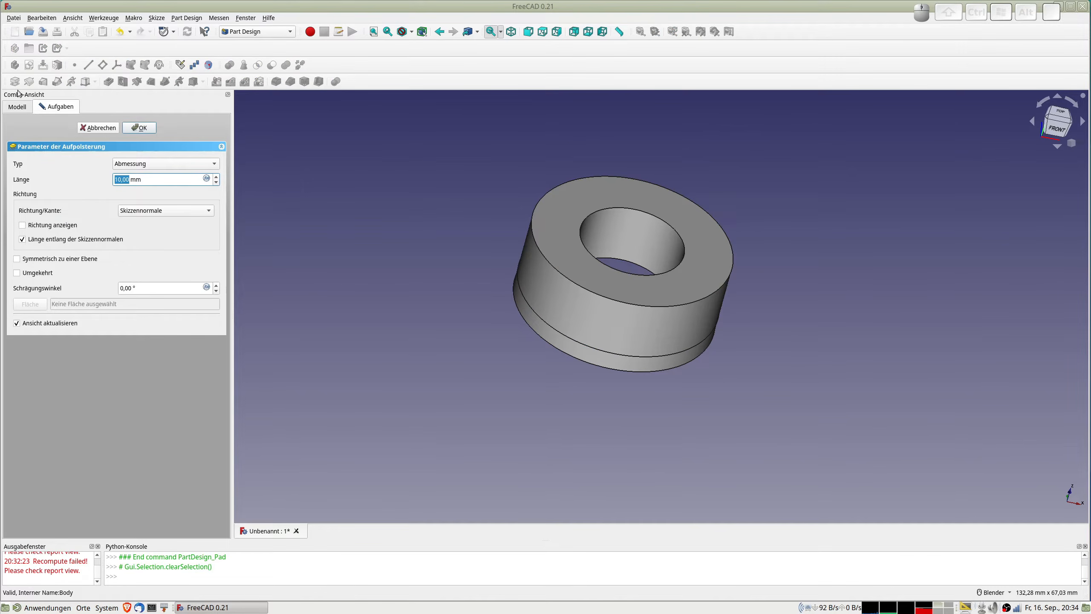
type("3")
key("Return")
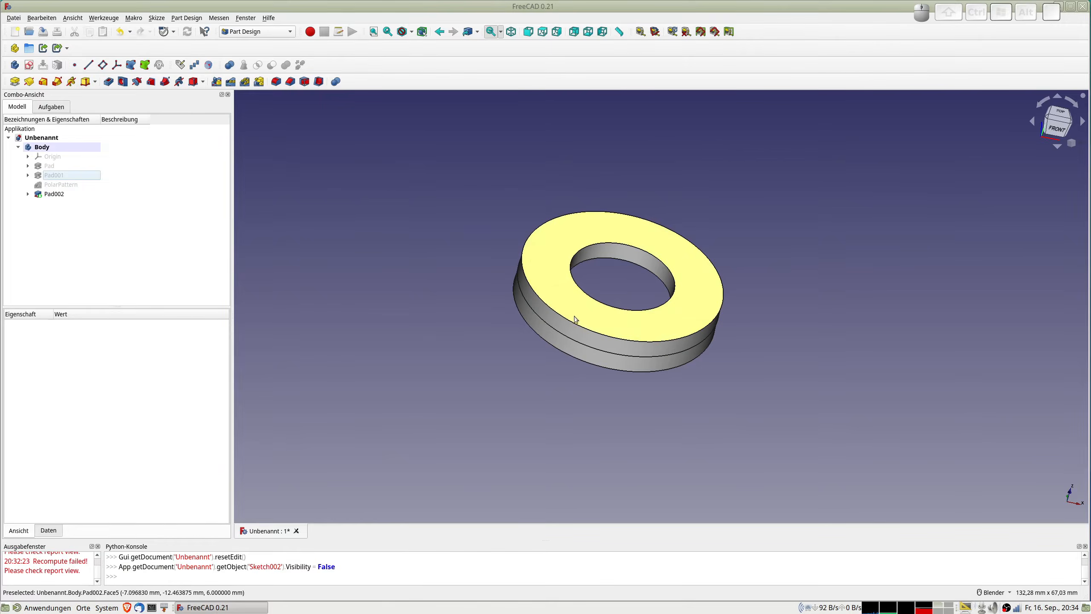
Show the body's origin planes, create a sketch on the XZ plane and section the view at that plane
middle_click_drag(577, 292, 575, 319)
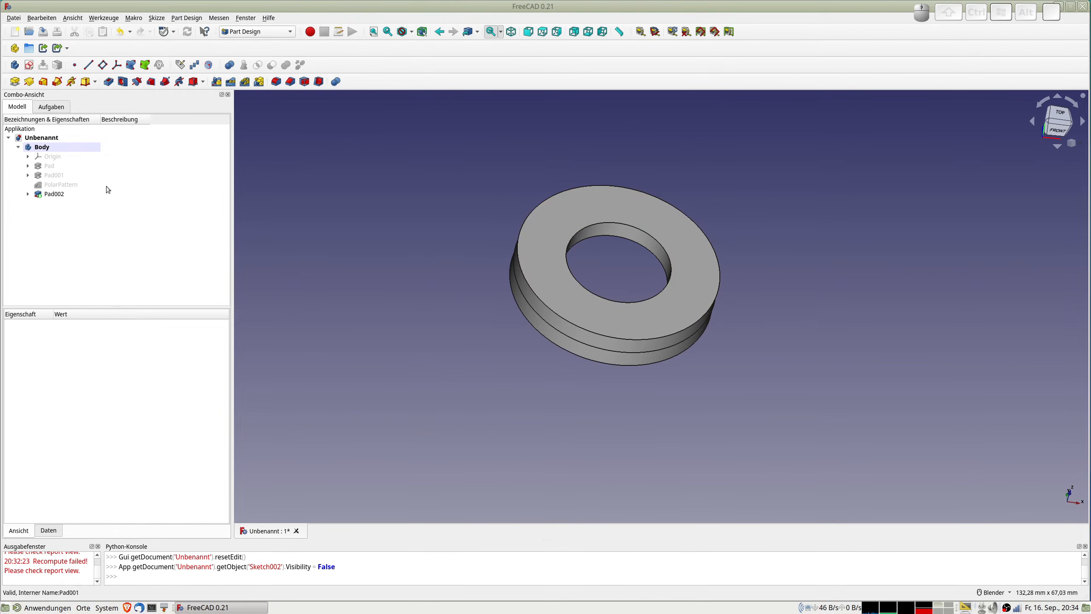
left_click(51, 157)
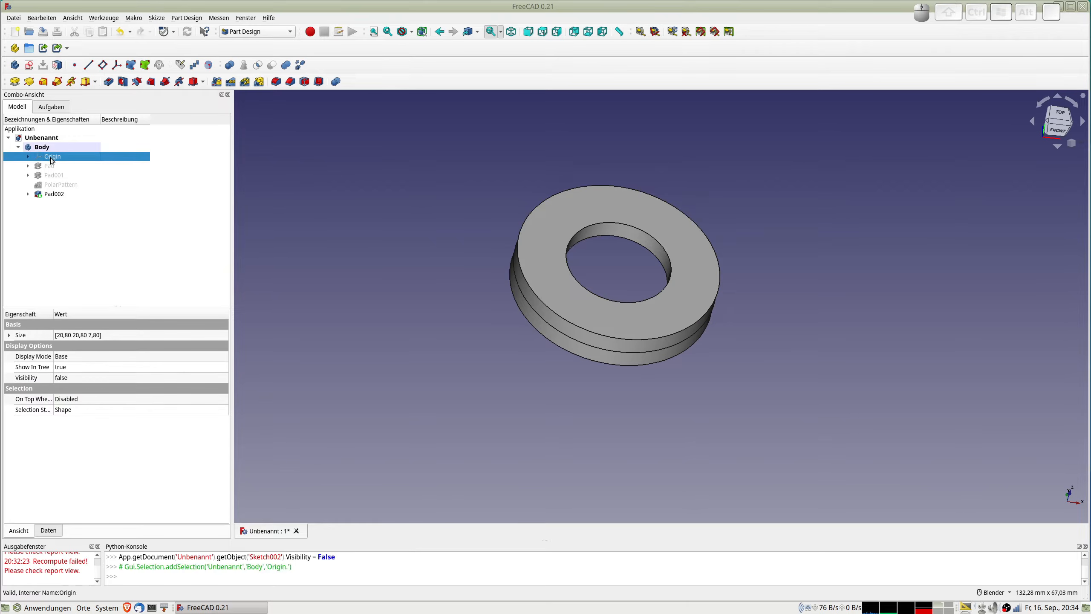
key("space")
mouse_move(476, 217)
middle_mouse_down()
mouse_move(493, 220)
mouse_move(489, 205)
middle_mouse_up()
left_click(485, 152)
left_click(516, 182)
left_click(29, 65)
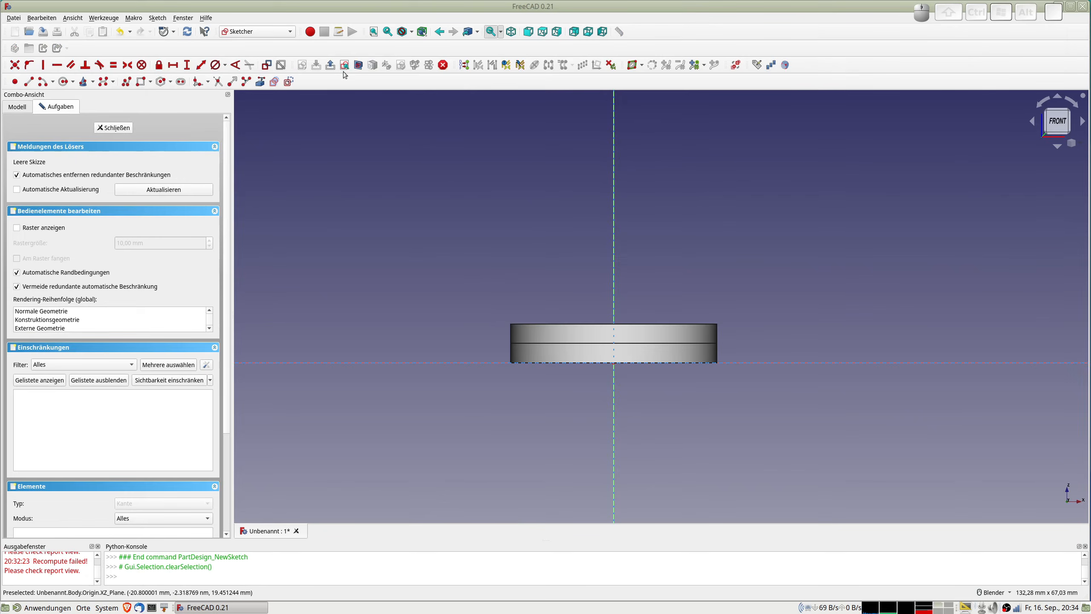
left_click(359, 65)
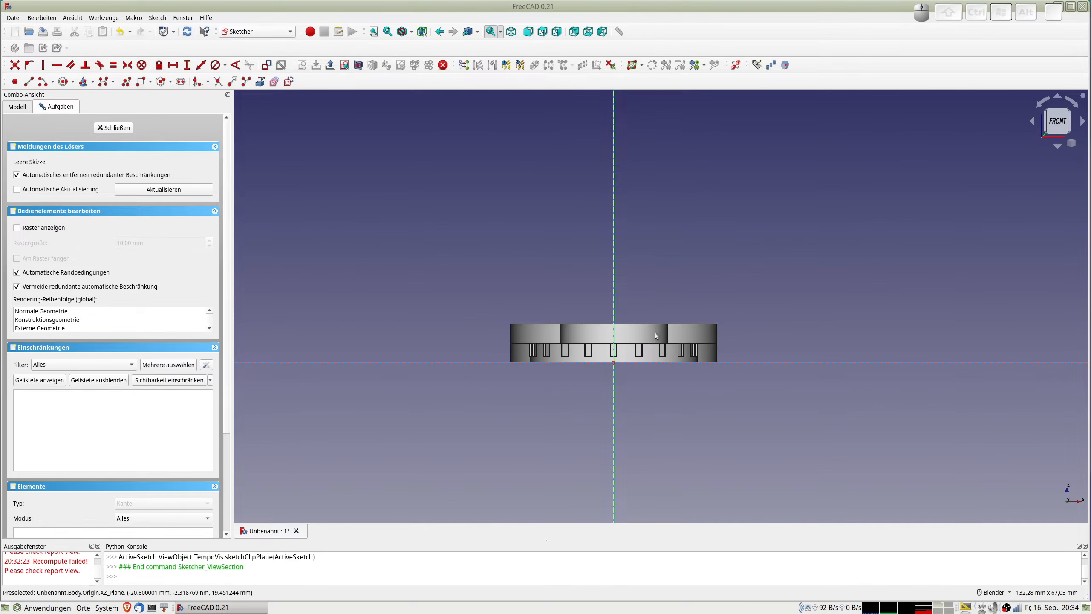
Draw a closed polyline triangle about 1.2 mm wide and 0.8 mm high at the upper ring's inner edge, pointing outwards with a vertical inner side
scroll(642, 346, "up", 3)
scroll(641, 346, "up", 2)
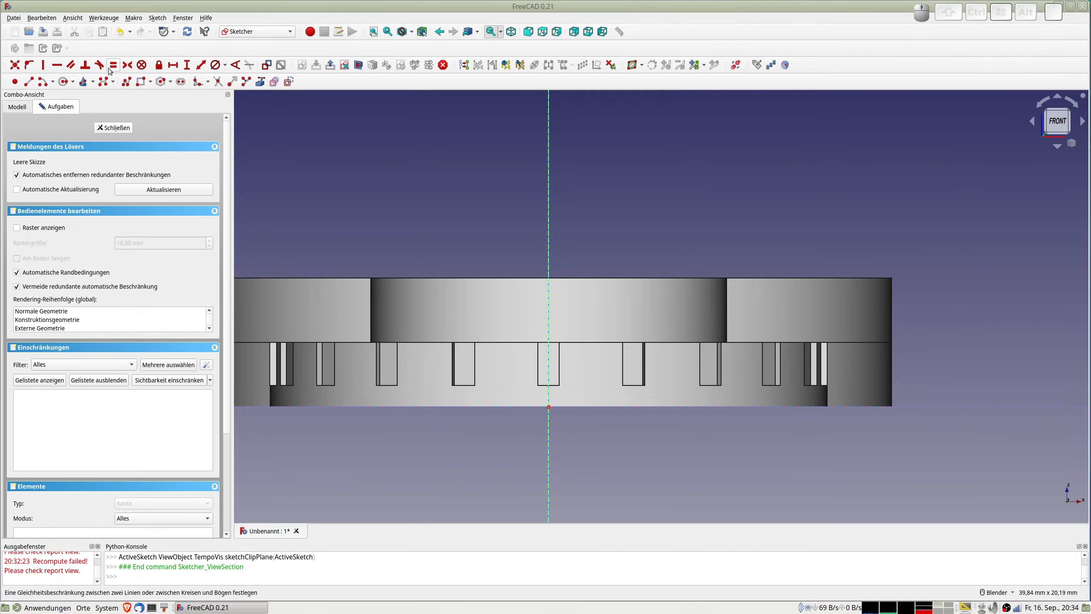
left_click(127, 82)
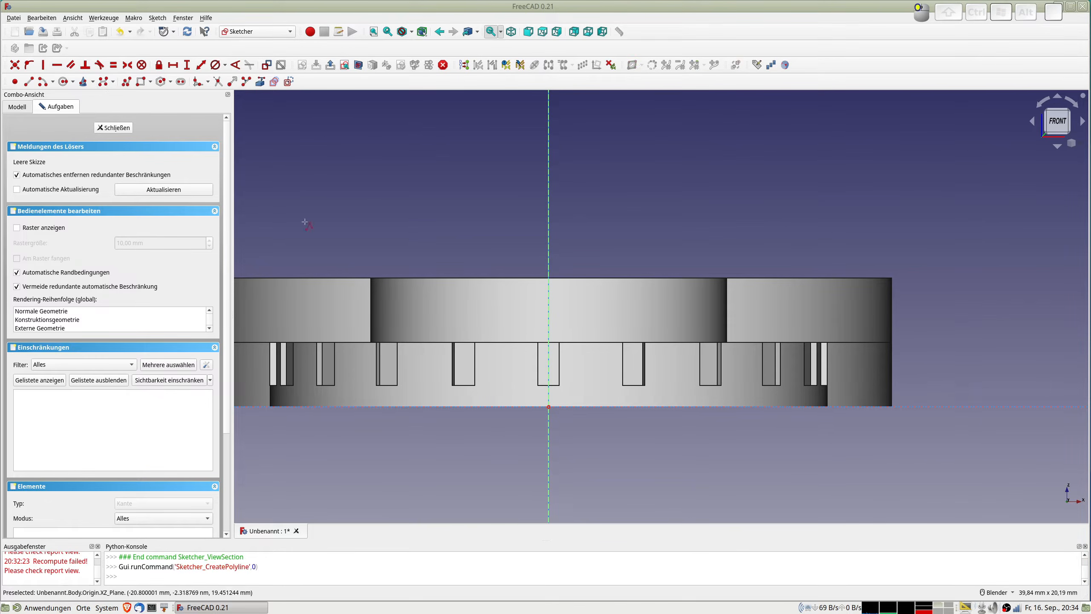
left_click(378, 340)
left_click(352, 330)
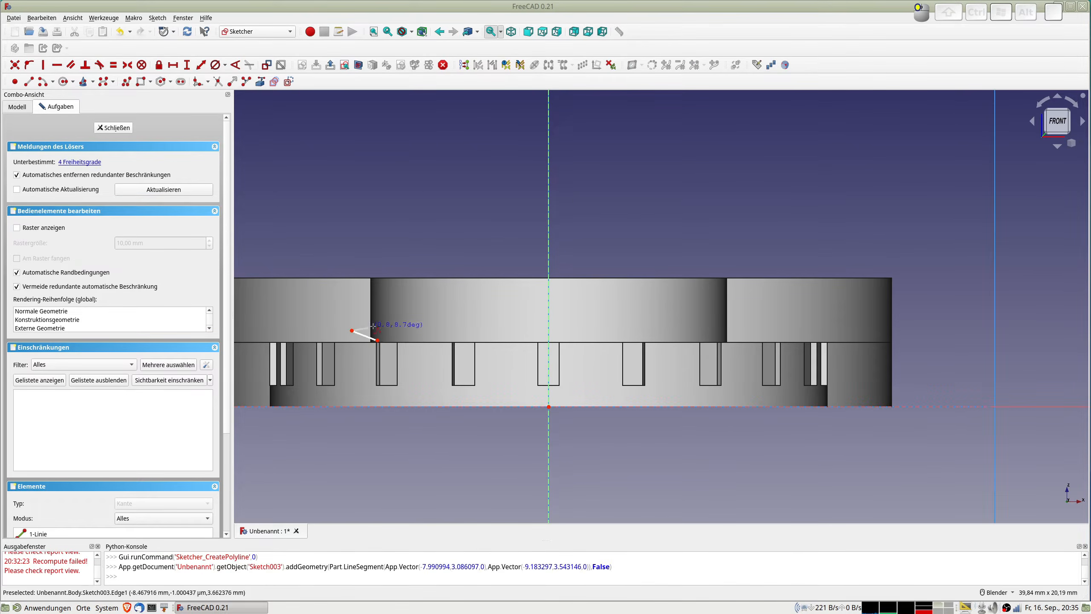
left_click(378, 323)
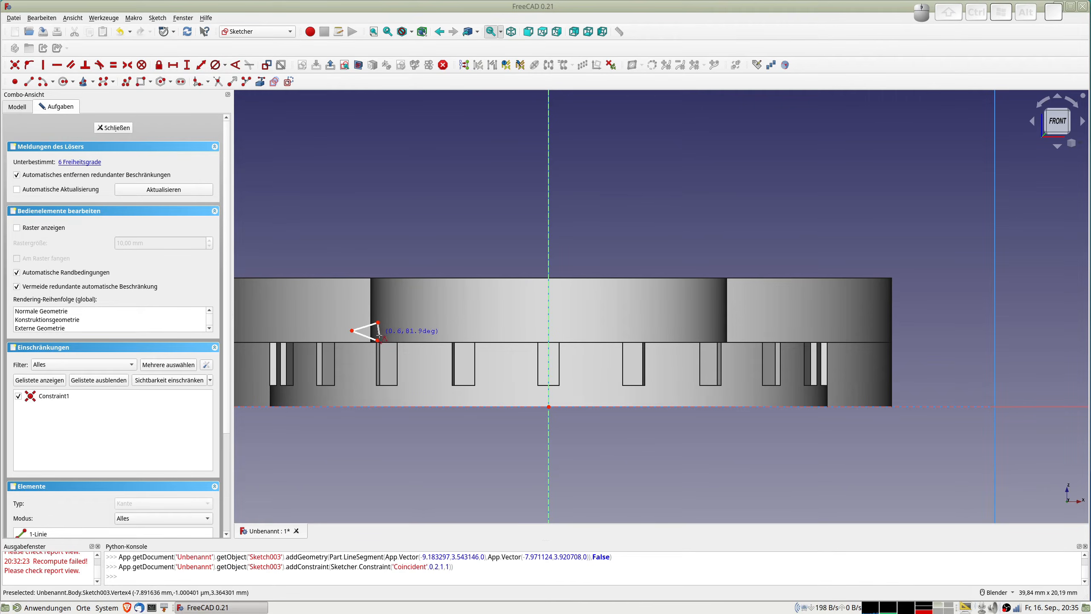
left_click(377, 341)
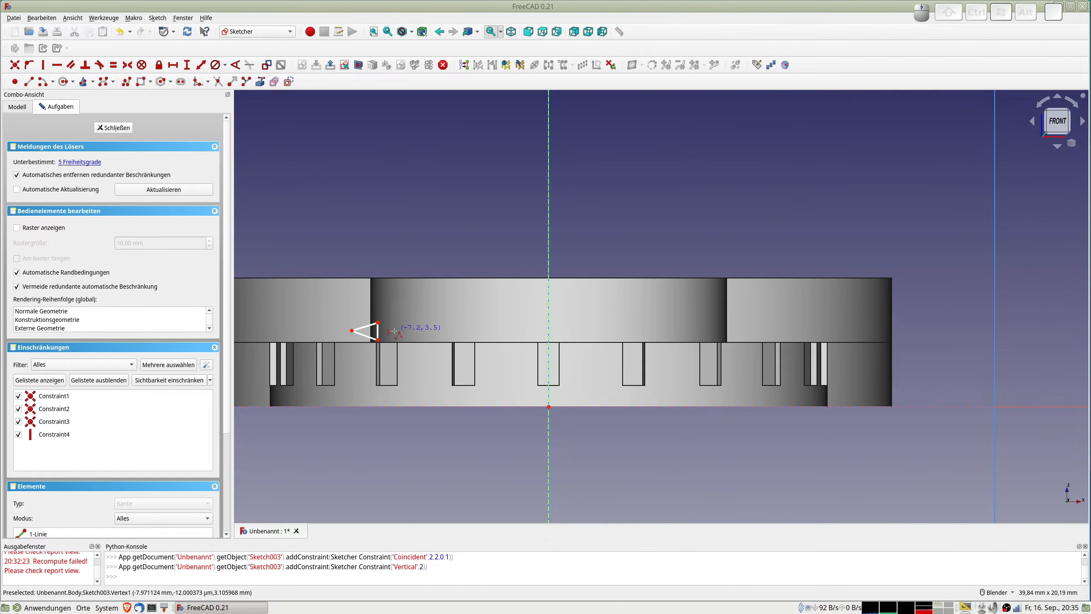
Constrain the distance from the triangle's lower inner corner to the vertical axis to -8.299 mm
scroll(394, 340, "up", 2)
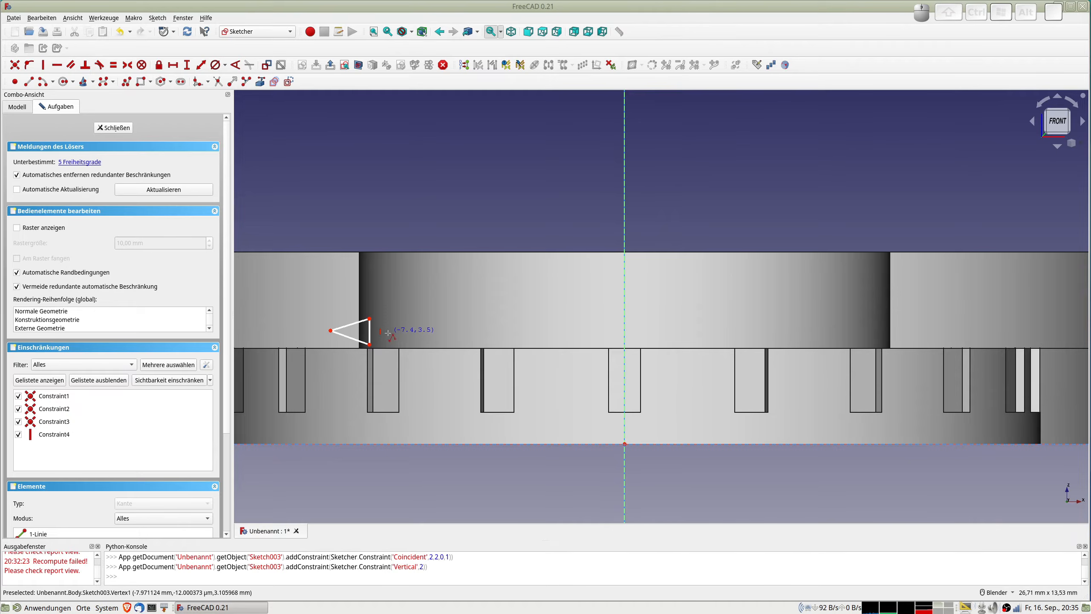
left_click(369, 345)
left_click(627, 474)
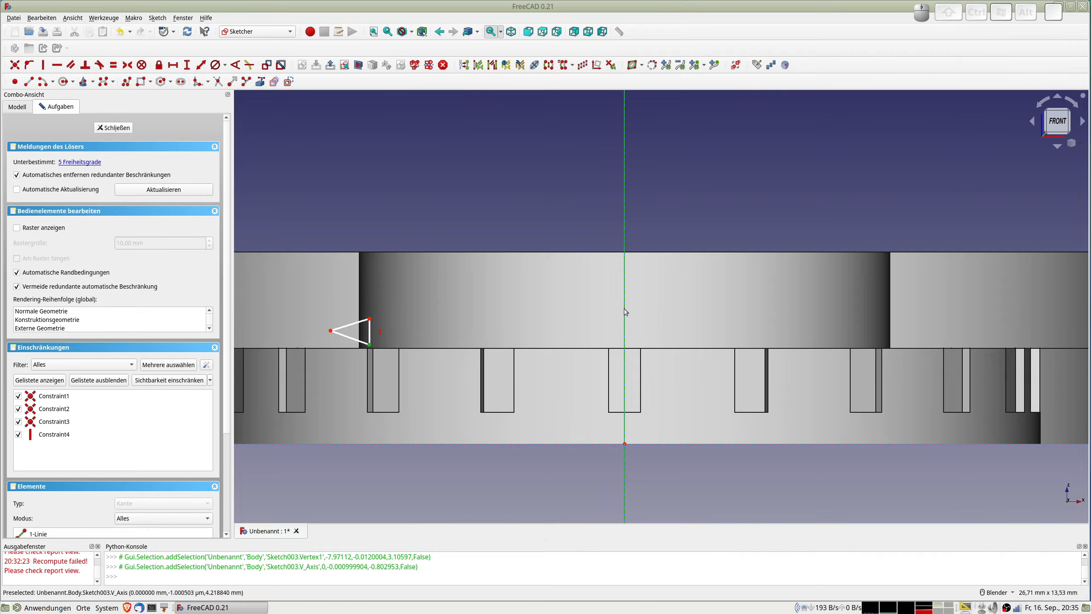
left_click(201, 65)
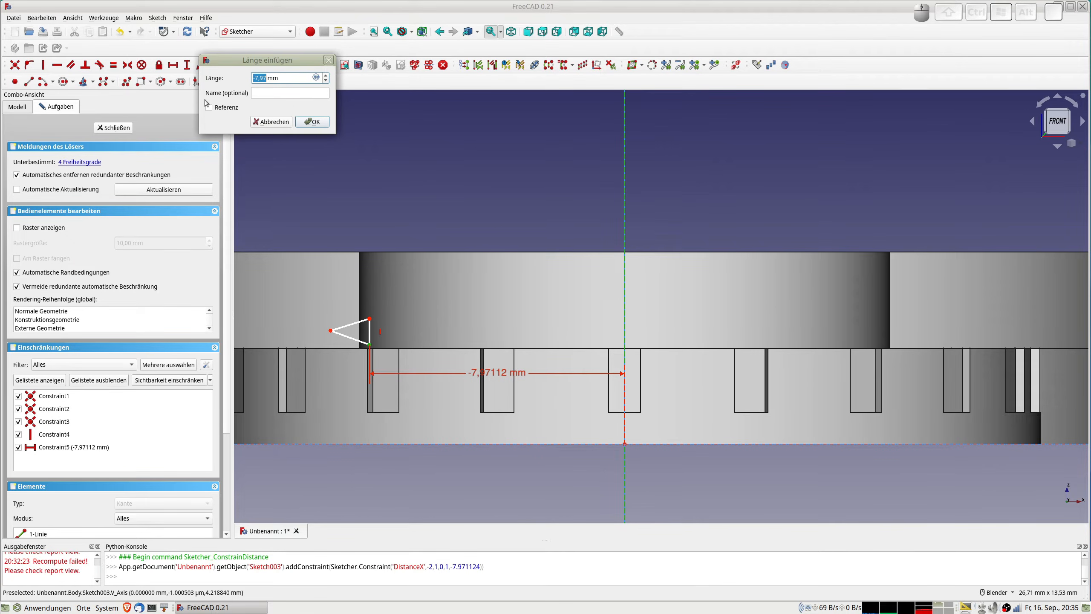
type("-8.299")
key("Return")
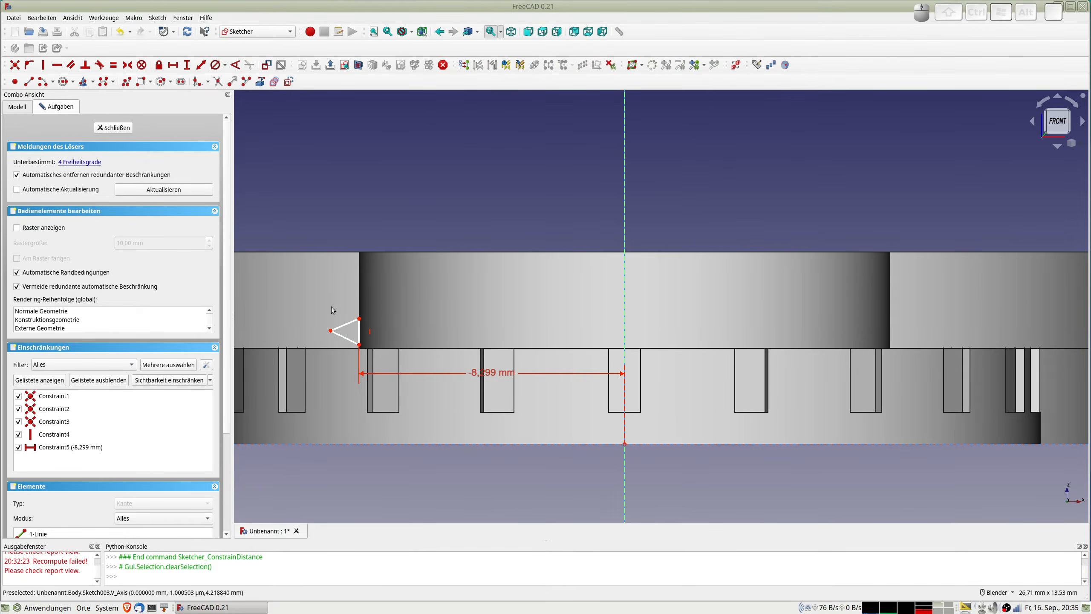
Constrain the length of the triangle's vertical side to 0.48 mm
scroll(331, 329, "up", 5)
scroll(331, 327, "up", 4)
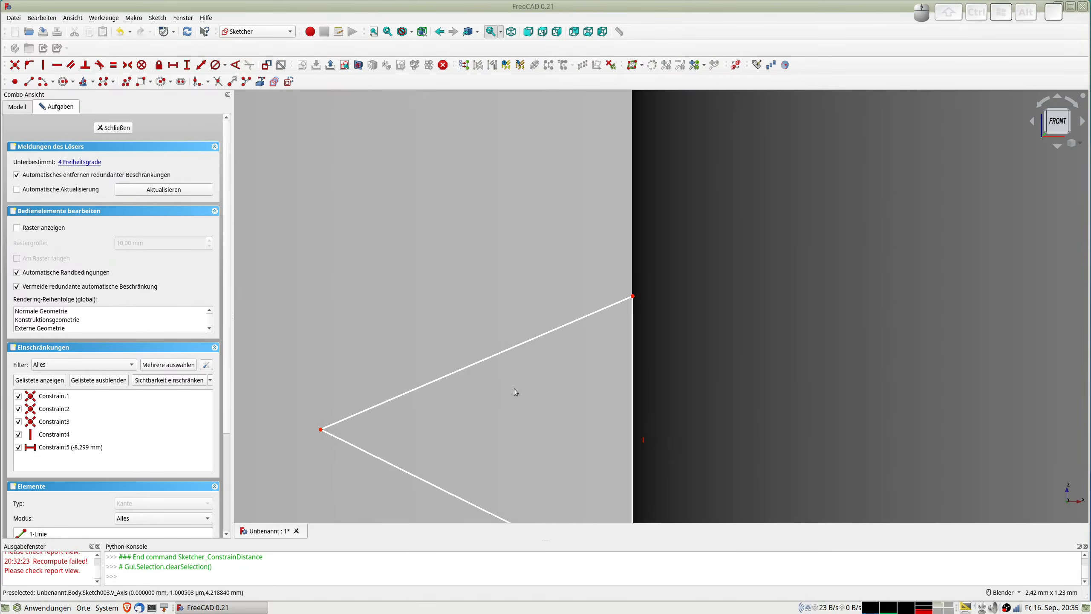
scroll(514, 389, "down", 6)
scroll(508, 389, "down", 2)
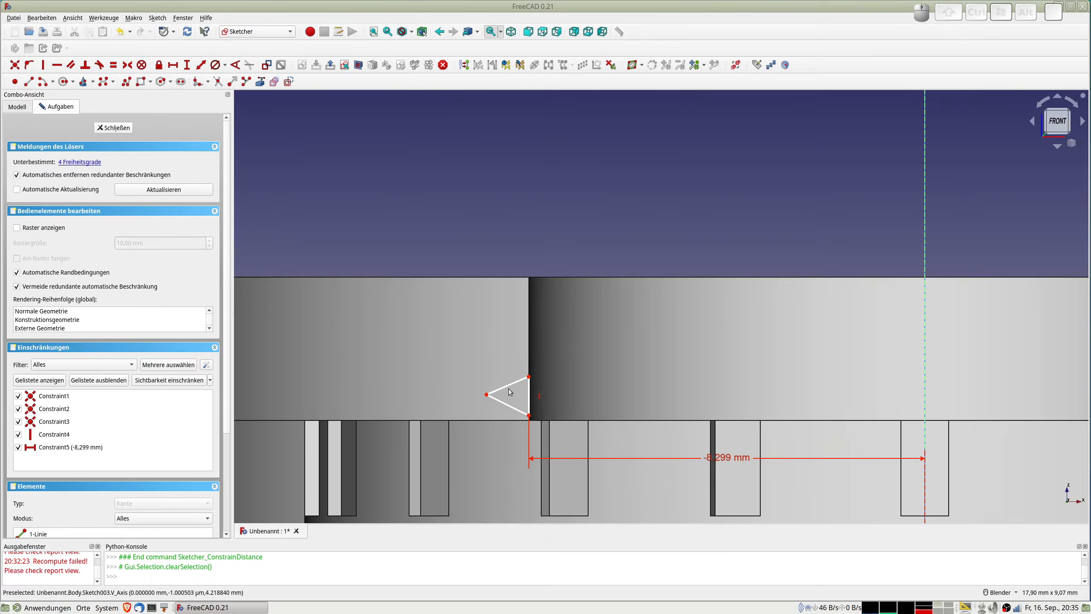
left_click(531, 392)
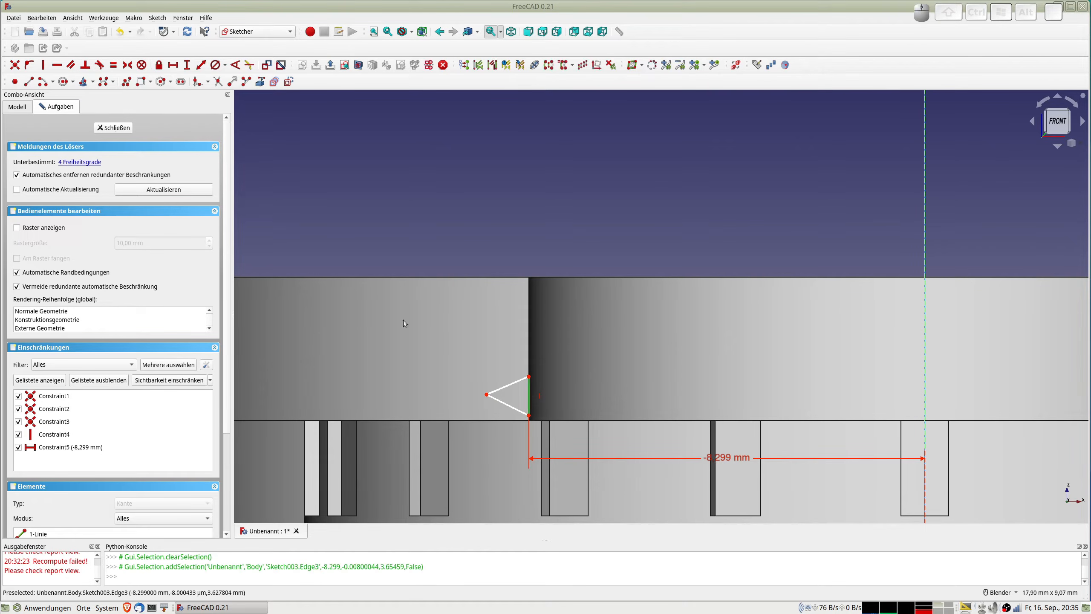
left_click(201, 66)
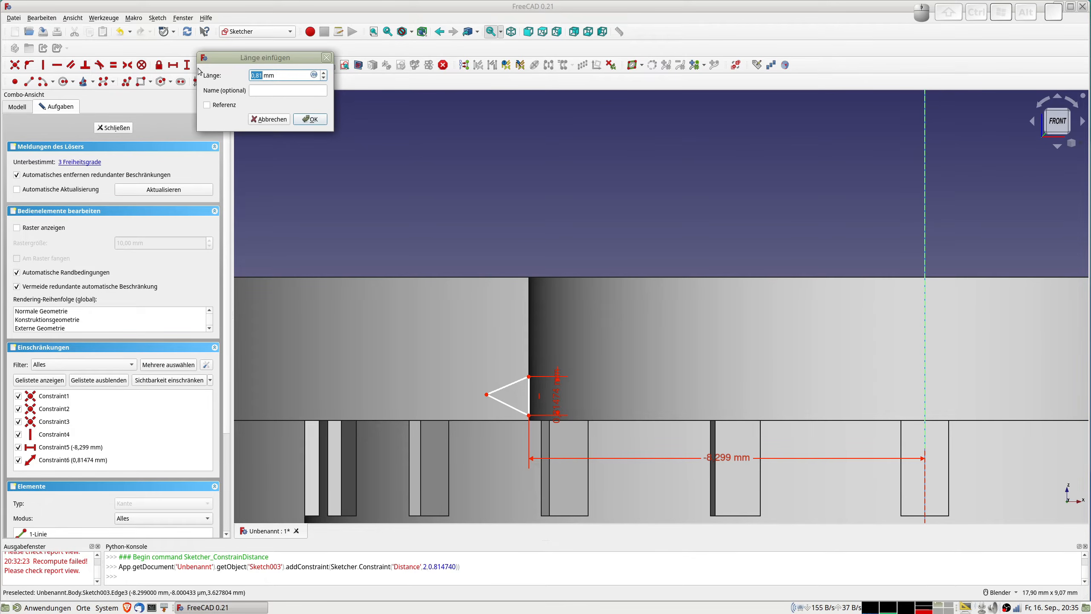
type("0,48")
key("Return")
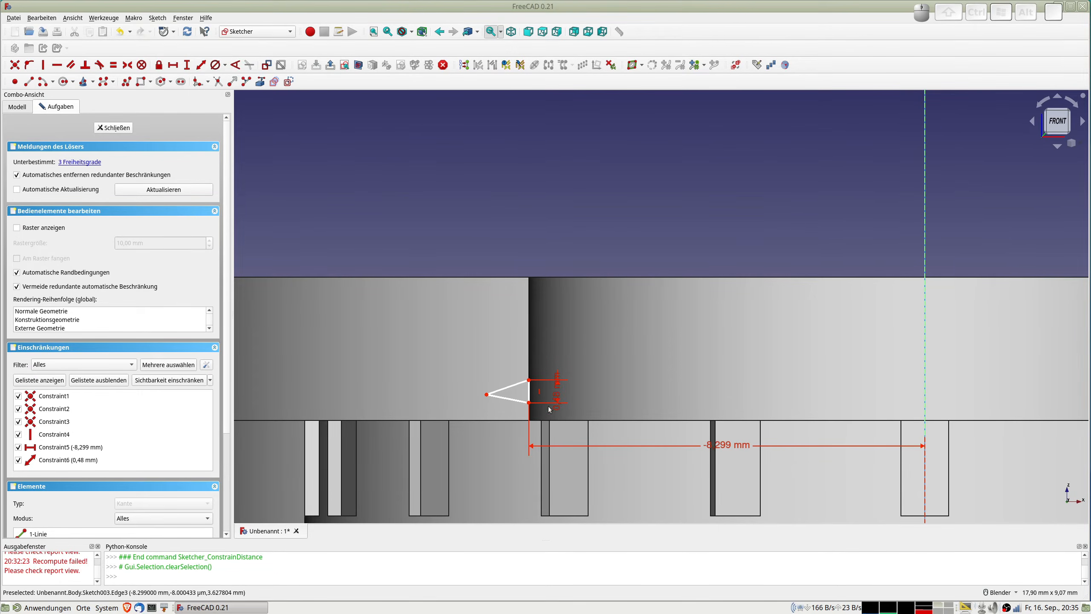
Draw a horizontal line from the triangle's outer tip to its vertical side and turn it into construction geometry
scroll(549, 409, "up", 4)
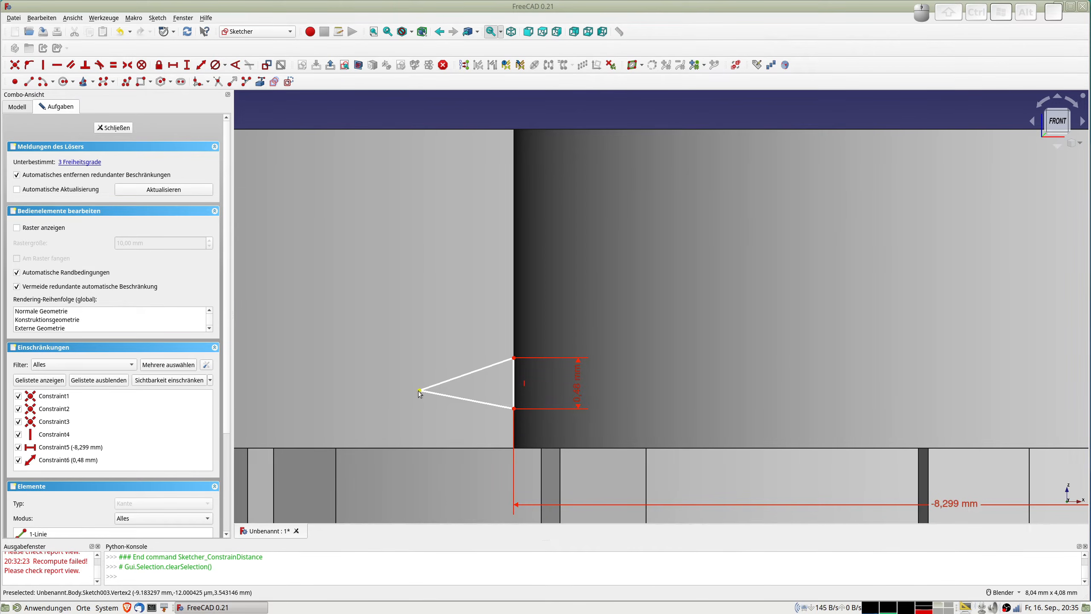
left_click(30, 82)
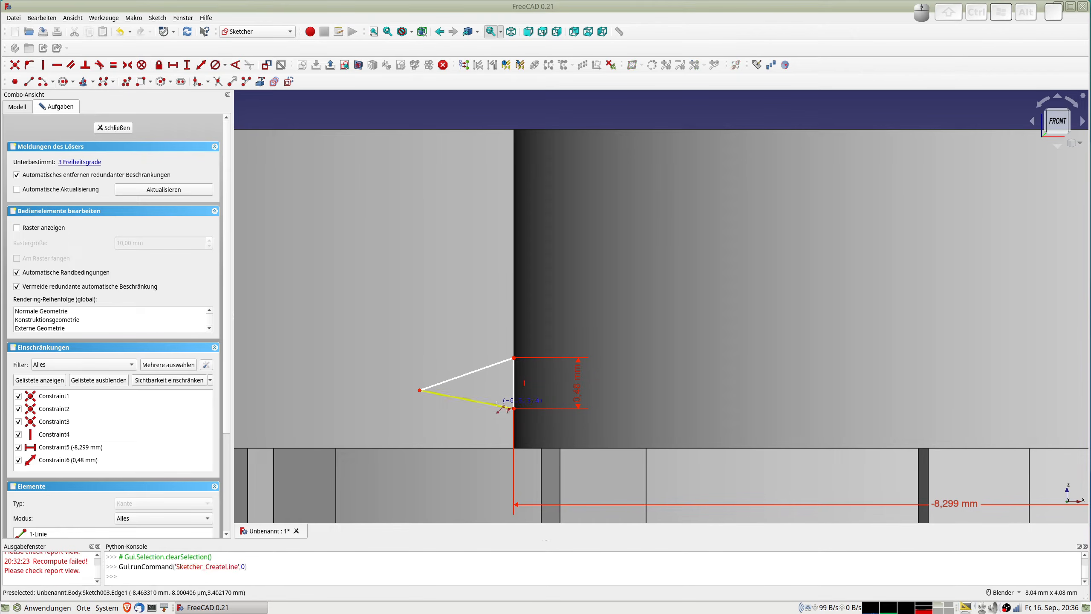
left_click(420, 390)
left_click(514, 390)
right_click(524, 404)
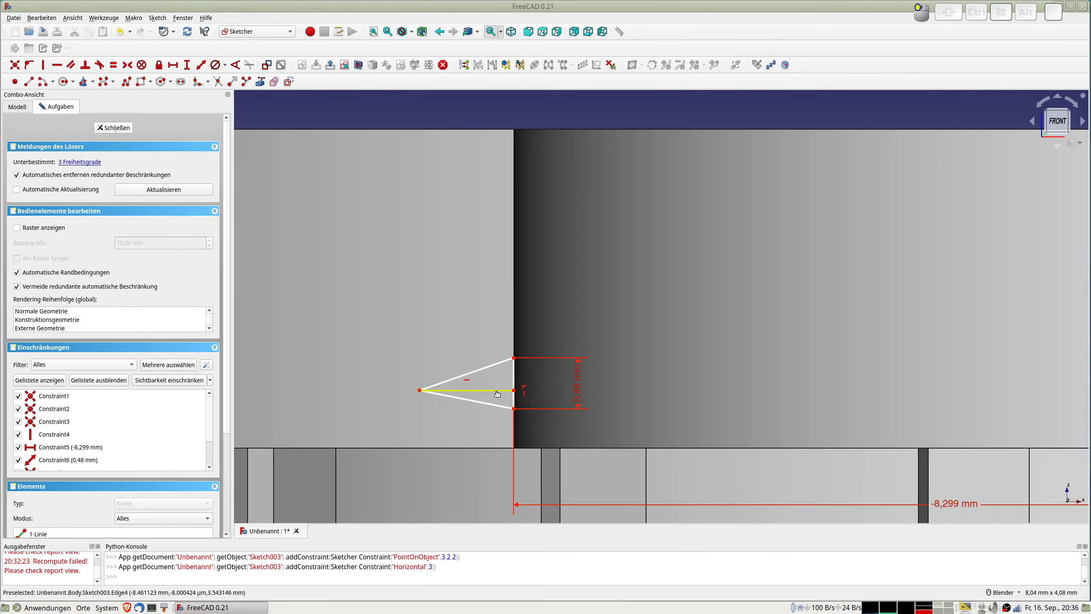
left_click(507, 390)
left_click(289, 81)
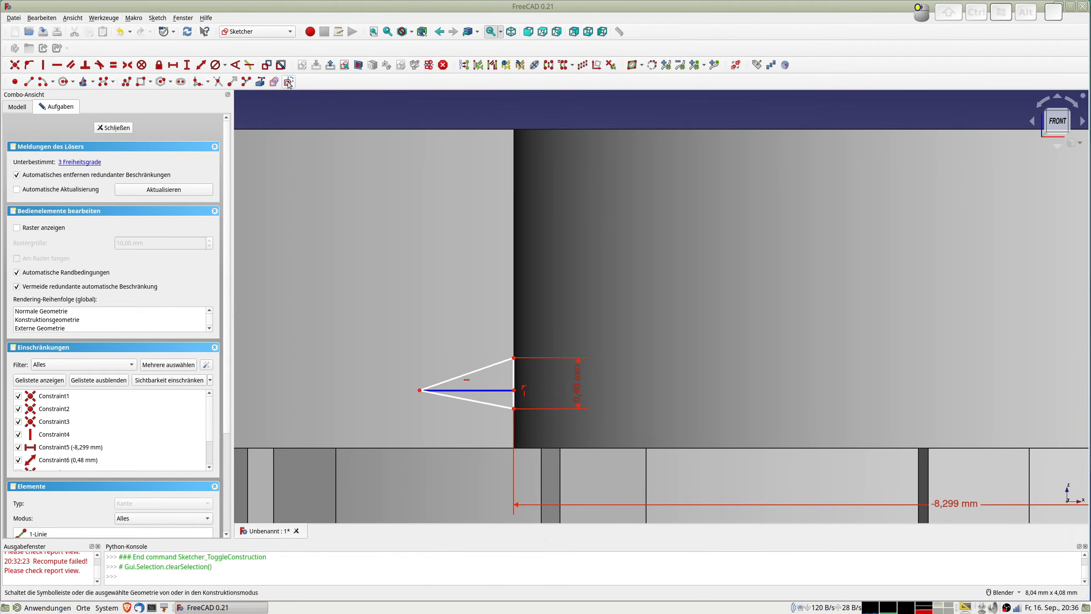
Constrain the distance between the construction line's inner end and the triangle's lower inner corner to 0.24 mm
left_click(514, 390)
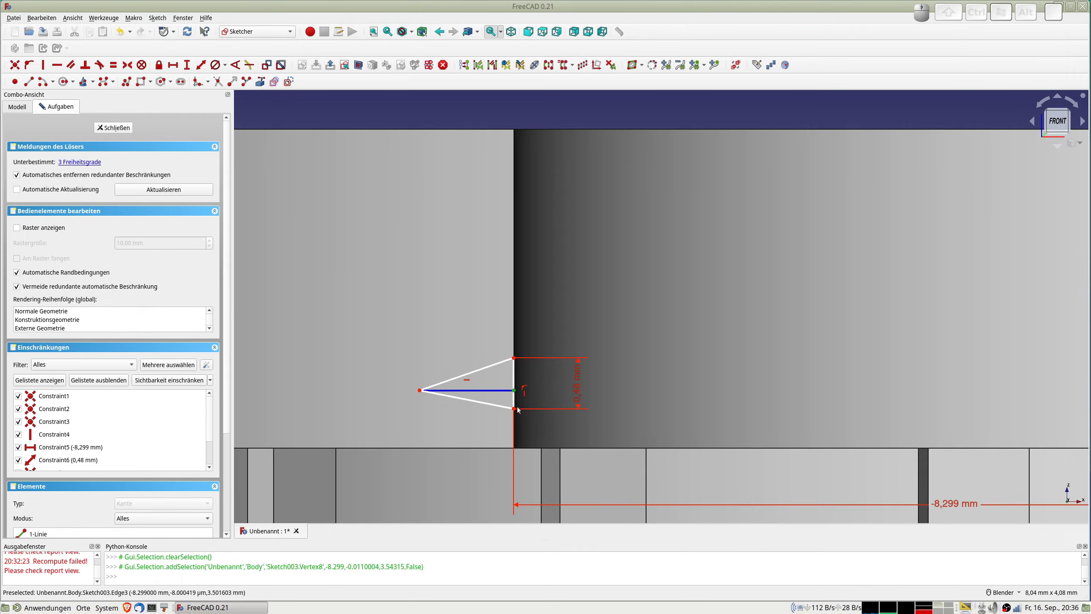
left_click(514, 408)
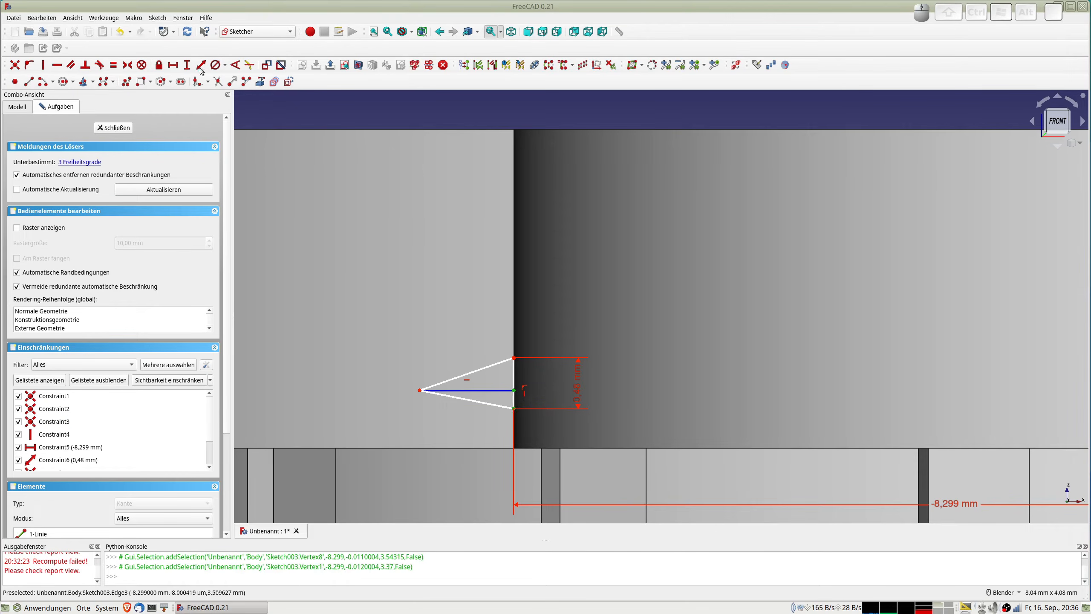
left_click(200, 65)
type("0,24")
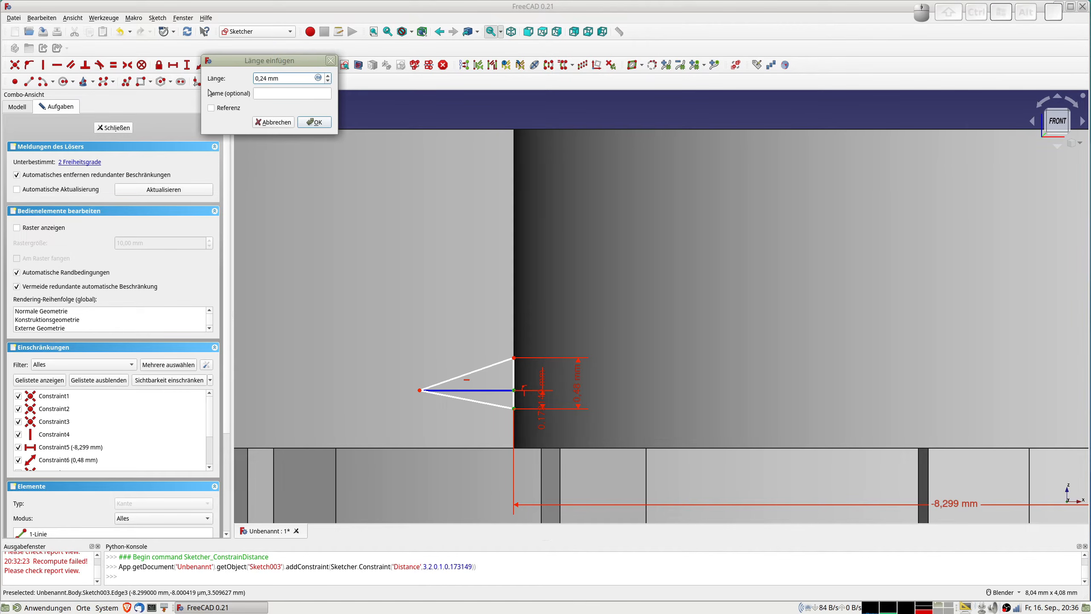
key("Return")
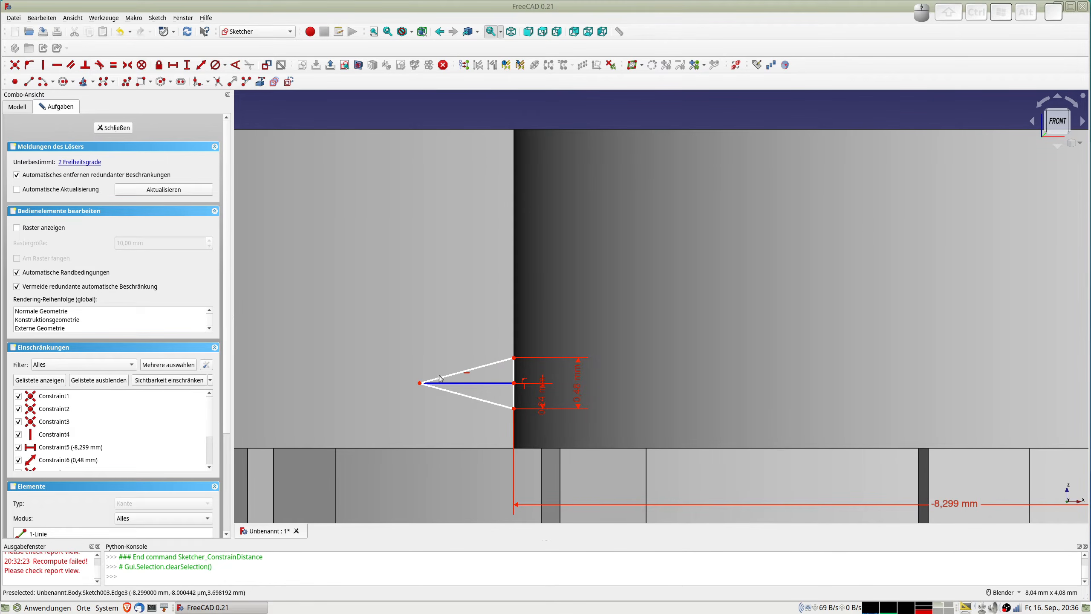
Constrain the distance from the triangle's lower inner corner to the horizontal axis to 3 mm
left_click(515, 385)
scroll(526, 459, "down", 3)
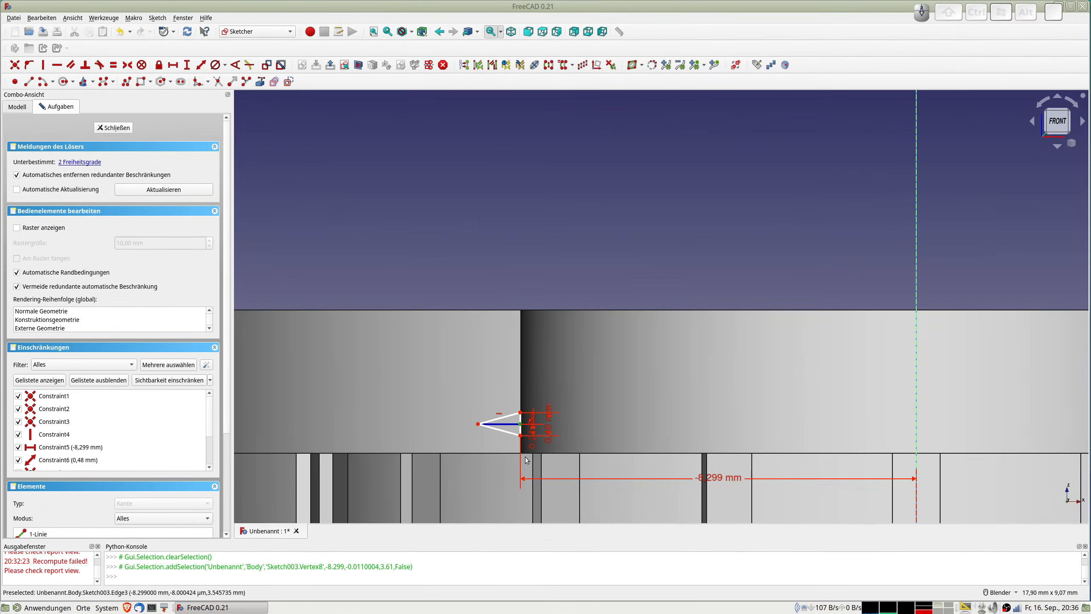
left_click(520, 436)
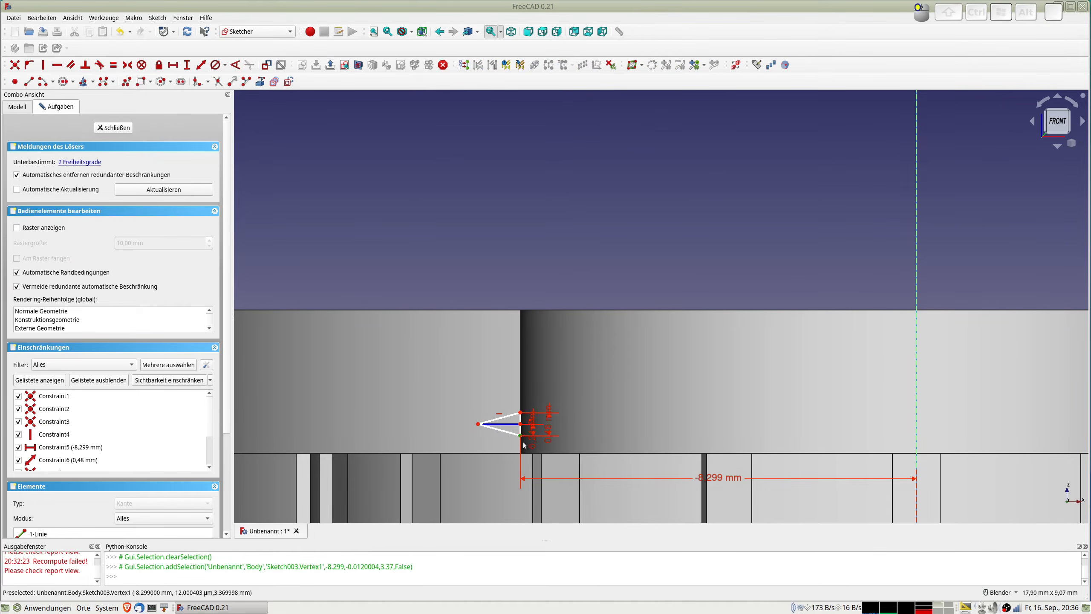
scroll(524, 493, "down", 2)
middle_click_drag(527, 500, 516, 370, "shift")
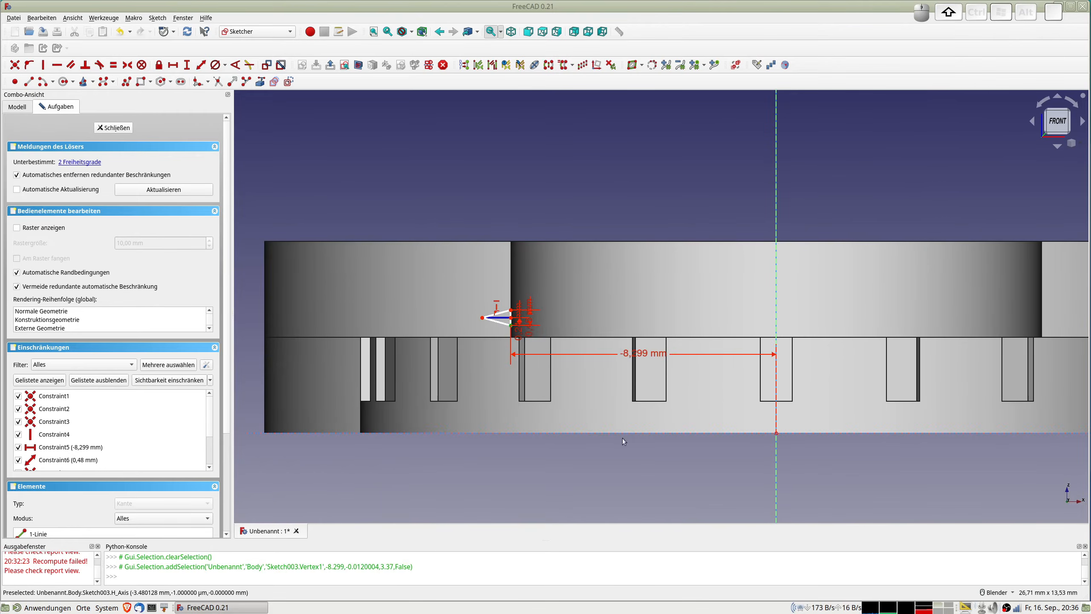
left_click(557, 433)
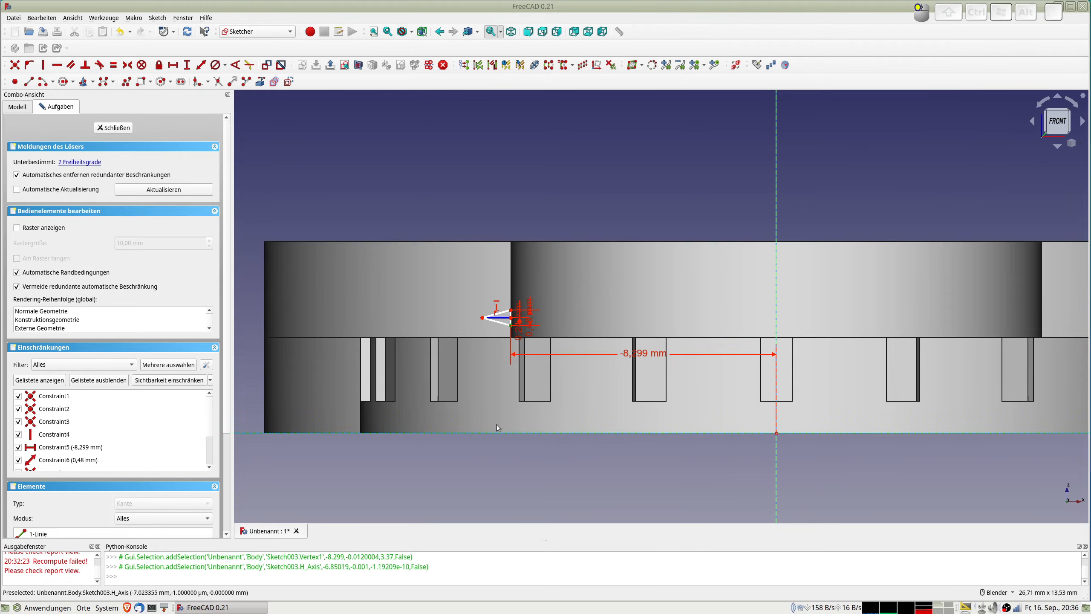
left_click(200, 65)
type("3")
key("Return")
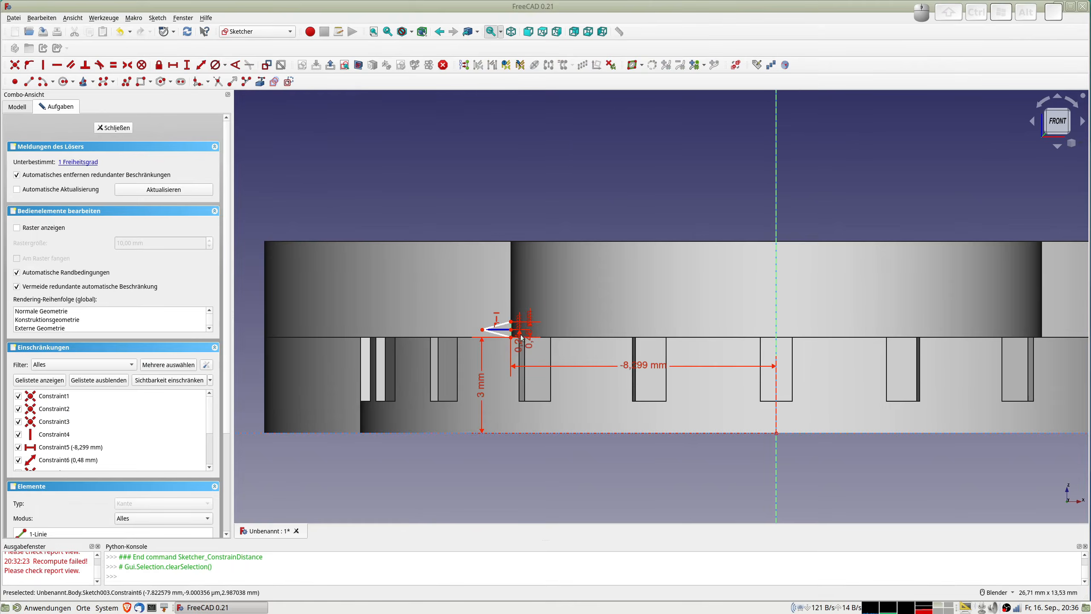
Constrain the length of the horizontal construction line inside the triangle to 0.7 mm
scroll(521, 338, "up", 5)
left_click(472, 322)
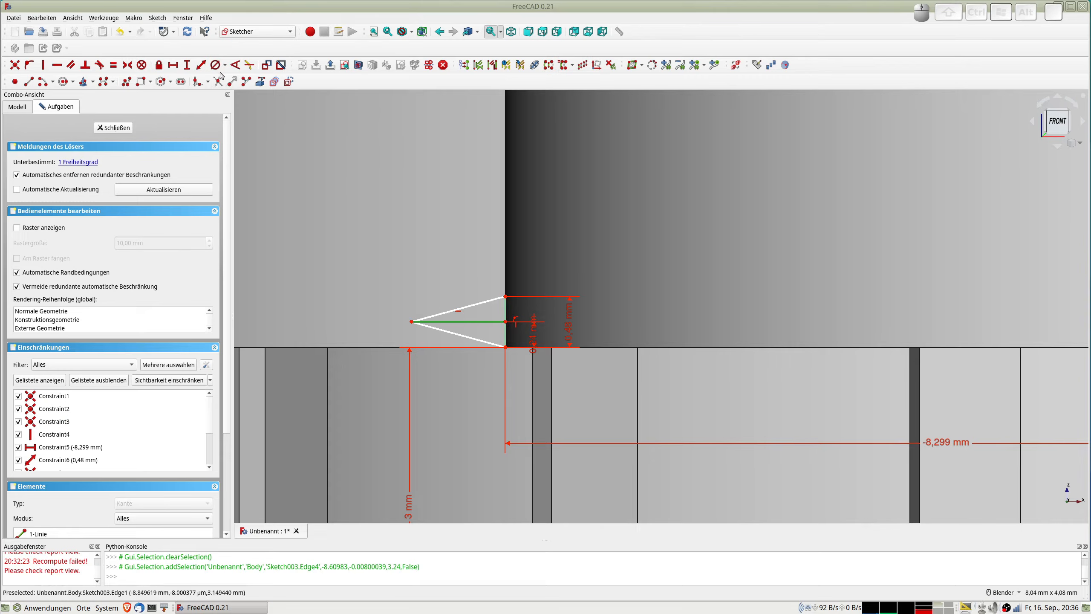
left_click(201, 65)
type("0,7")
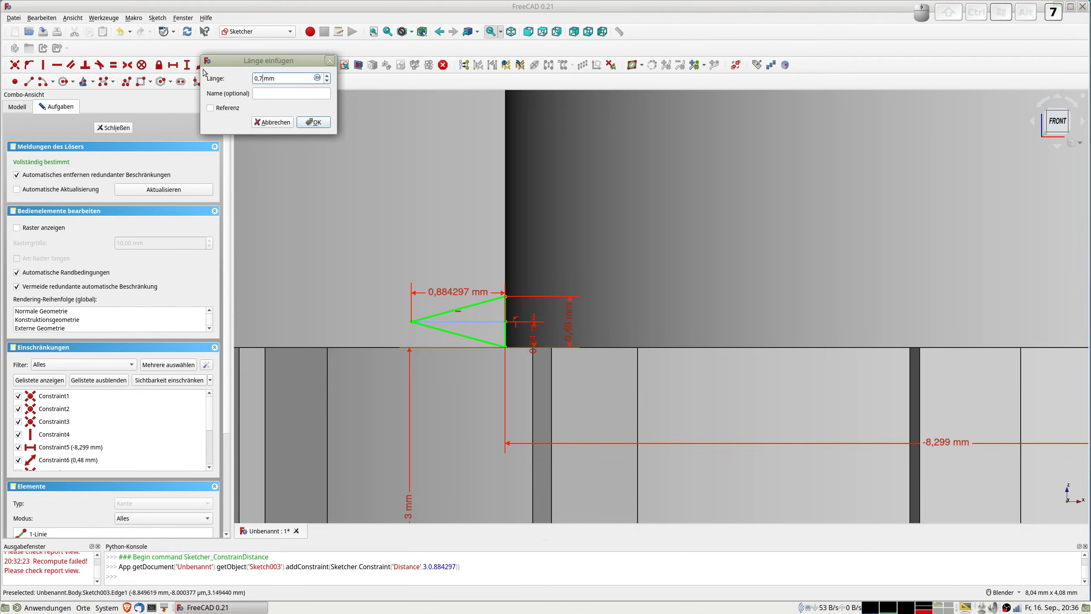
key("Return")
scroll(536, 320, "down", 4)
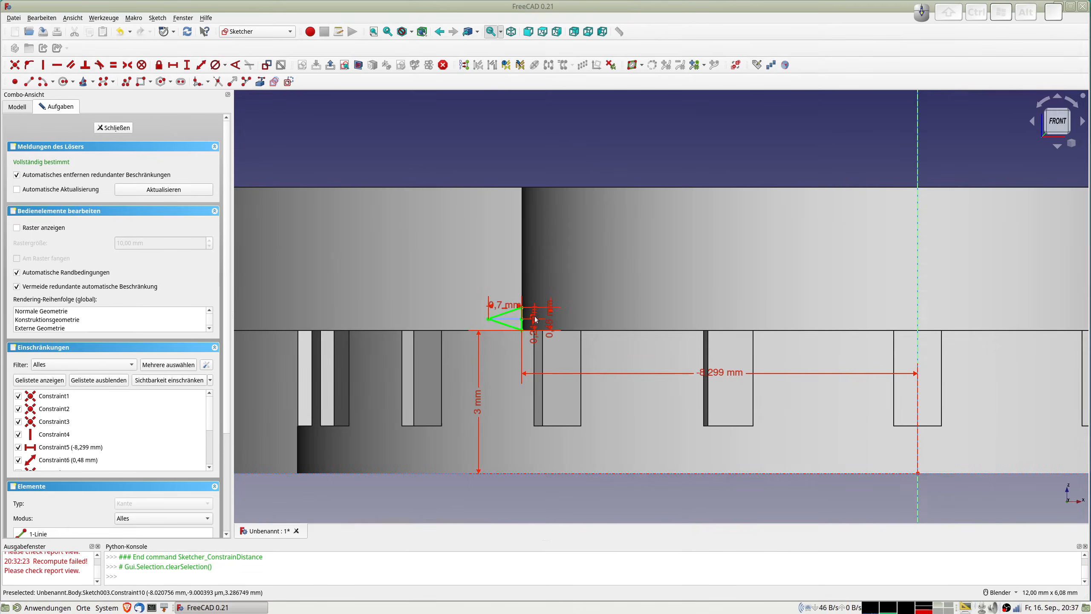
scroll(533, 317, "down", 4)
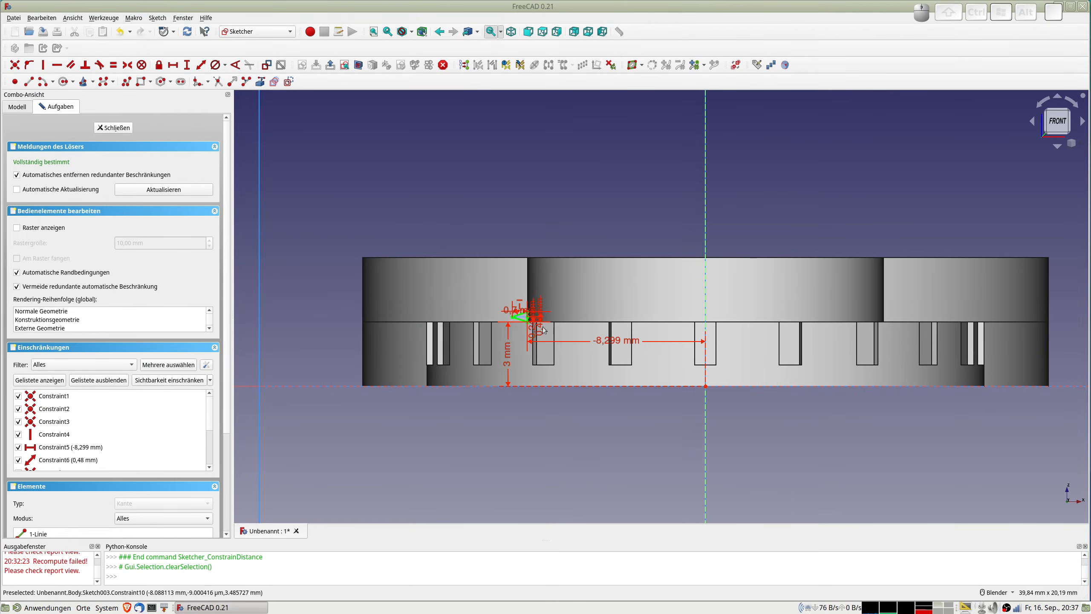
Close the sketch and start a subtractive helix of the triangle about the vertical sketch axis with a 0.5 mm pitch
left_click(112, 128)
key("0")
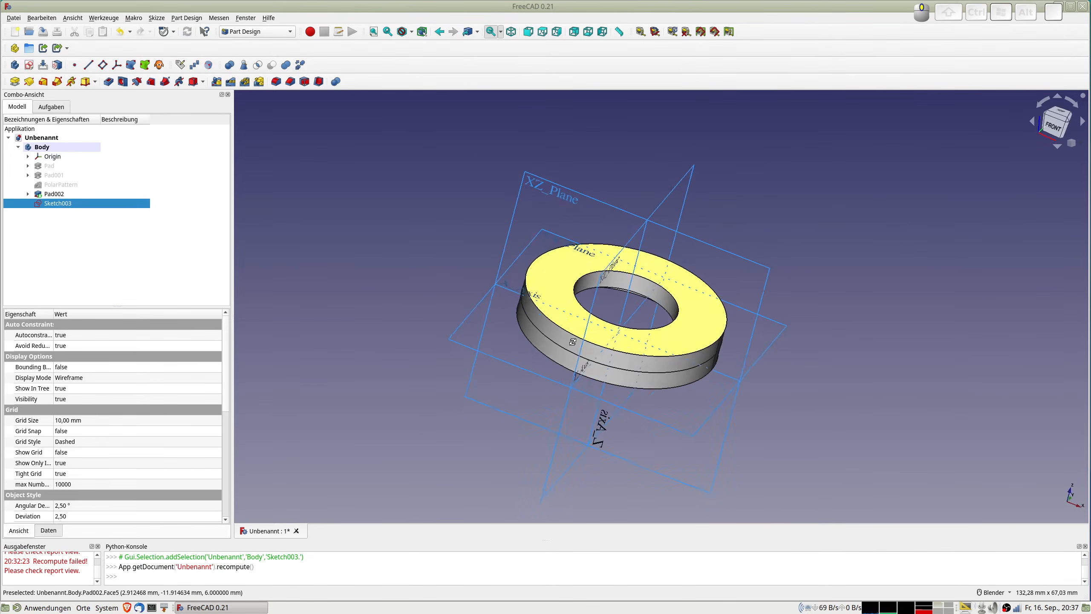
scroll(610, 329, "up", 6)
middle_click_drag(608, 254, 613, 234)
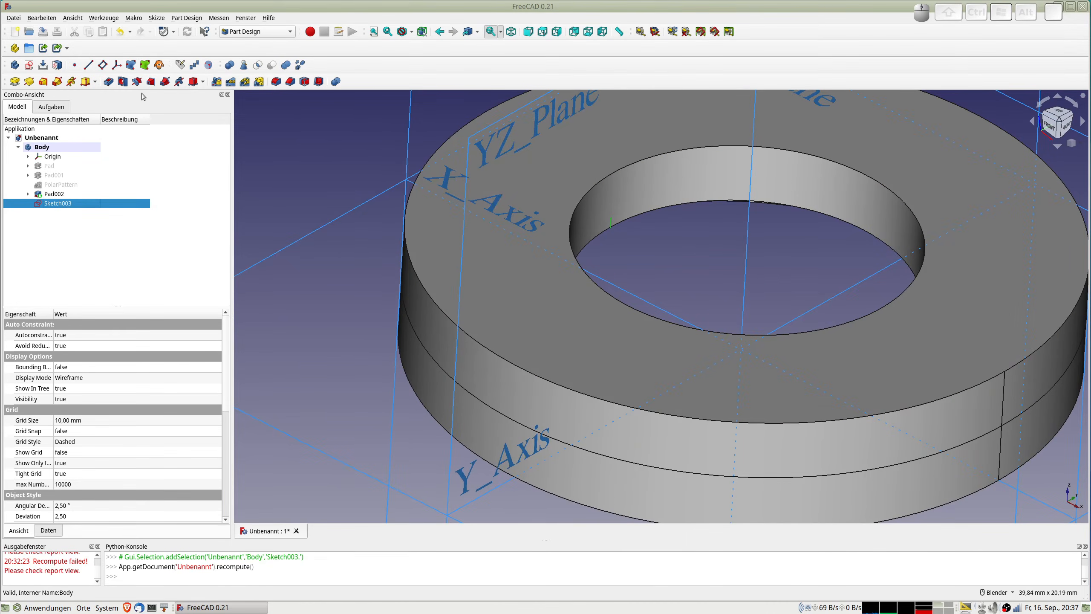
left_click(180, 86)
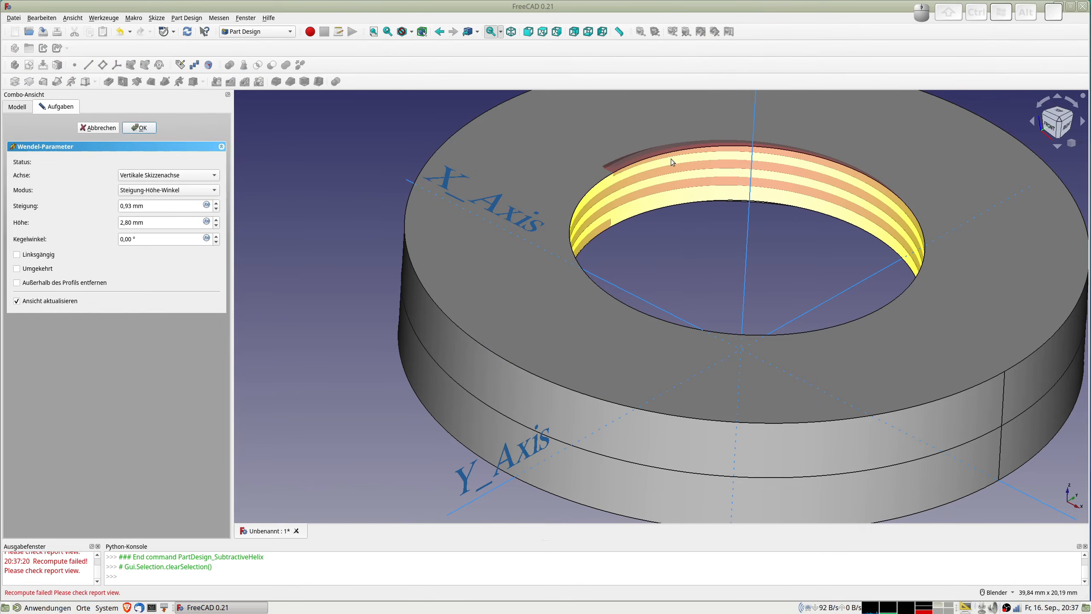
triple_click(155, 206)
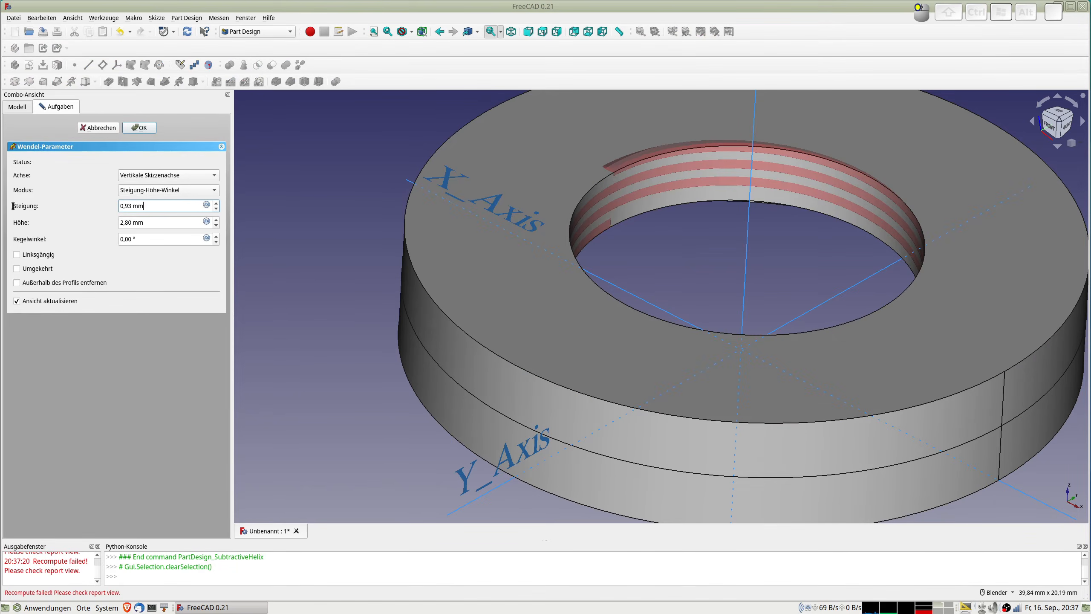
type("0,5")
key("Tab")
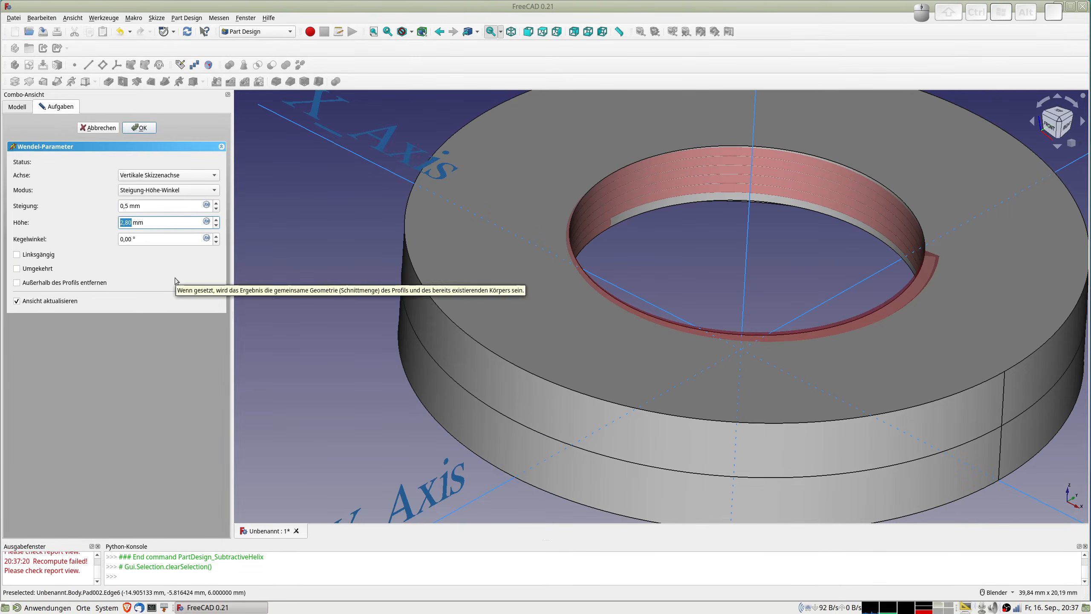
Set the subtractive helix's height to 4.80 mm and finish the thread cut in the bore
middle_click_drag(696, 380, 312, 292)
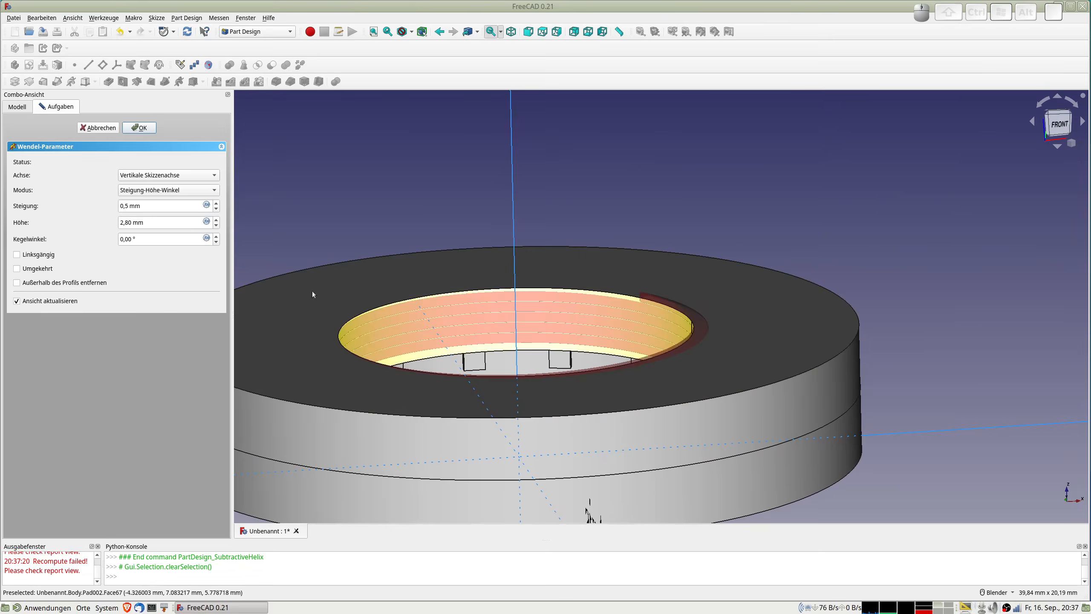
left_click(217, 220)
left_click(217, 220)
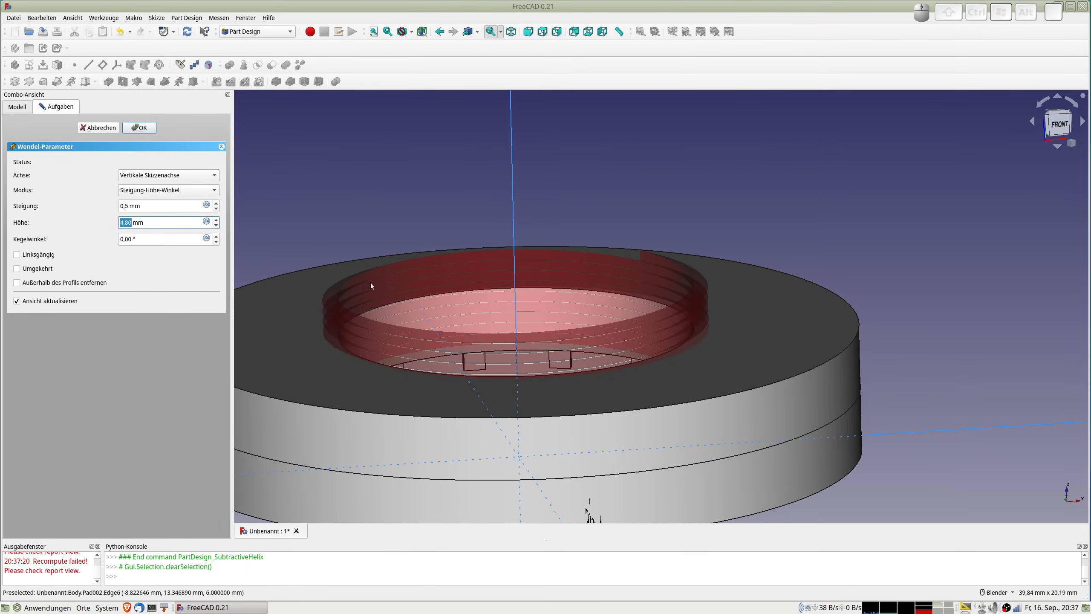
mouse_move(496, 354)
middle_mouse_down()
mouse_move(552, 401)
mouse_move(531, 370)
mouse_move(457, 365)
mouse_move(477, 363)
mouse_move(479, 350)
middle_mouse_up()
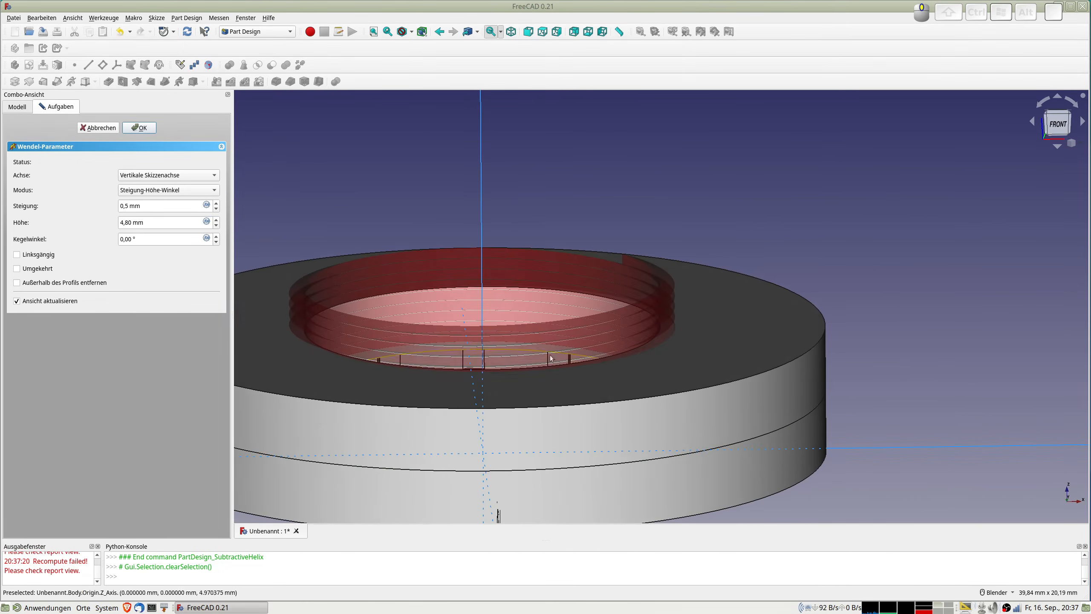
scroll(632, 366, "down", 4)
middle_click_drag(632, 367, 662, 419)
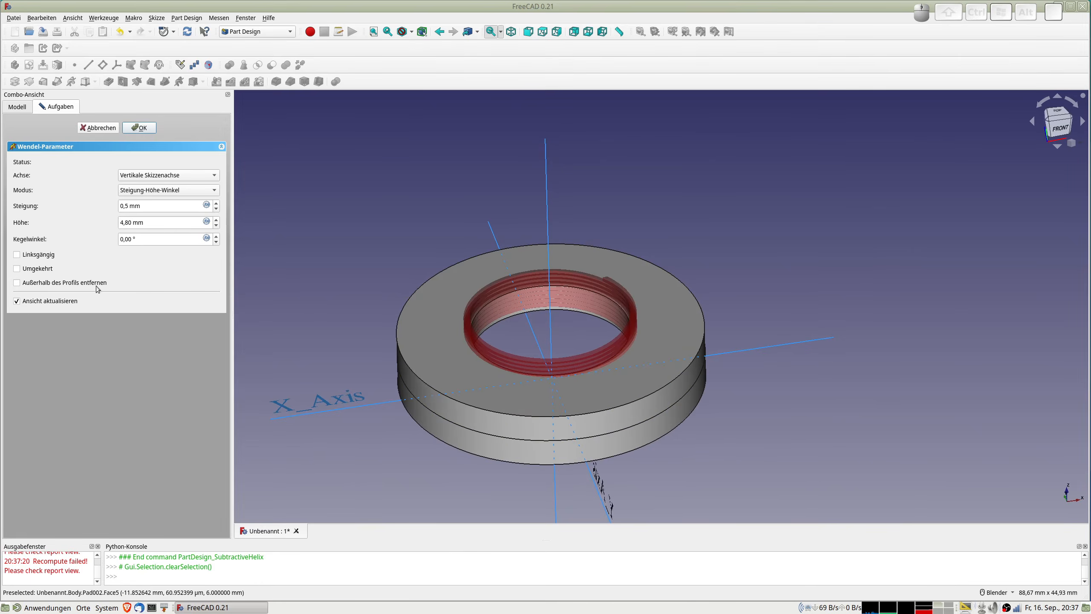
left_click(137, 128)
Create a new sketch on the XZ plane and show the ring in section view
scroll(580, 327, "up", 8)
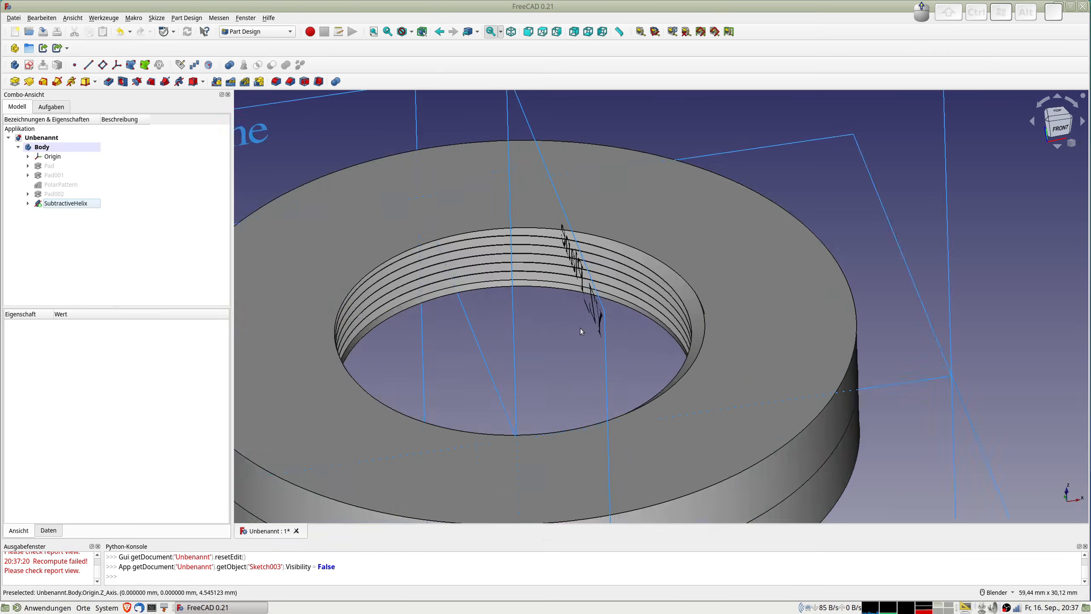
middle_click_drag(597, 311, 552, 313)
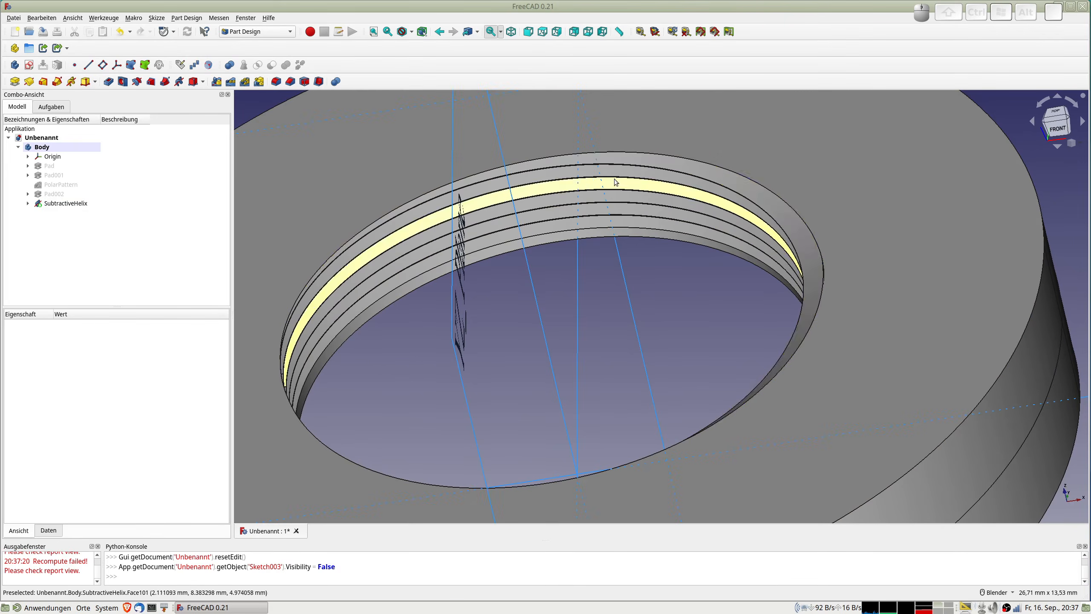
scroll(628, 193, "down", 6)
middle_click_drag(628, 192, 378, 167)
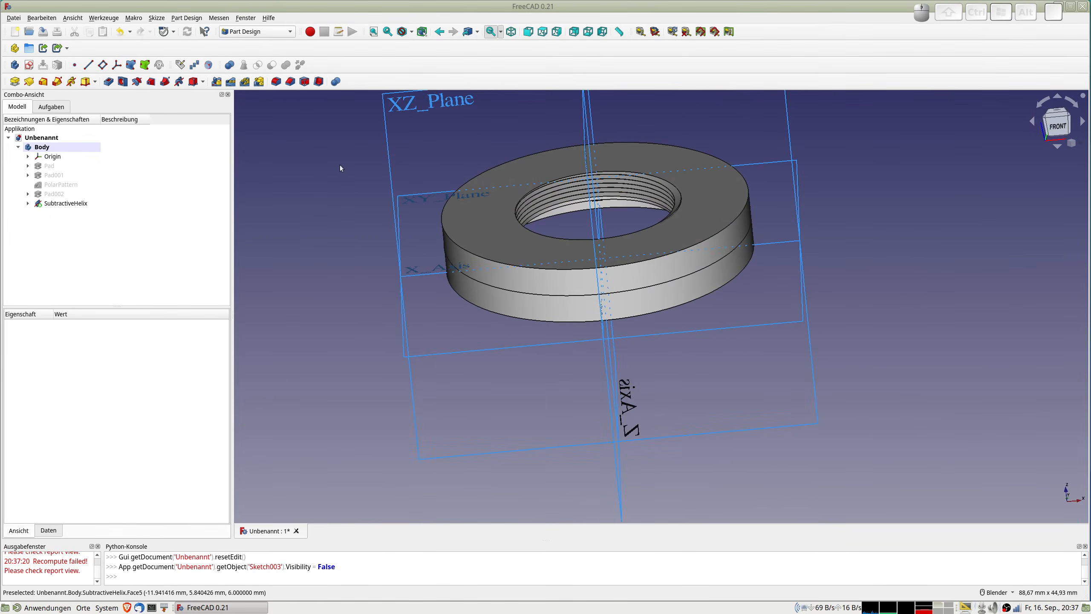
left_click(393, 111)
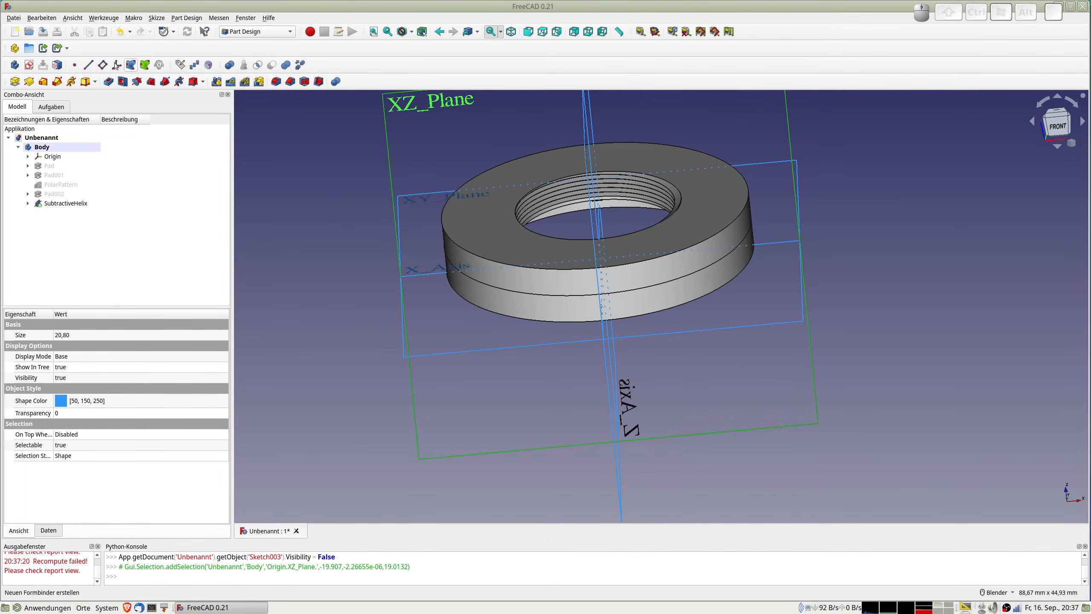
left_click(29, 65)
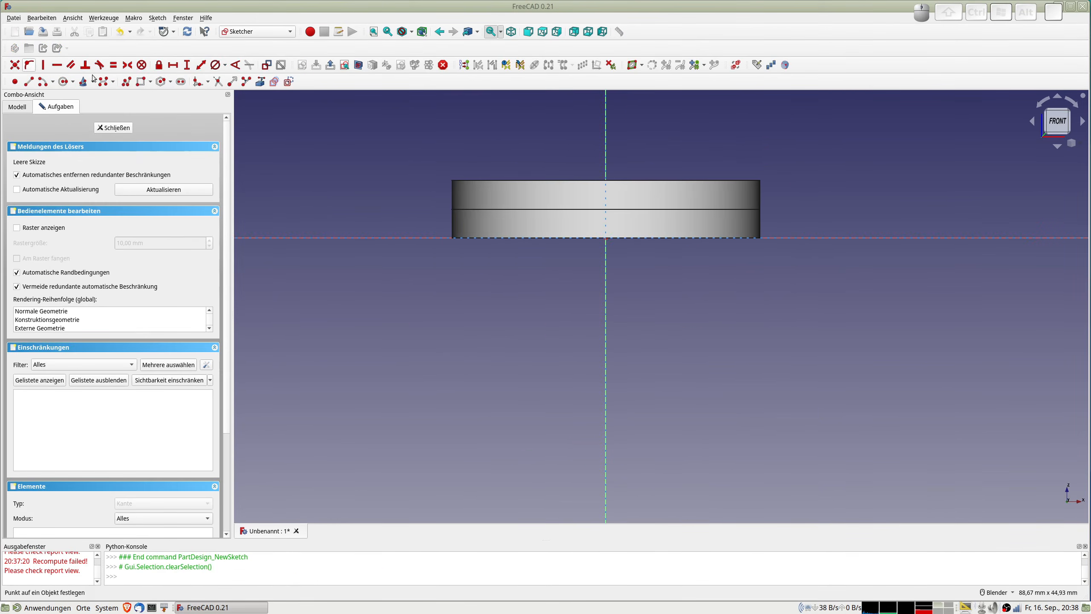
left_click(359, 65)
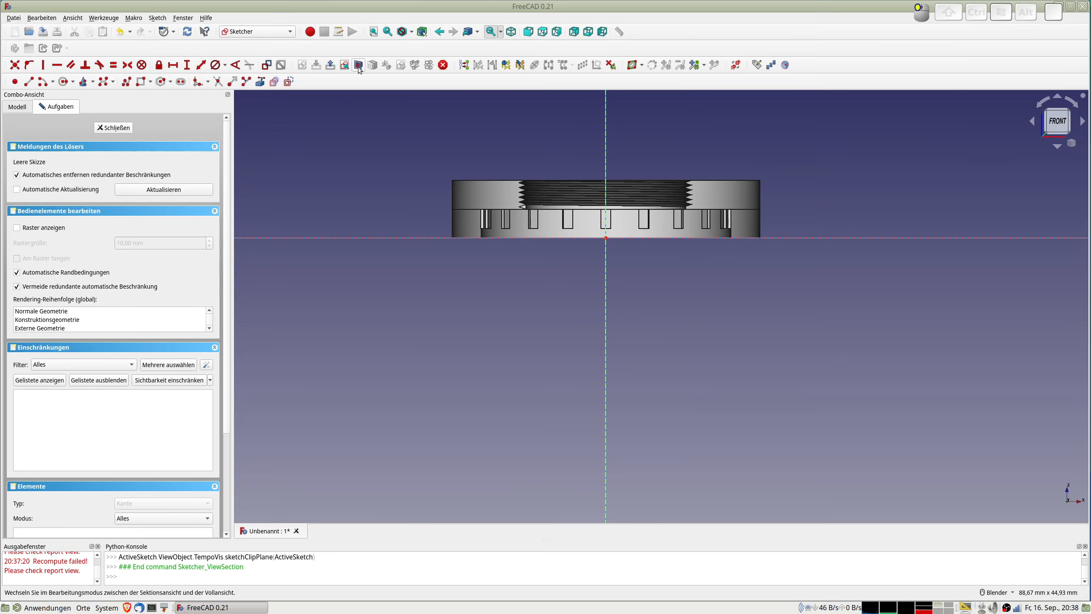
middle_click_drag(630, 214, 626, 274, "shift")
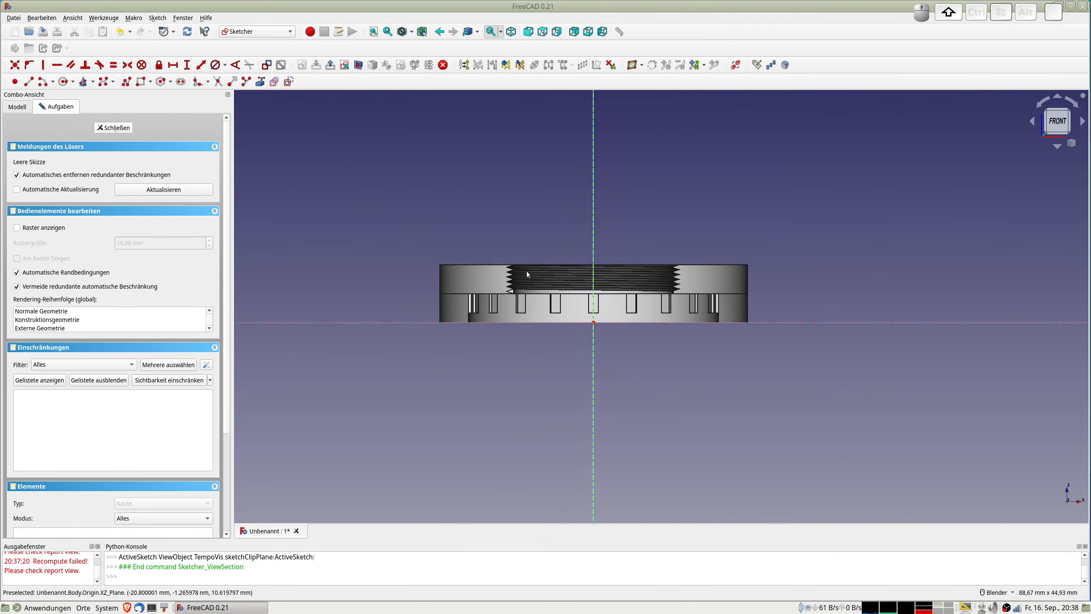
Draw a closed triangle about 0.9 mm wide and 0.5 mm high across the bore's upper edge, with vertical inner and horizontal top sides
scroll(523, 272, "up", 8)
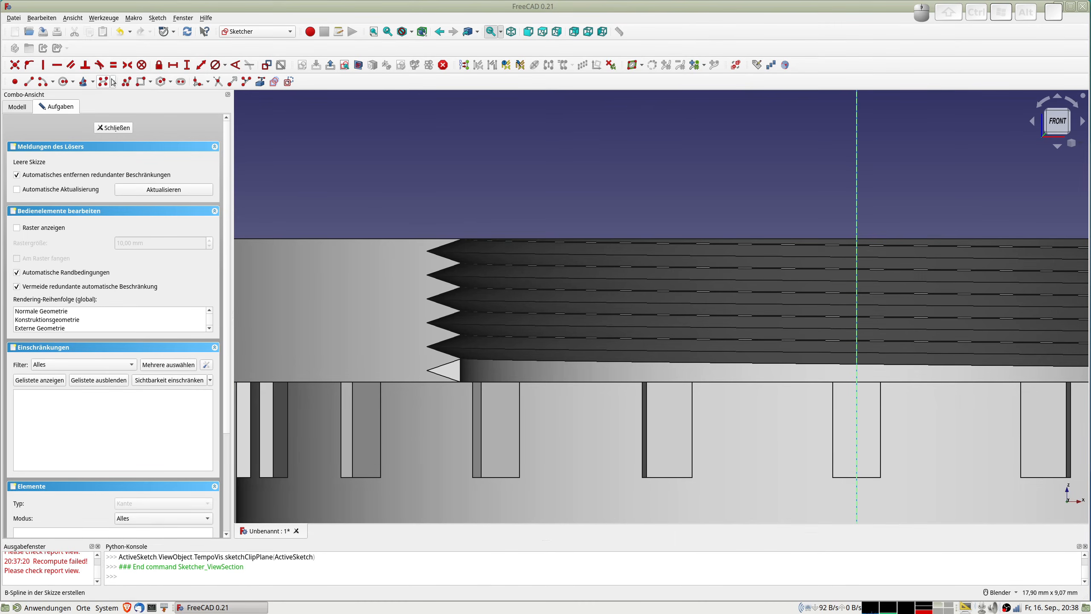
left_click(126, 82)
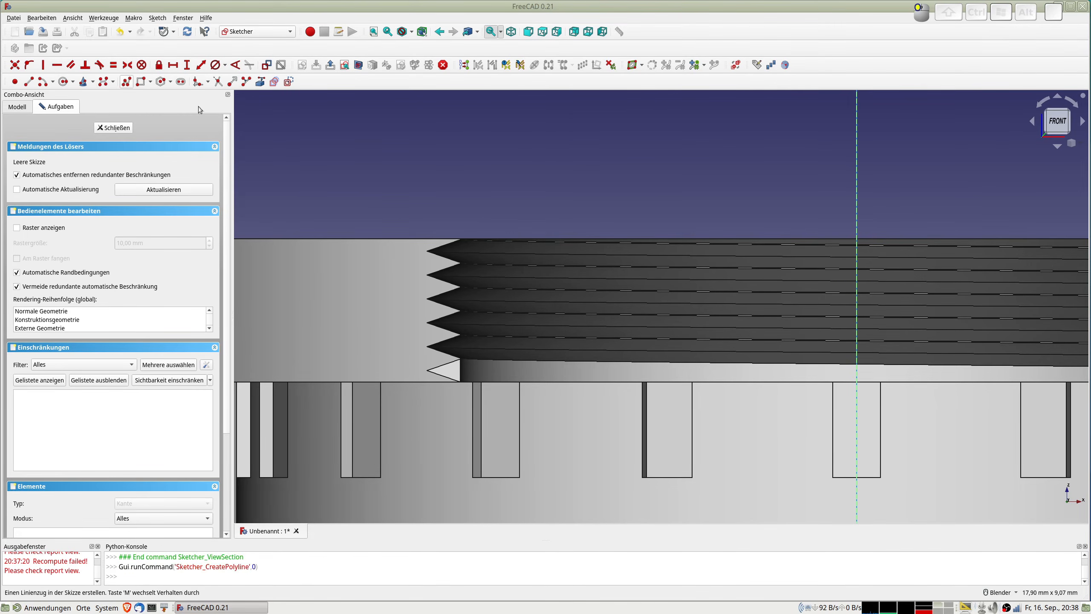
left_click(425, 232)
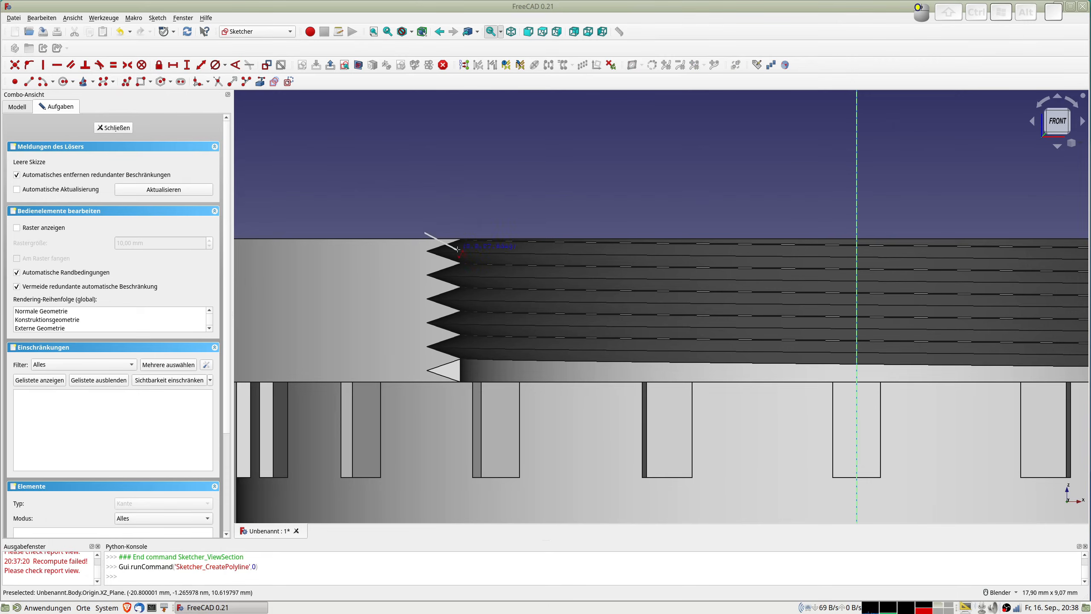
left_click(465, 254)
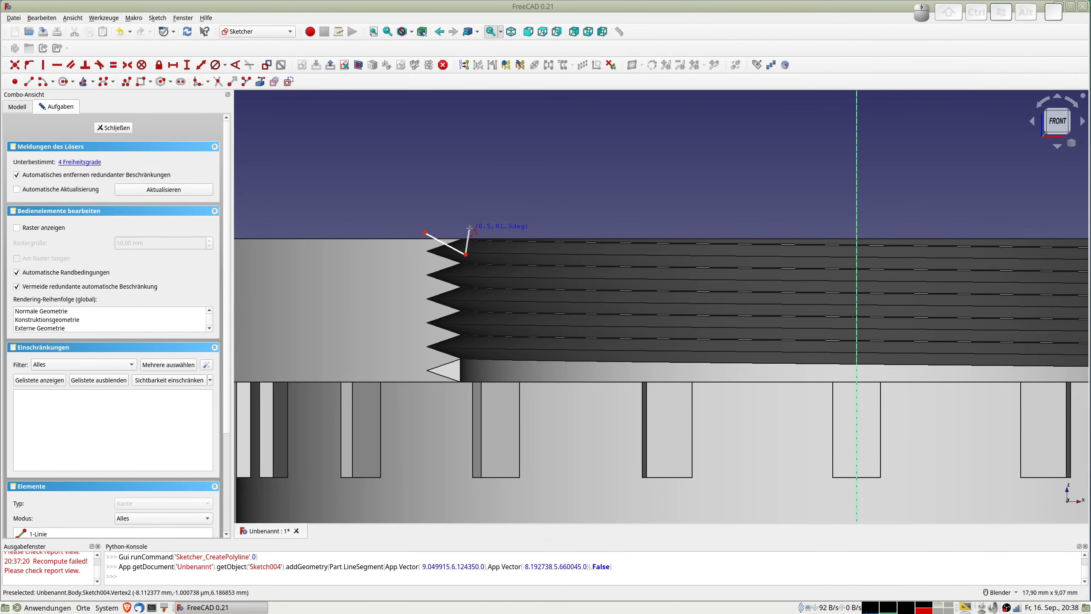
left_click(466, 229)
left_click(425, 233)
key("Escape")
left_click(449, 231)
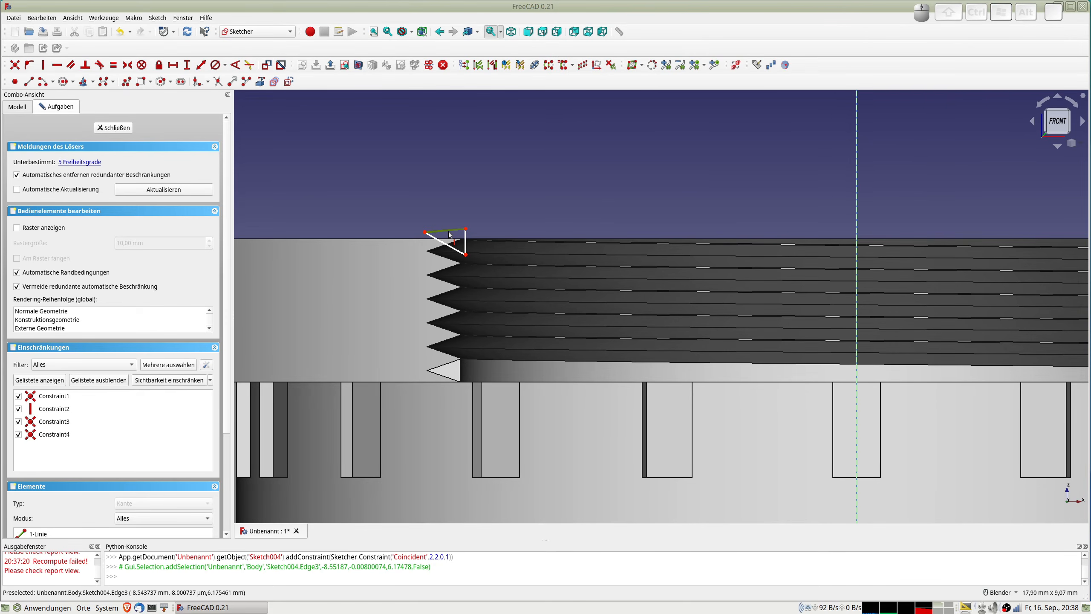
key("h")
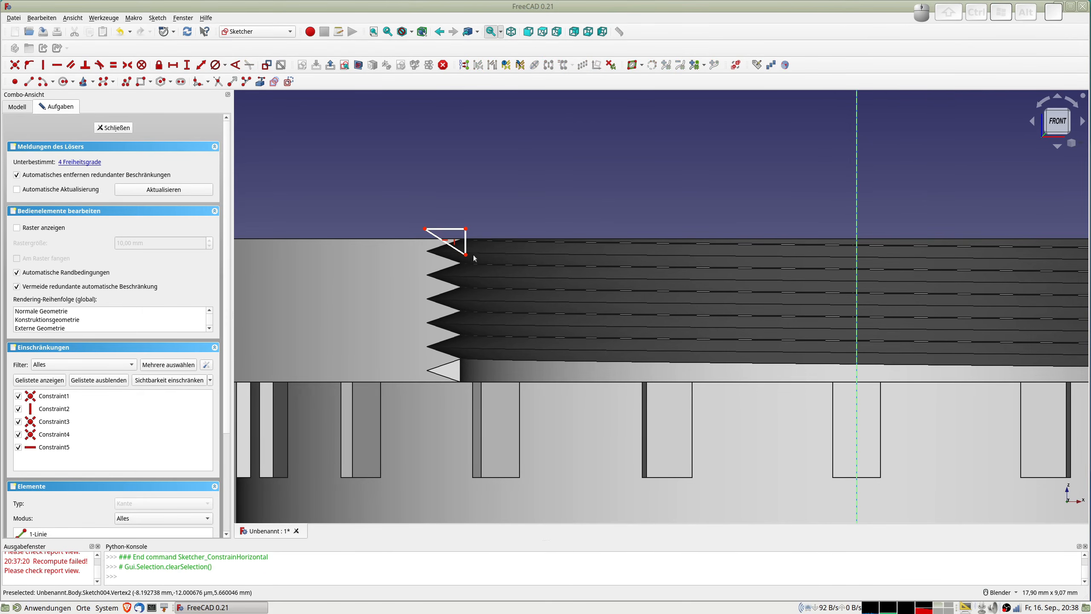
Enlarge the chamfer triangle to about 1.2 mm wide and 0.6 mm high by moving its outer and lower corners, and close the sketch
left_click_drag(424, 229, 407, 231)
left_click_drag(466, 255, 464, 259)
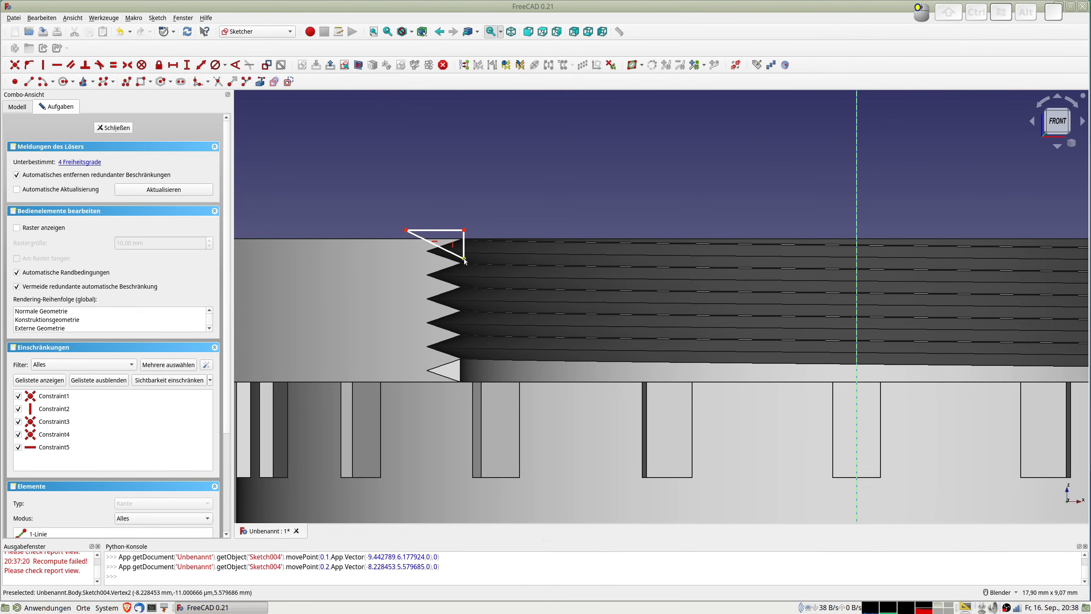
scroll(529, 266, "down", 5)
scroll(530, 266, "up", 5)
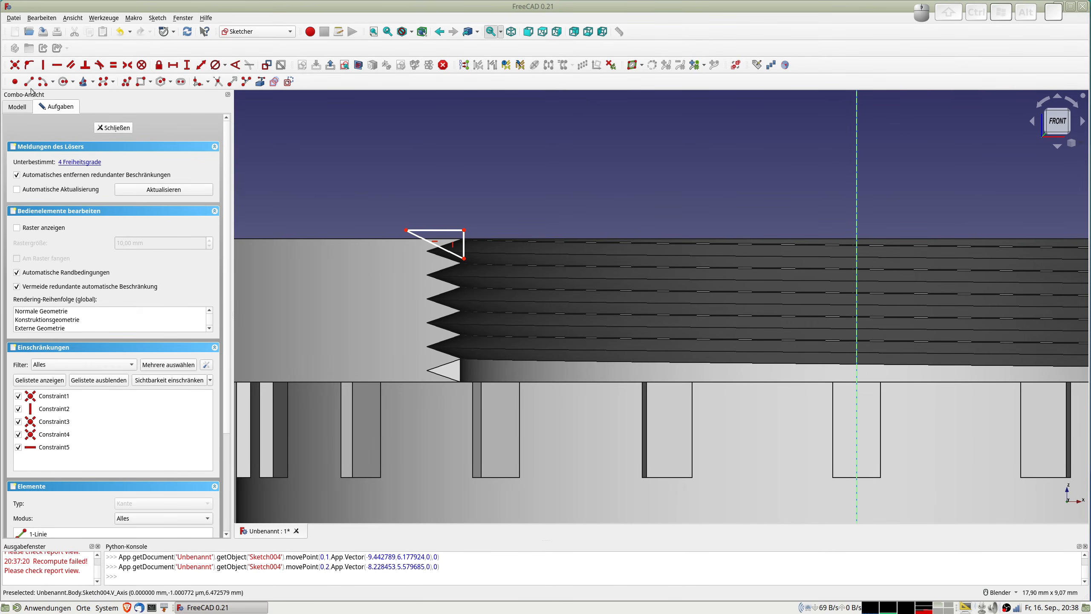
left_click(119, 129)
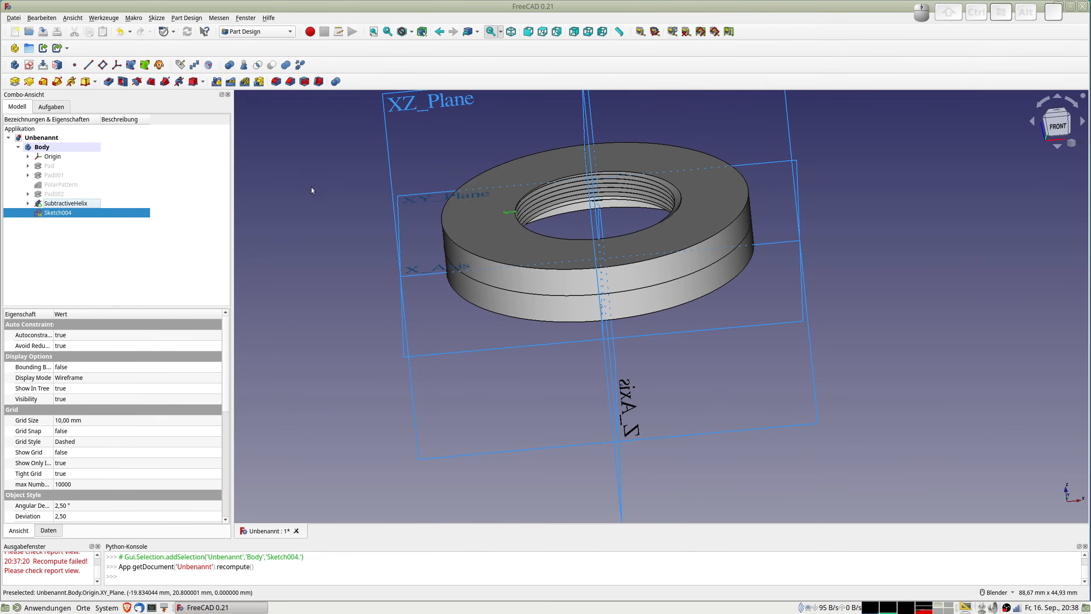
Cut a reversed 360° groove from the triangle sketch about the vertical sketch axis to chamfer the bore's upper edge
left_click(137, 82)
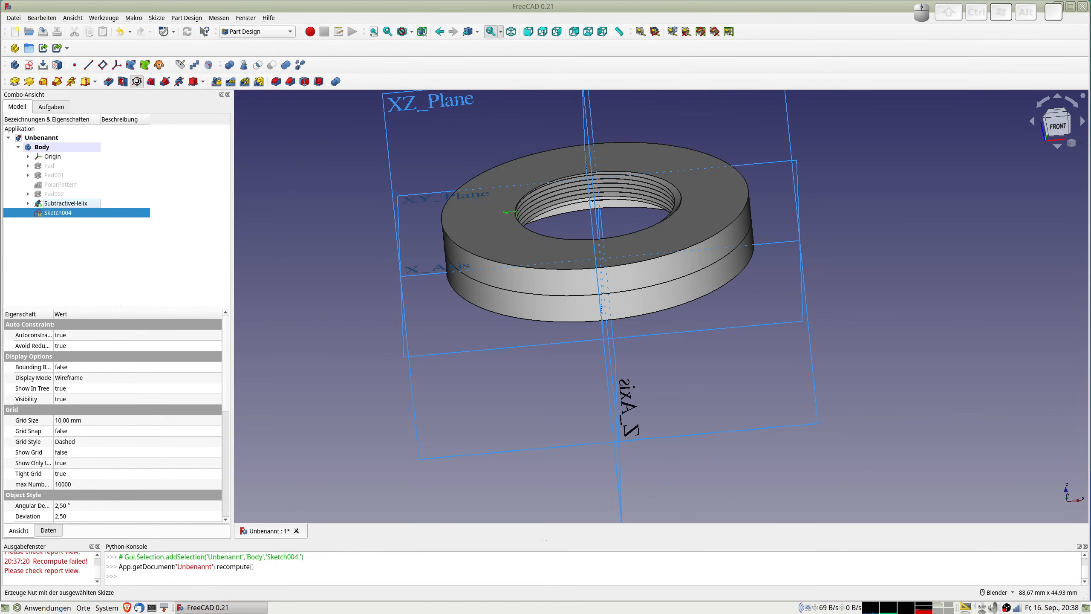
middle_click_drag(499, 196, 511, 172)
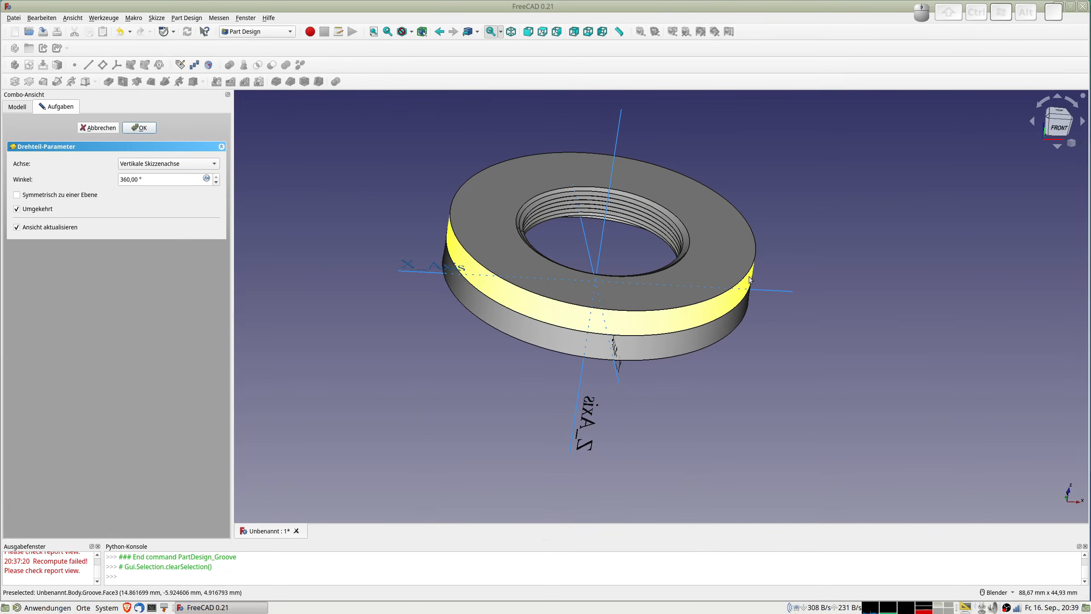
middle_click_drag(773, 301, 850, 246)
left_click(140, 127)
Save the document as Webcamlinse2 in the WebcamLinse project folder
left_click(15, 18)
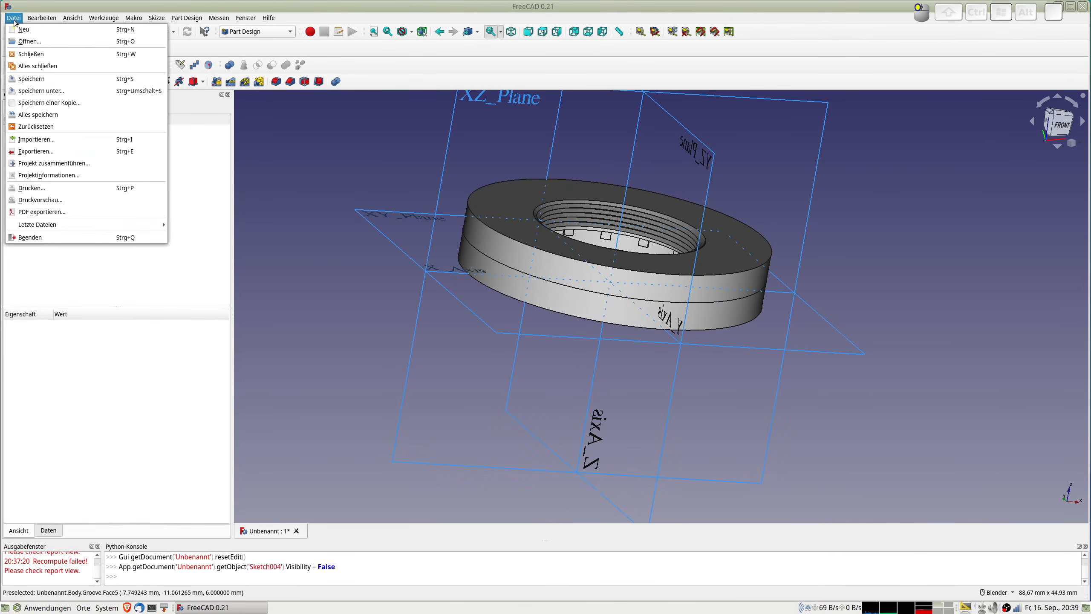
left_click(59, 115)
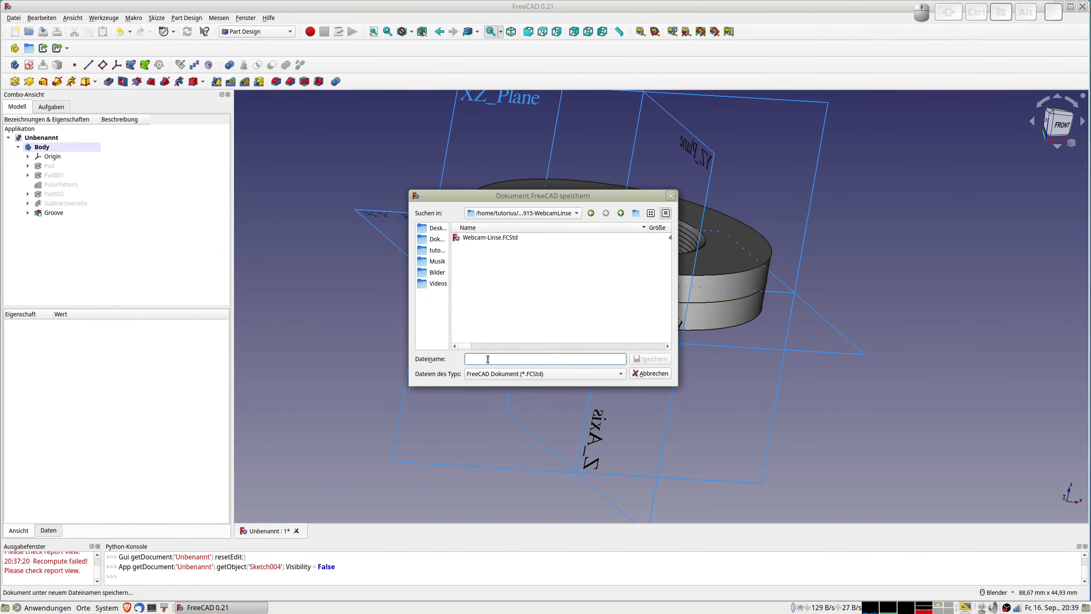
type("Web")
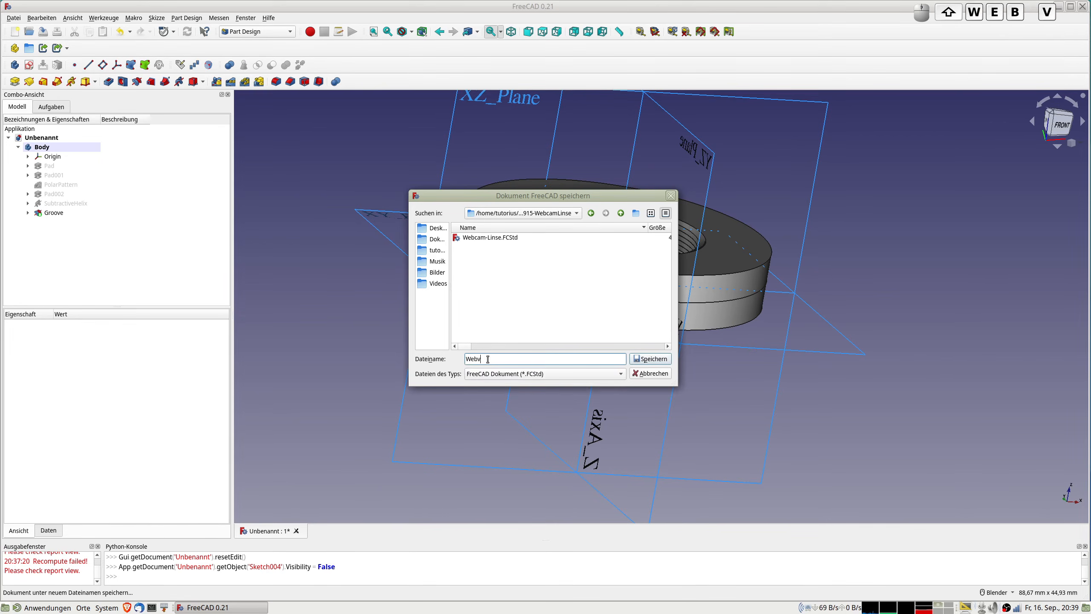
type("cam")
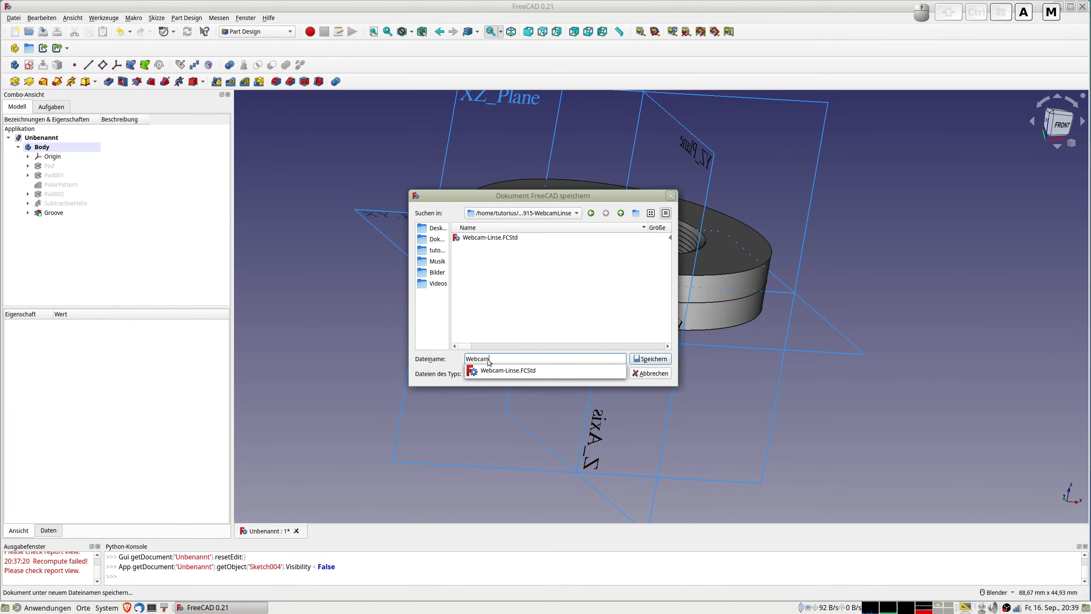
type("-linse2")
key("Return")
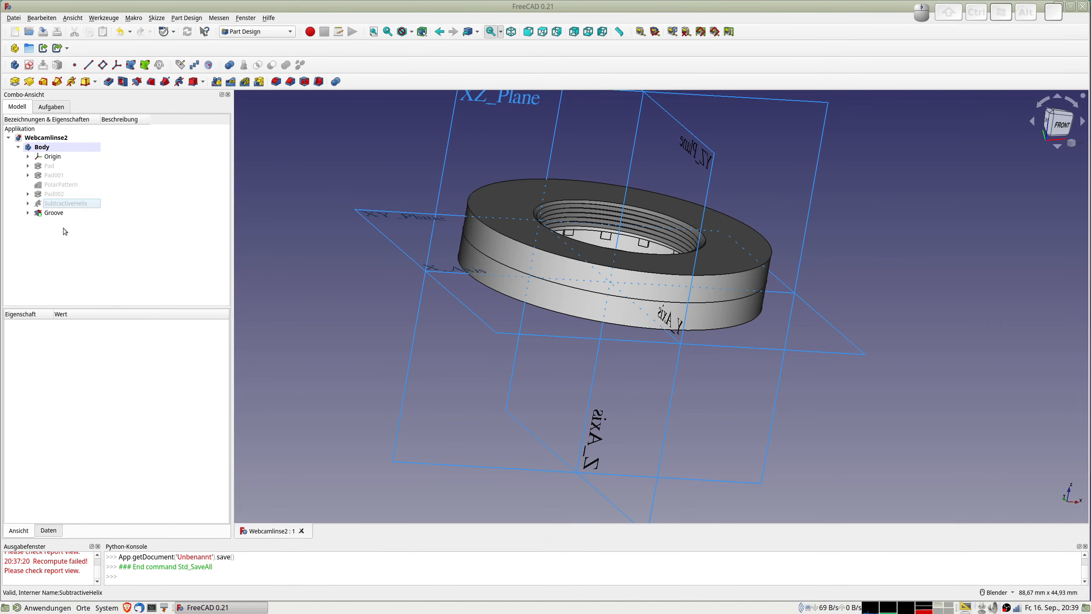
Rename the body as Linsenhalter and export it as the STL mesh Webcamlinse2-Linsenhalter.stl
left_click(45, 148)
key("F2")
type("Linsenhalter")
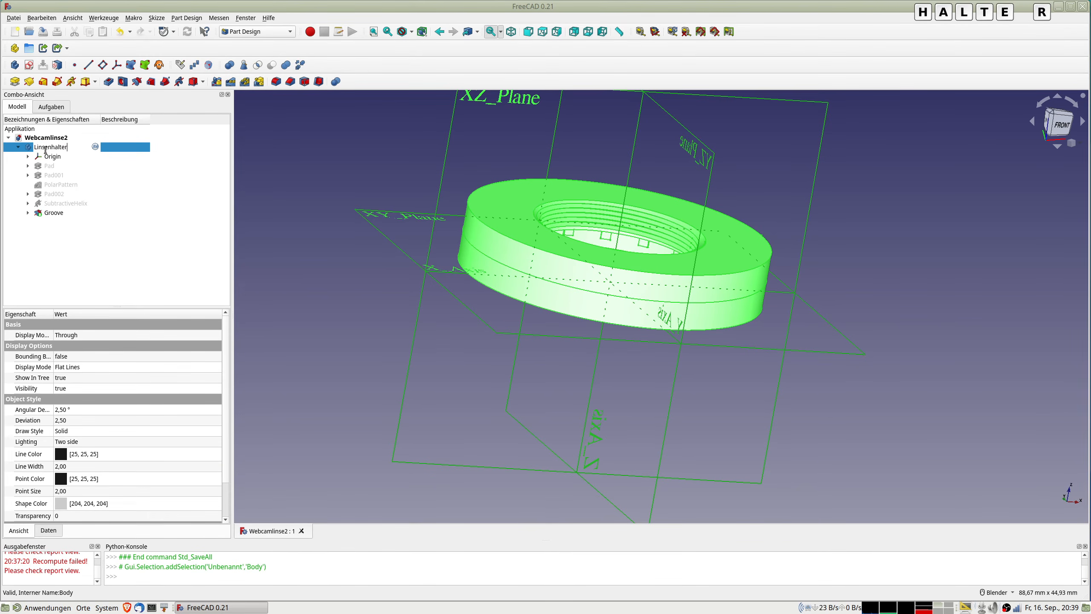
key("Return")
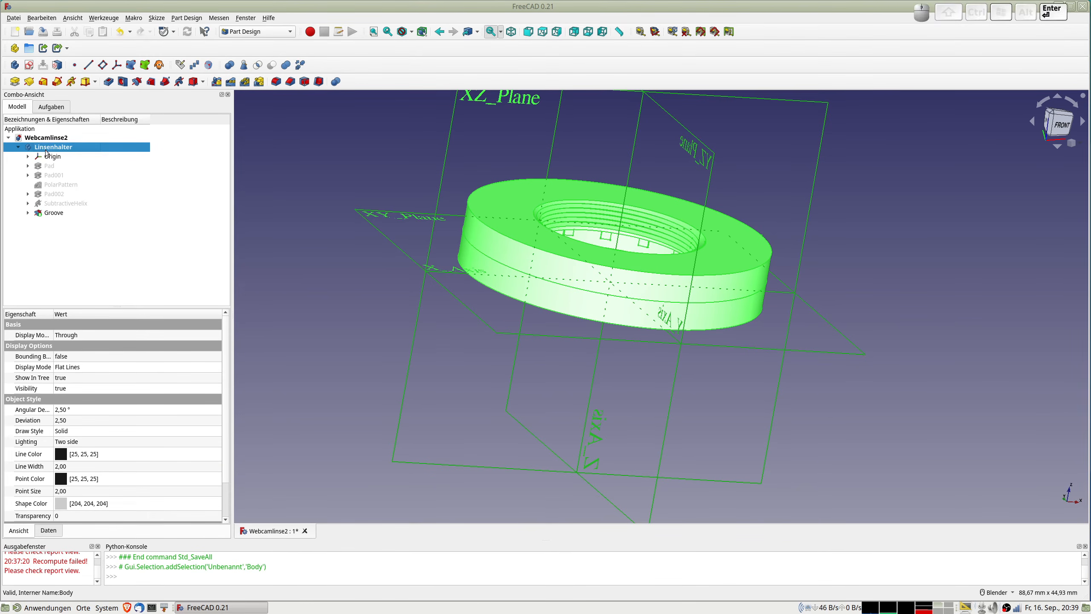
key("ctrl+e")
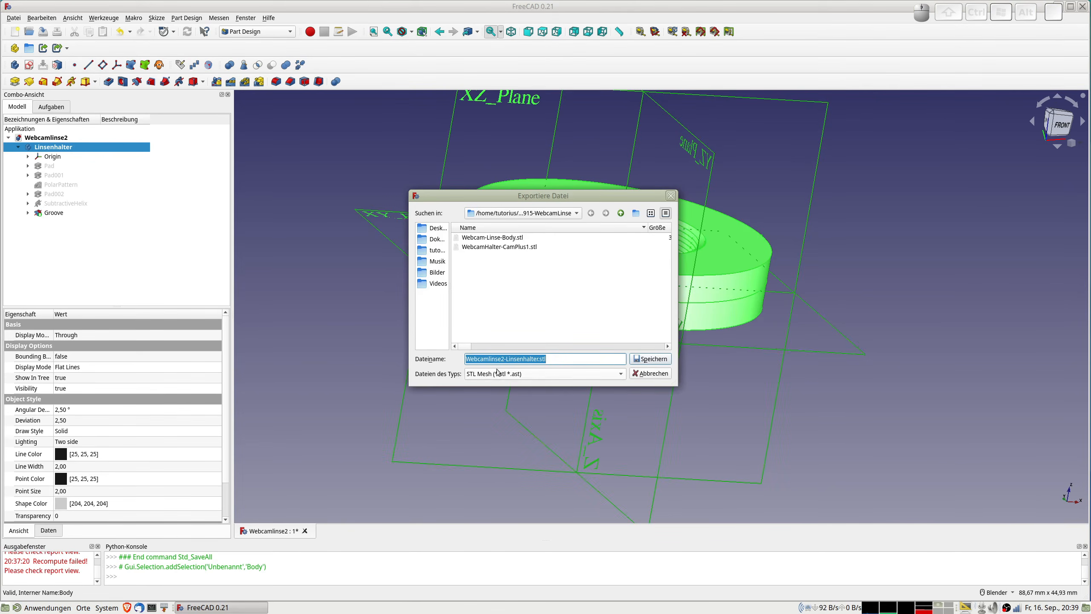
left_click(649, 359)
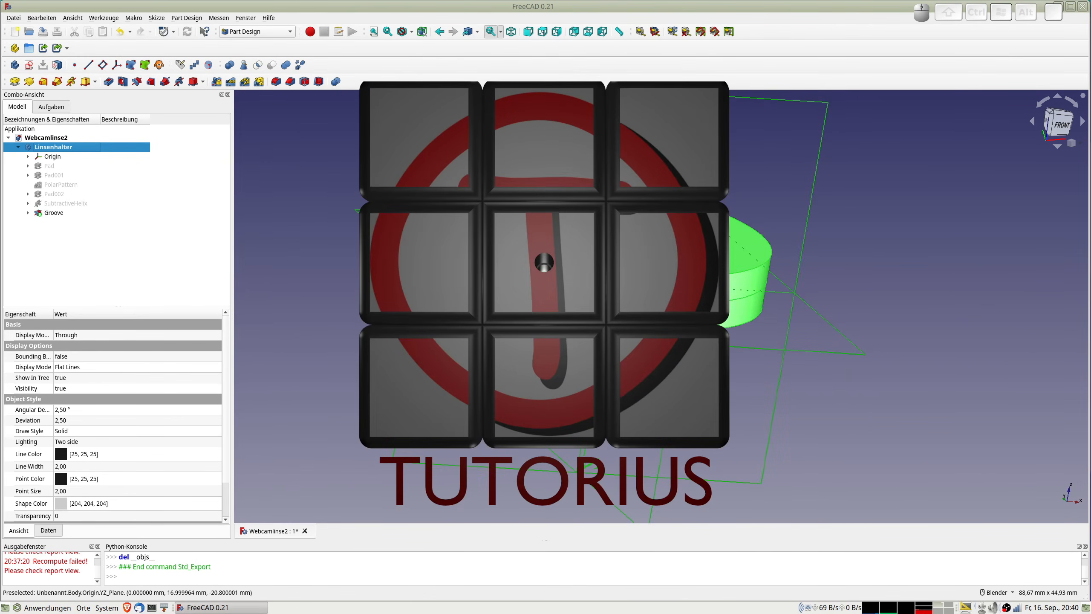
Launch Ultimaker Cura and bring up the dialog for opening a model file
key("ctrl+alt+b")
key("b")
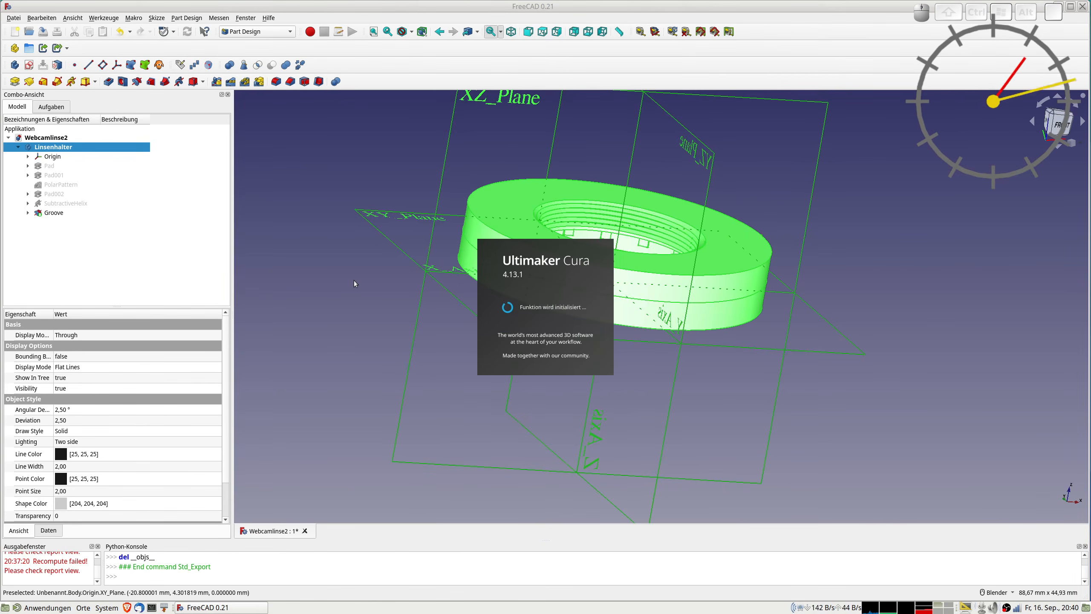
left_click(10, 18)
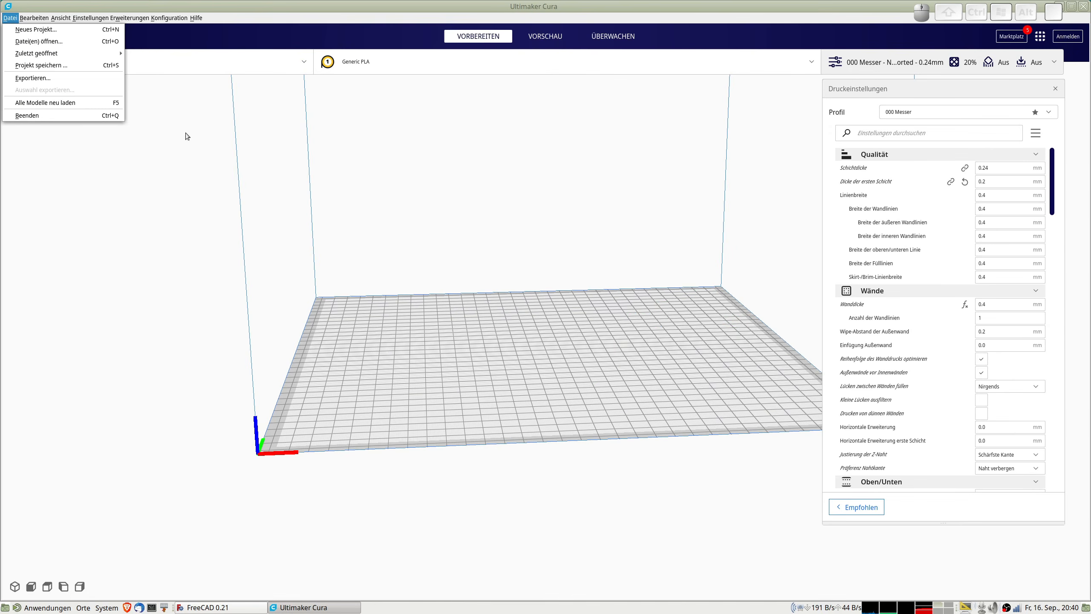
left_click(57, 43)
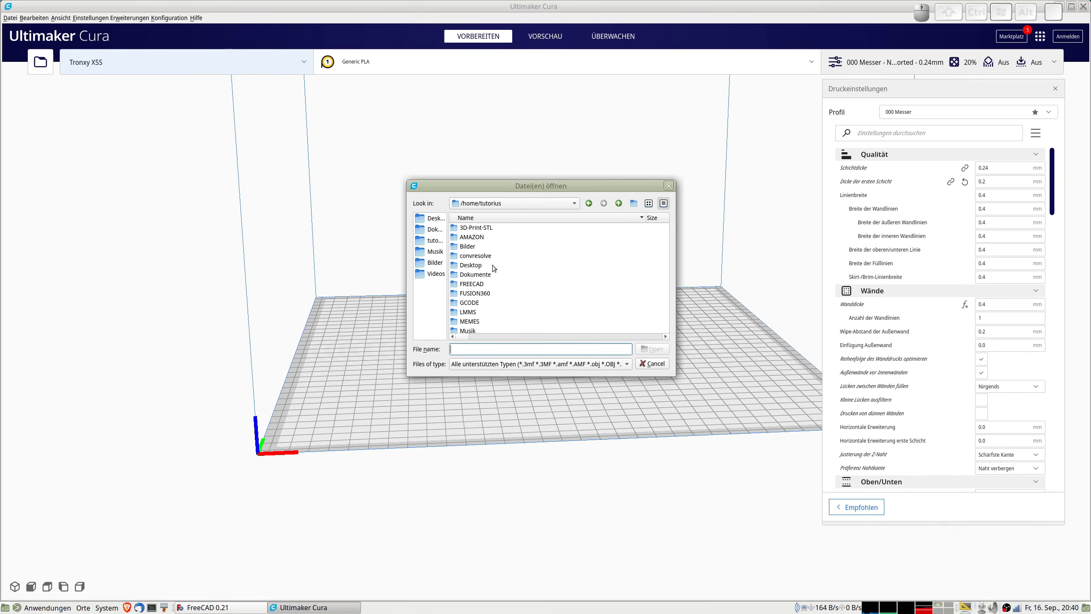
Browse to the FREECAD/20220915-WebcamLinse folder in the home directory and load Webcamlinse2-Linsenhalter.stl onto the build plate
left_click(621, 205)
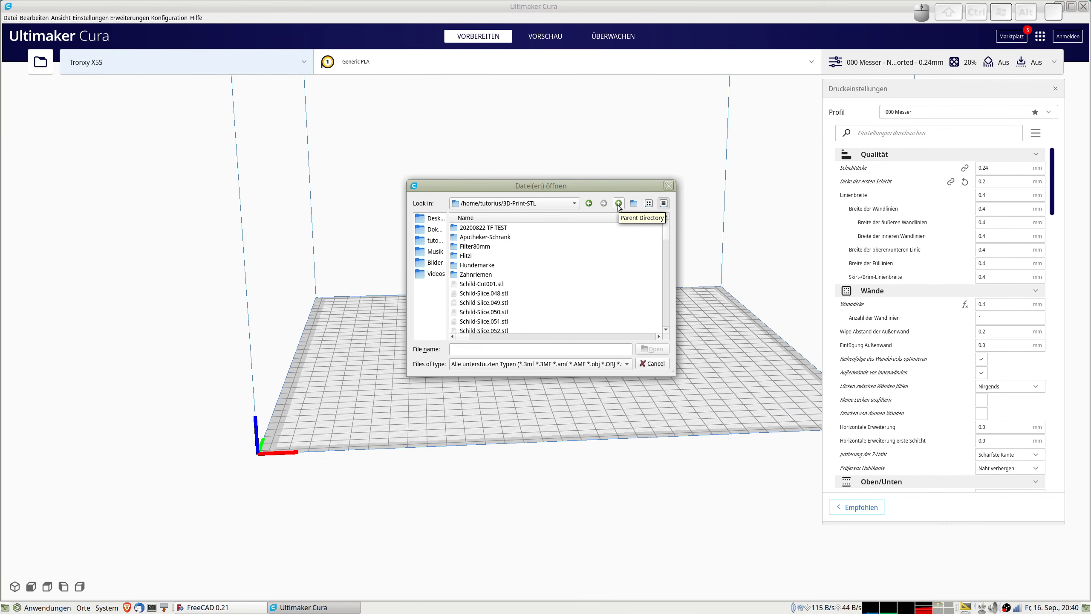
left_click(619, 204)
scroll(509, 280, "down", 6)
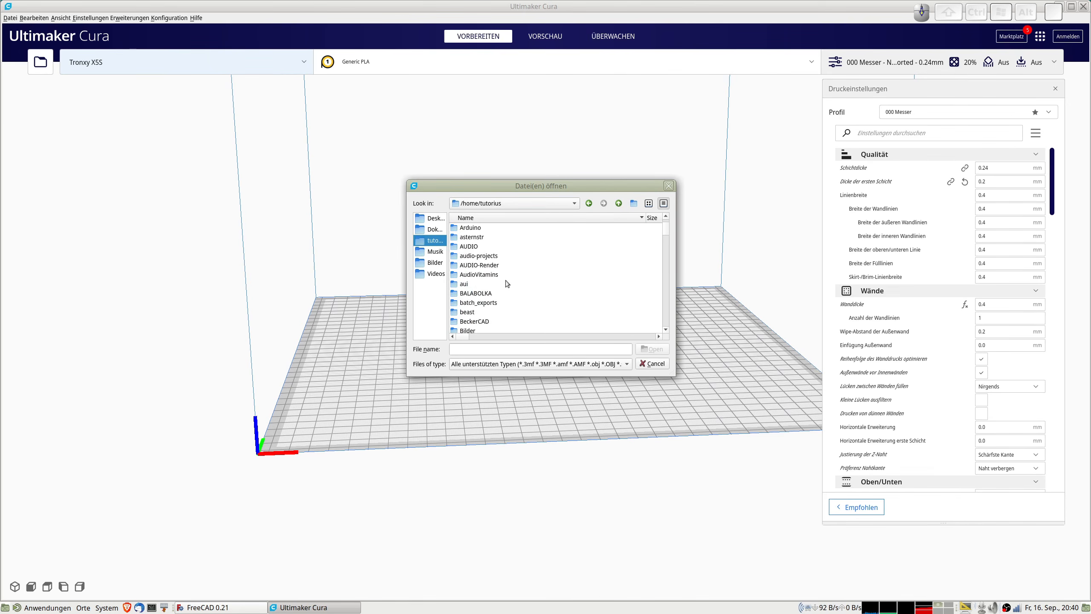
scroll(505, 280, "down", 5)
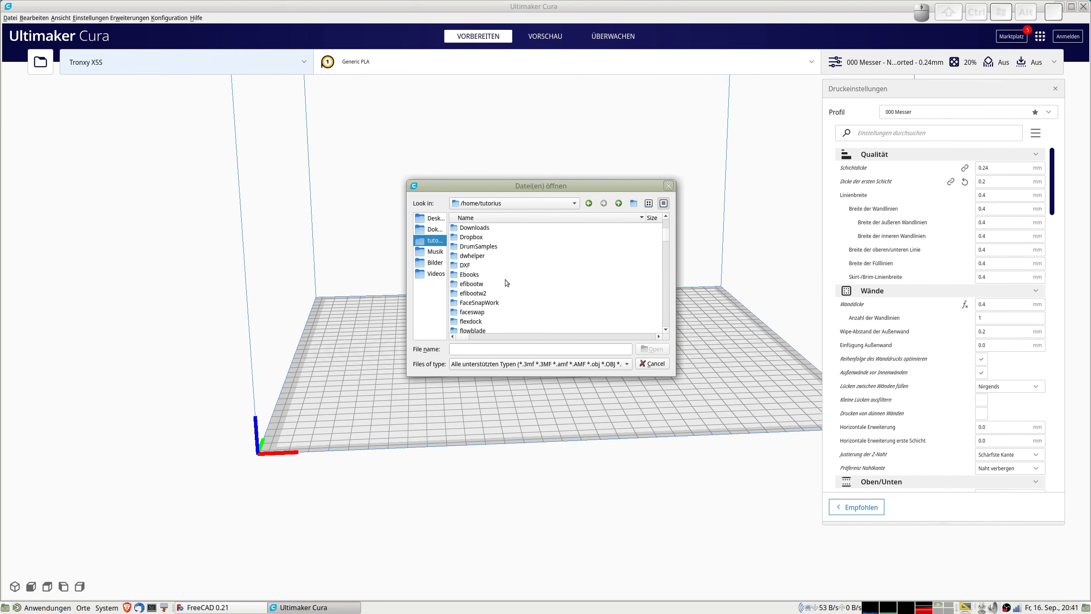
double_click(478, 250)
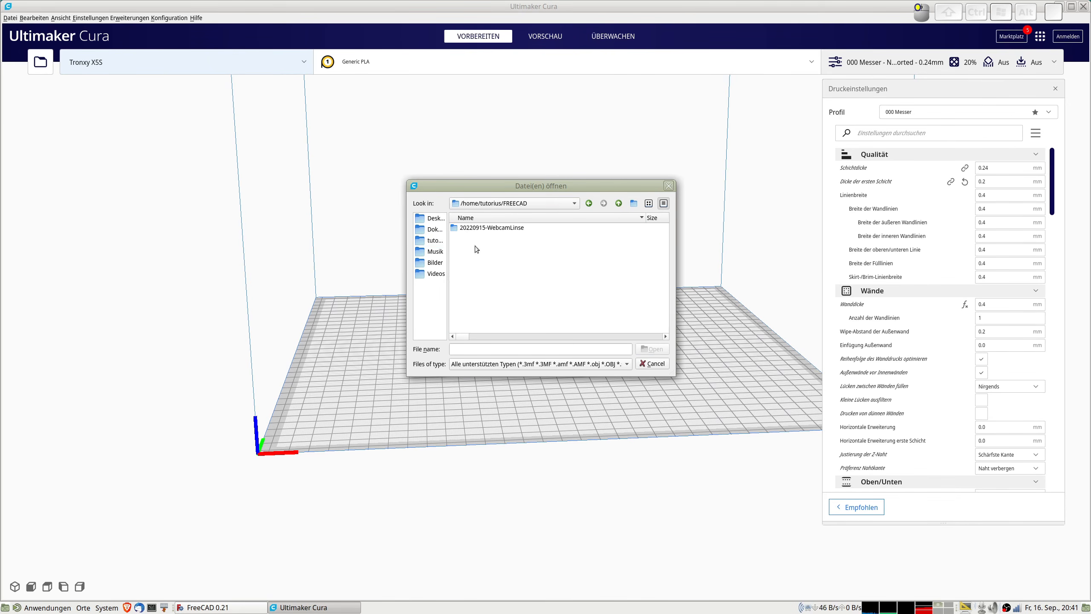
scroll(498, 277, "down", 8)
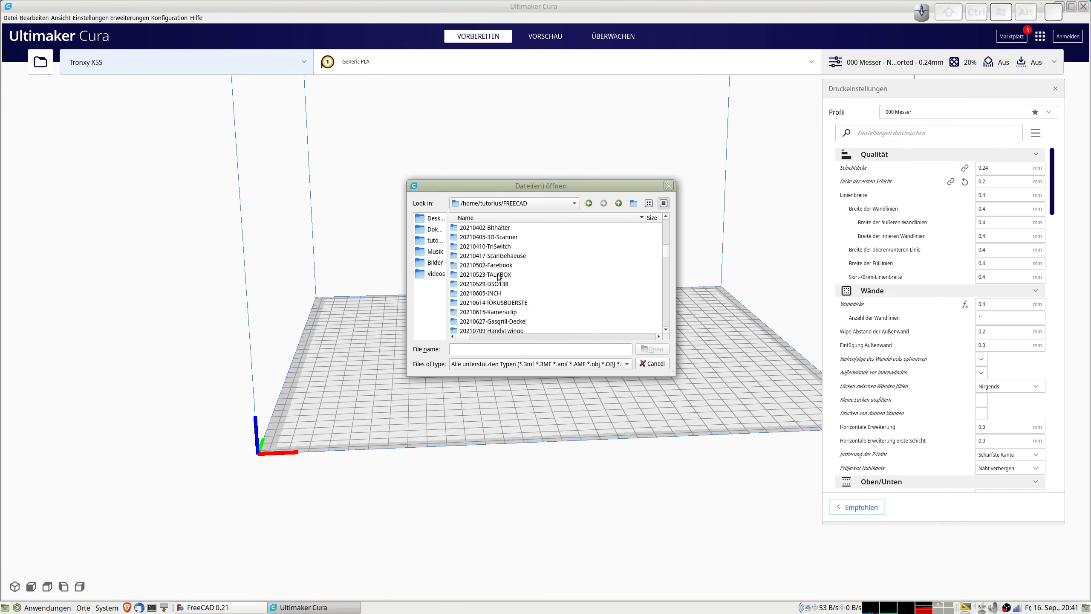
scroll(499, 277, "down", 6)
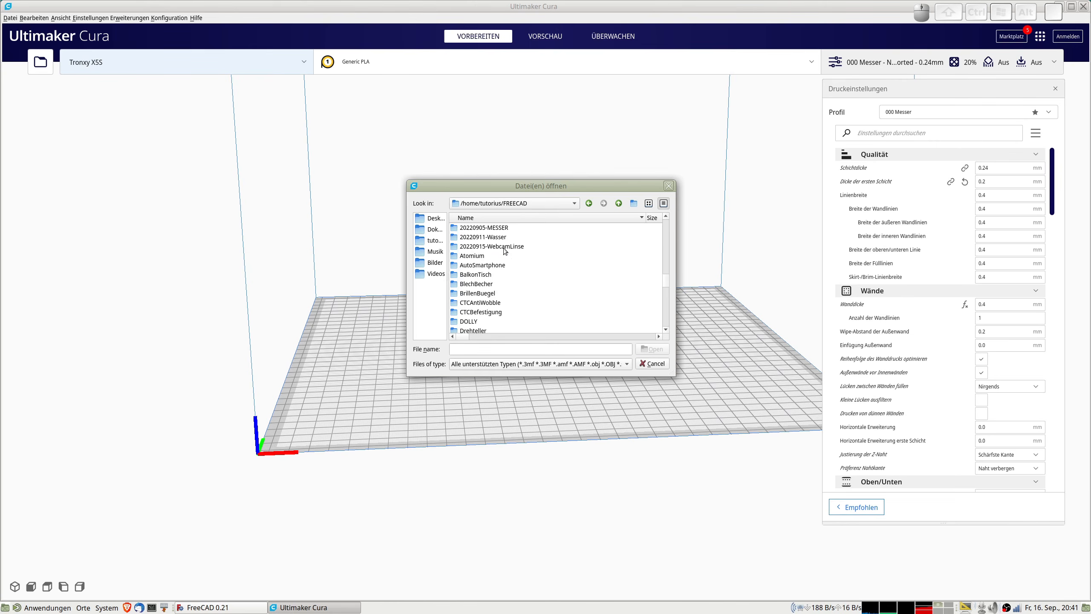
double_click(501, 247)
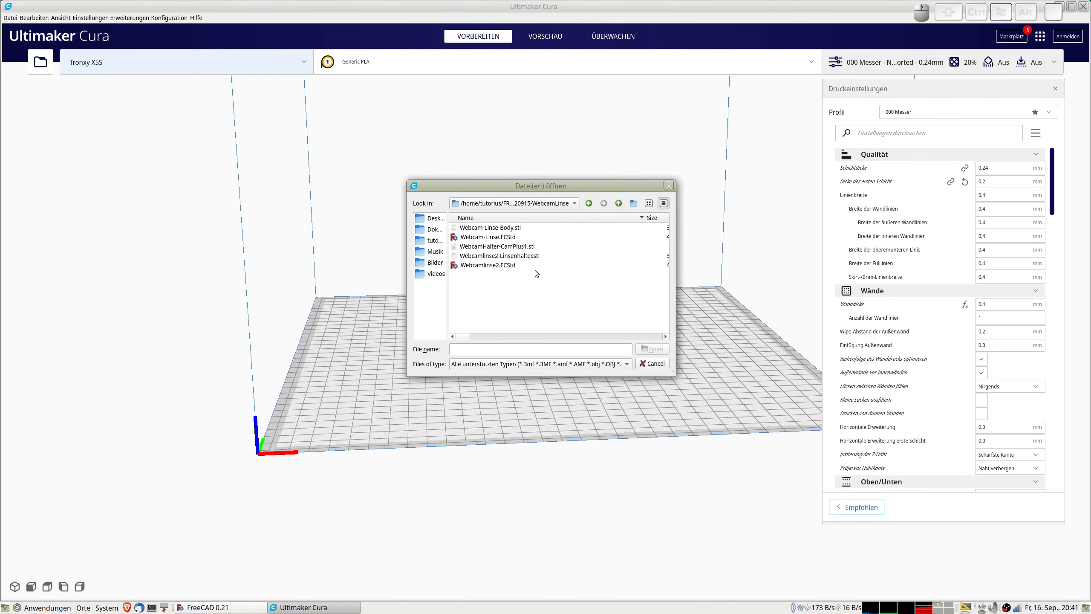
double_click(518, 257)
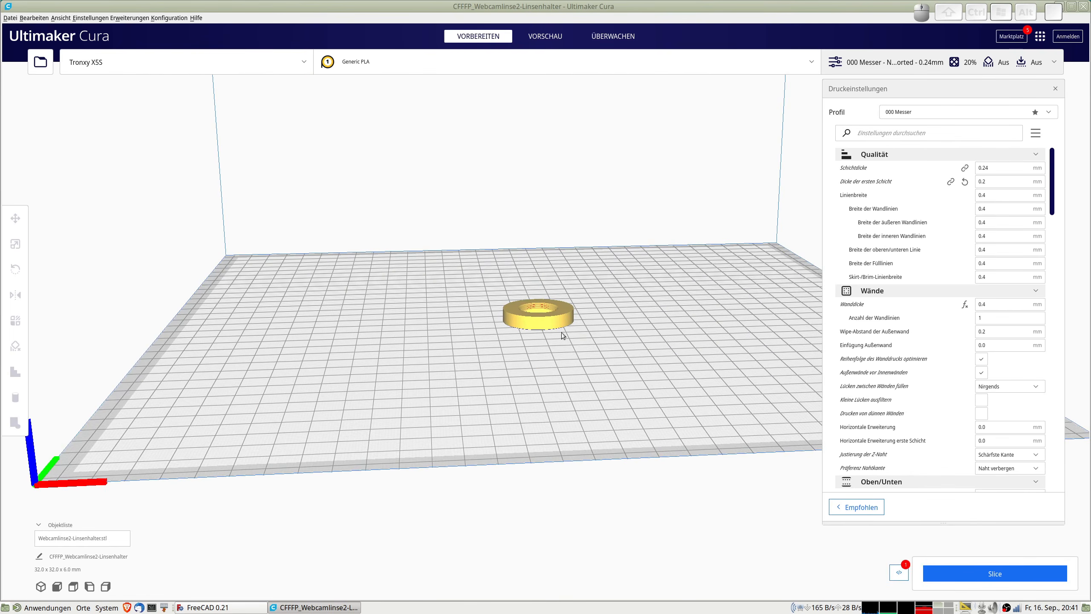
Flip the ring upside down by 180° about the Y axis so its ribbed opening faces up, and deselect it
scroll(564, 337, "up", 4)
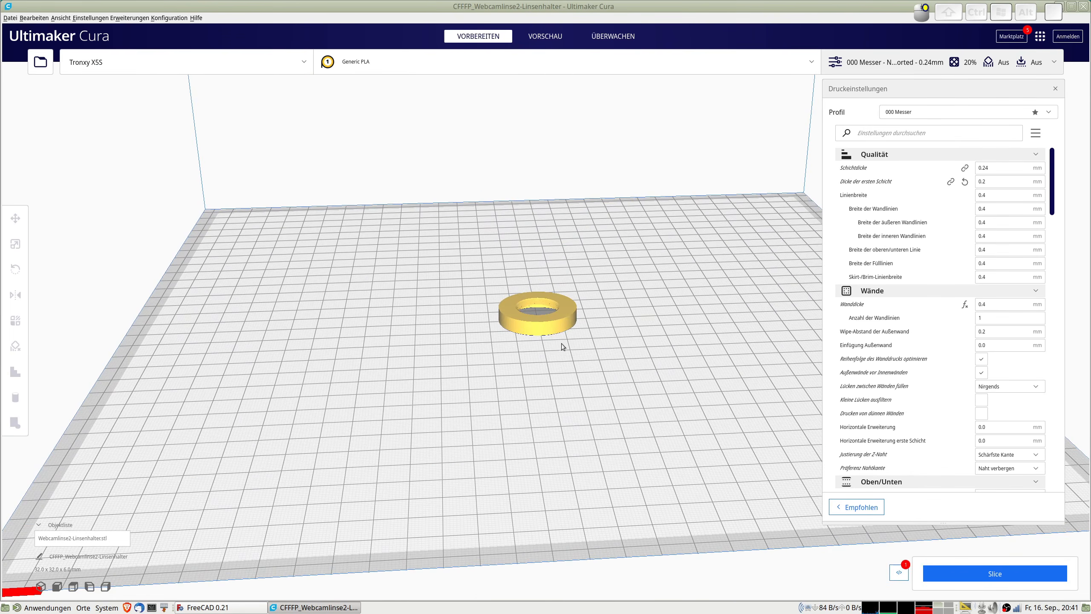
scroll(551, 343, "up", 3)
left_click(536, 302)
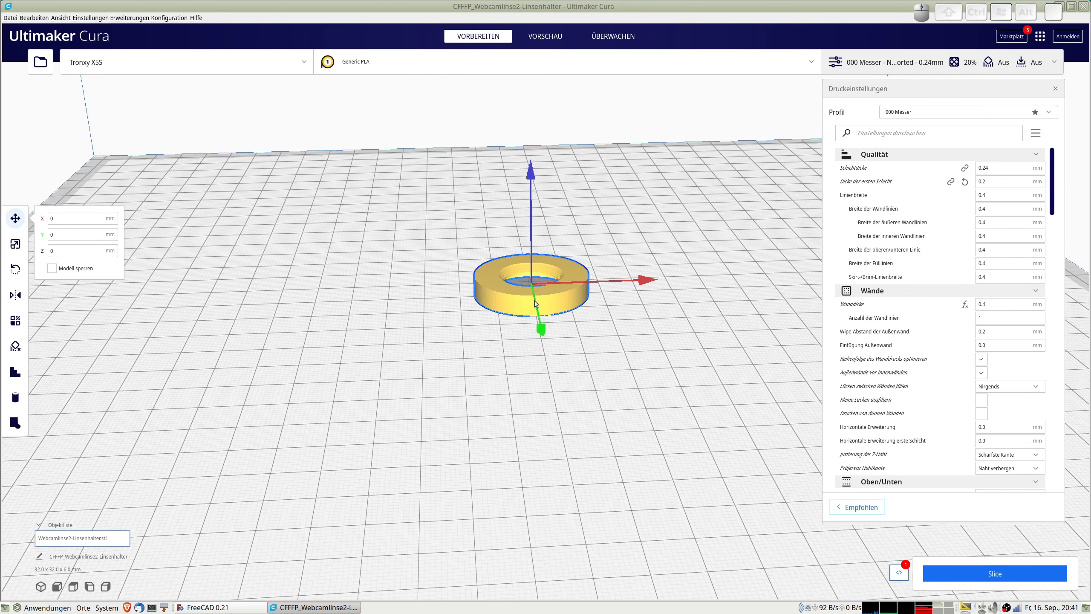
scroll(532, 303, "up", 5)
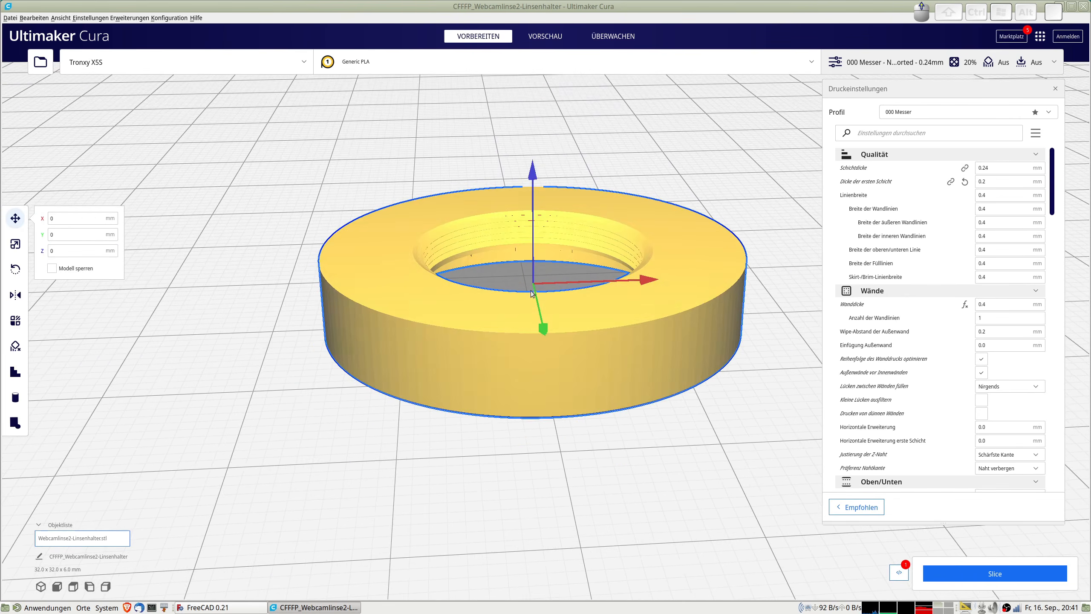
scroll(531, 294, "down", 6)
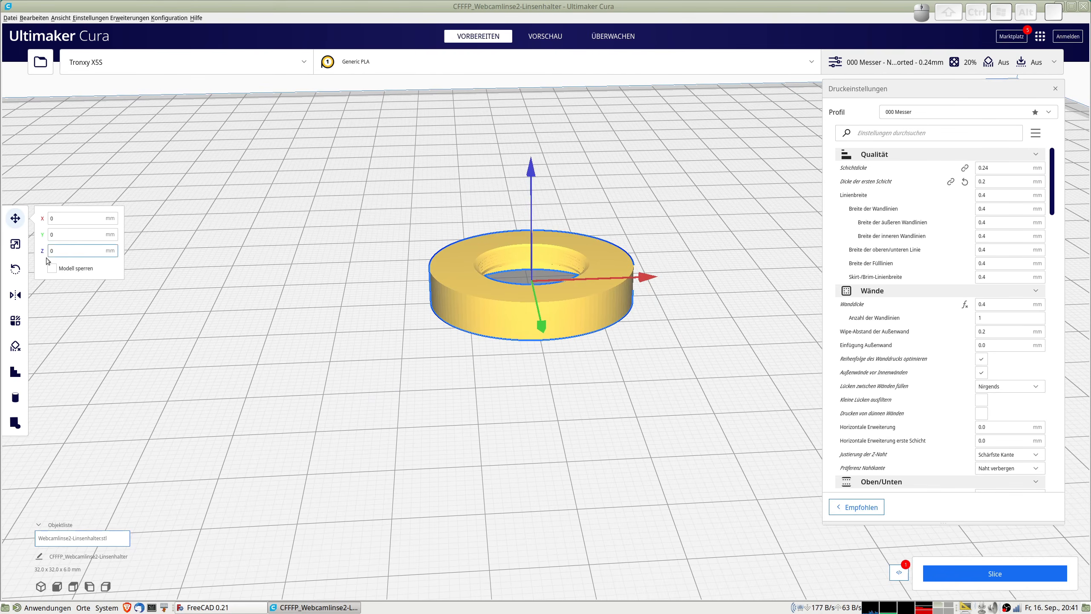
left_click(15, 269)
left_click_drag(631, 258, 390, 411)
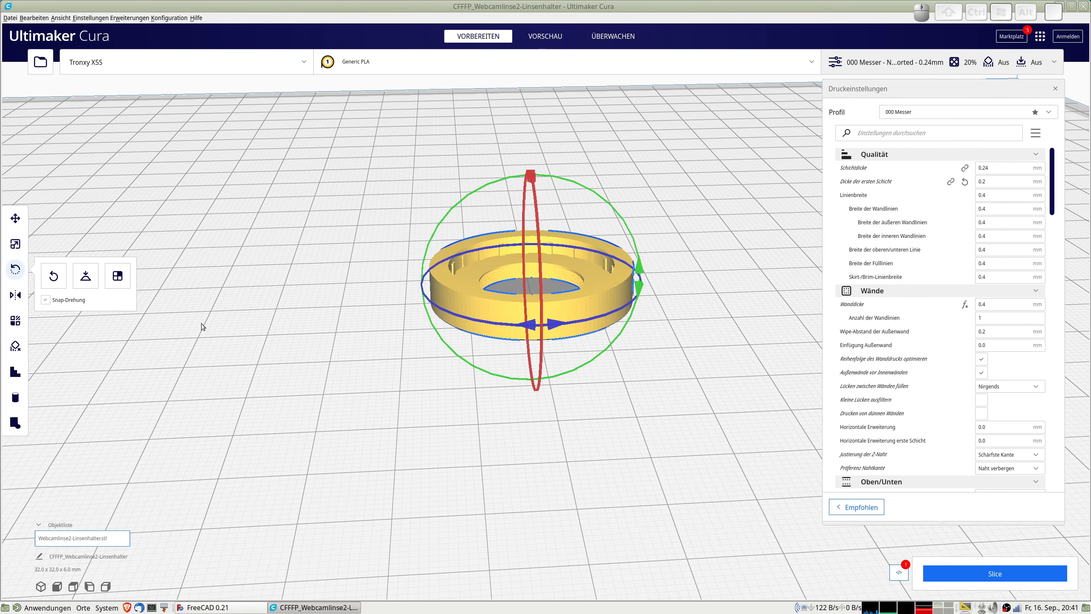
left_click(339, 263)
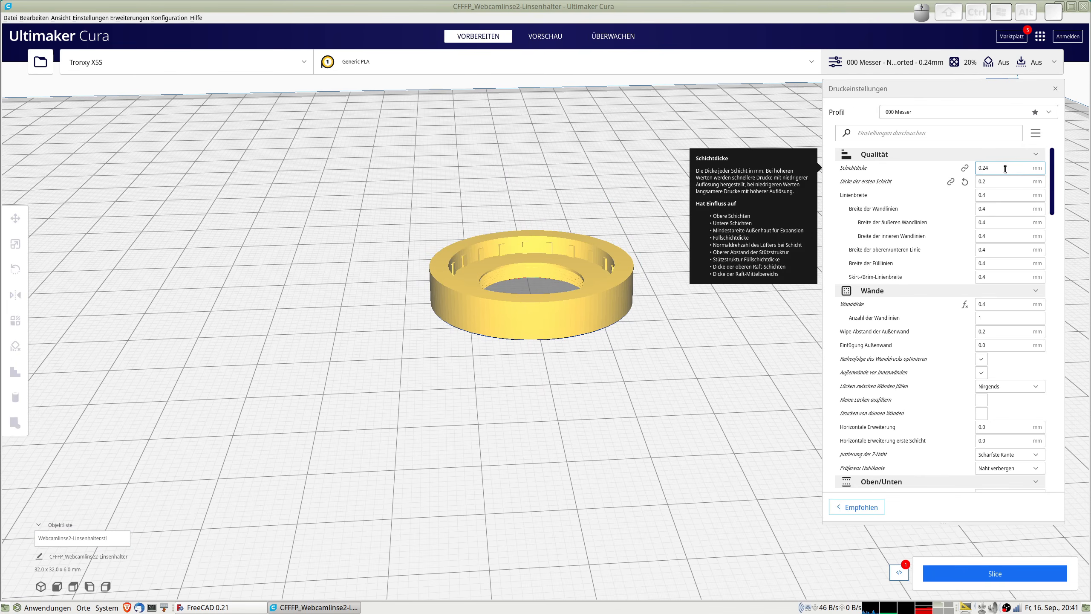
Set both the layer height and the initial layer height to 0.12 mm
left_click_drag(946, 174, 918, 180)
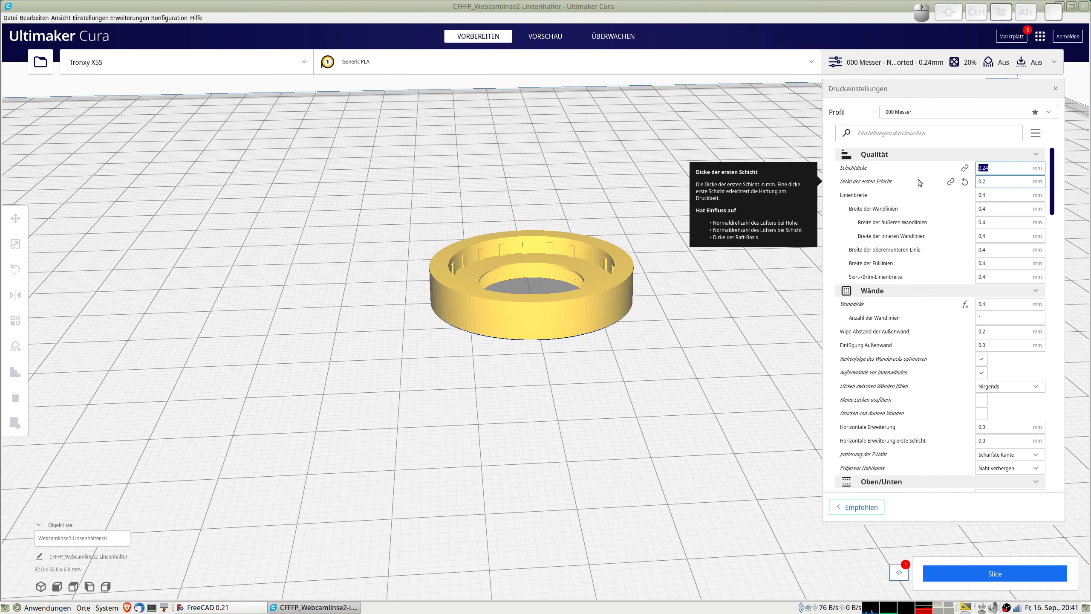
type("0")
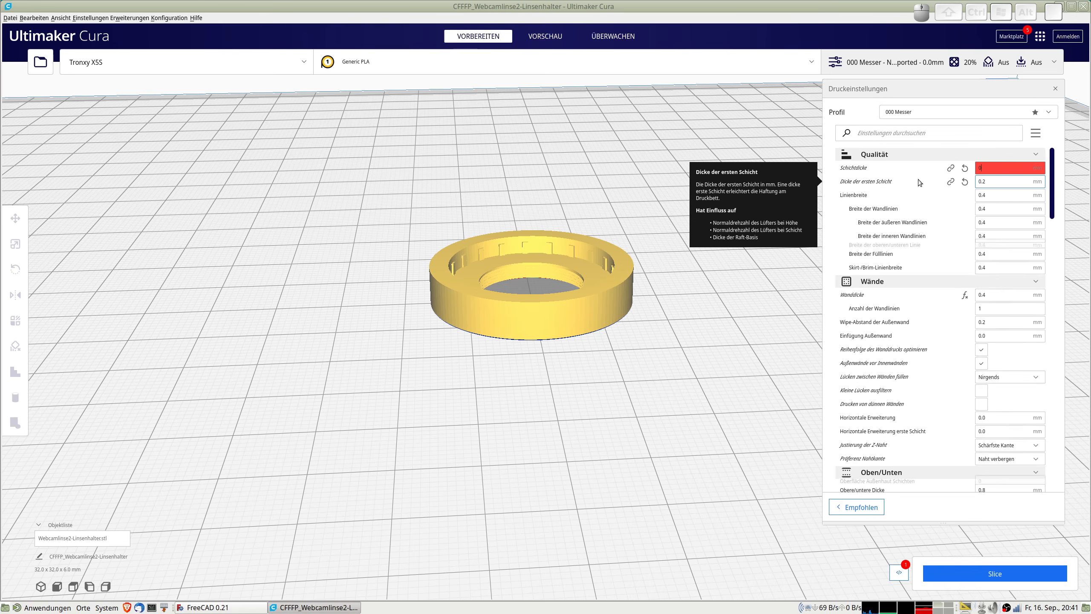
type(",12")
left_click(997, 180)
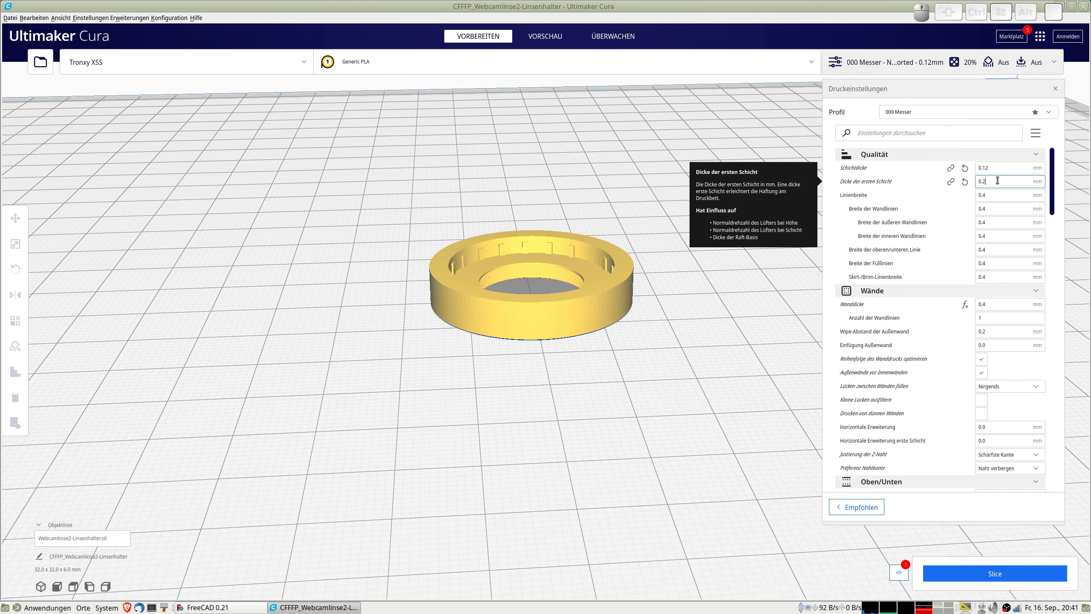
key("BackSpace")
type("12")
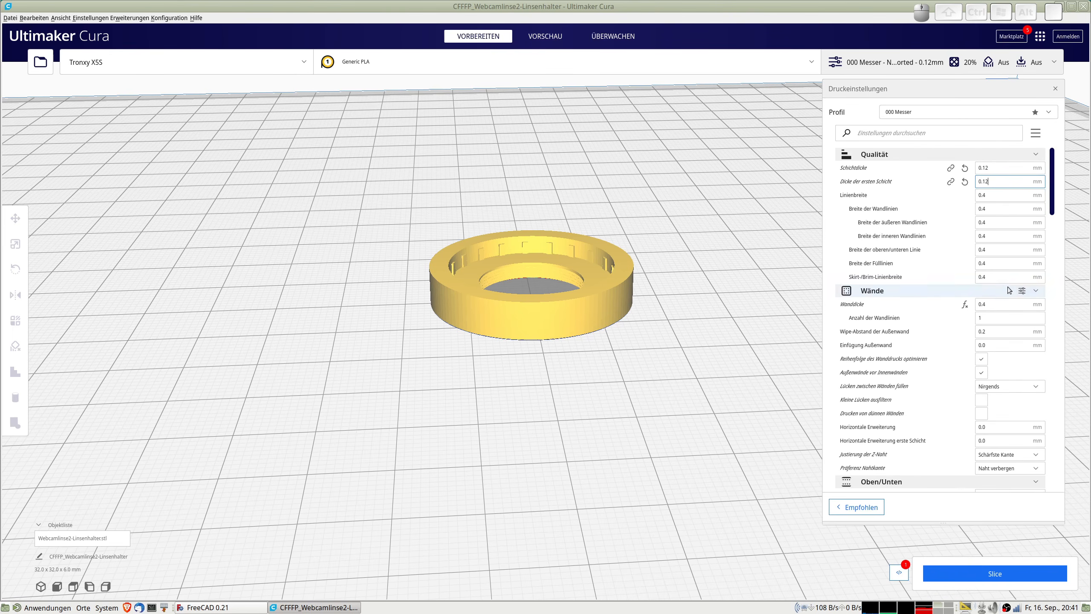
Review the remaining print settings, from walls, infill, material and speed through cooling, support and build plate adhesion to the printer settings
scroll(1000, 296, "down", 4)
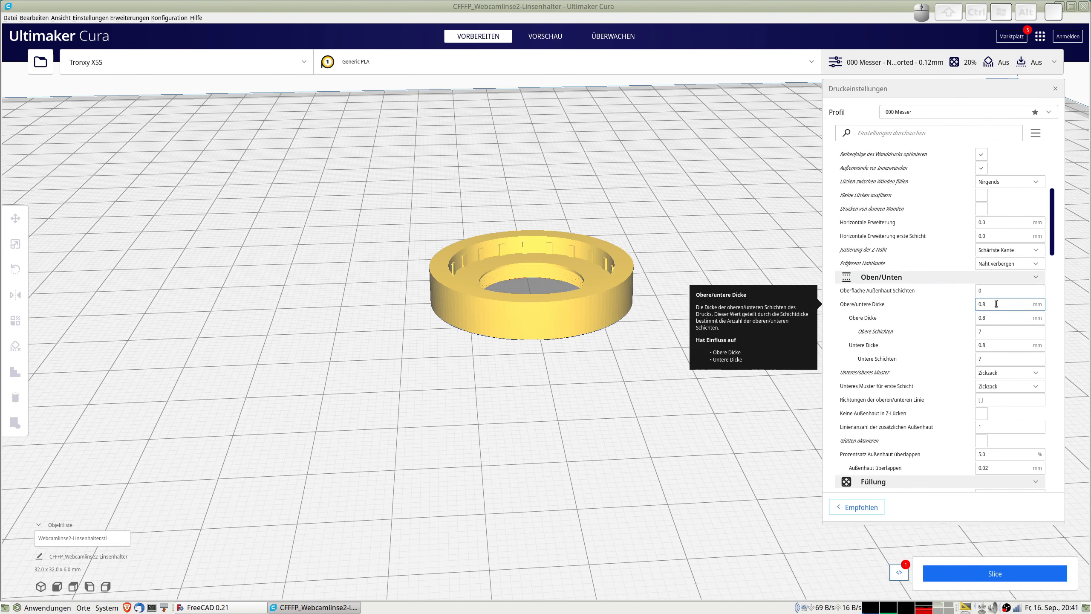
scroll(995, 303, "down", 3)
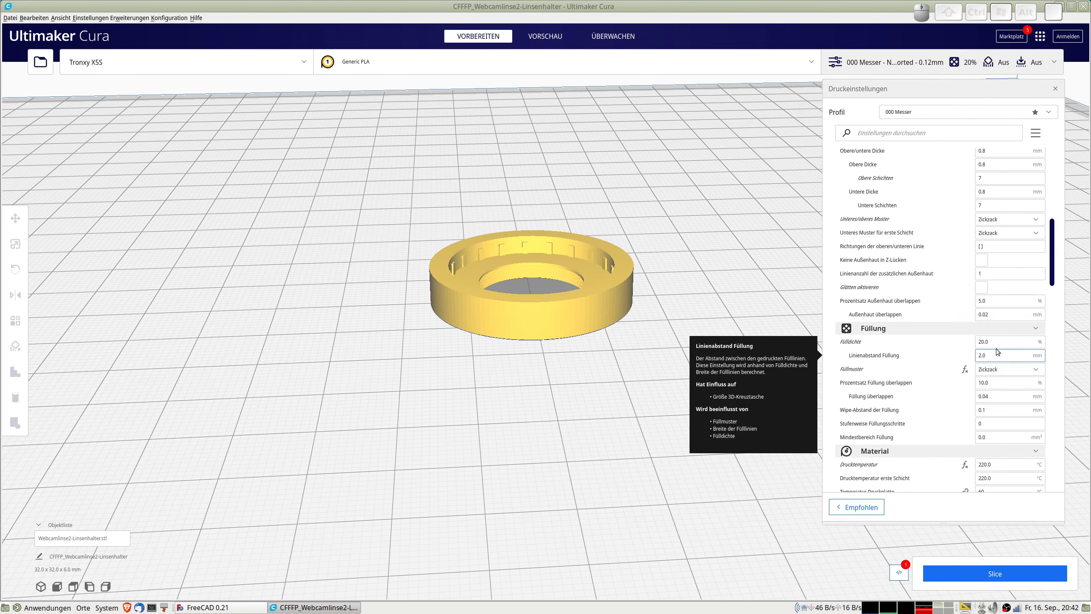
scroll(996, 346, "down", 3)
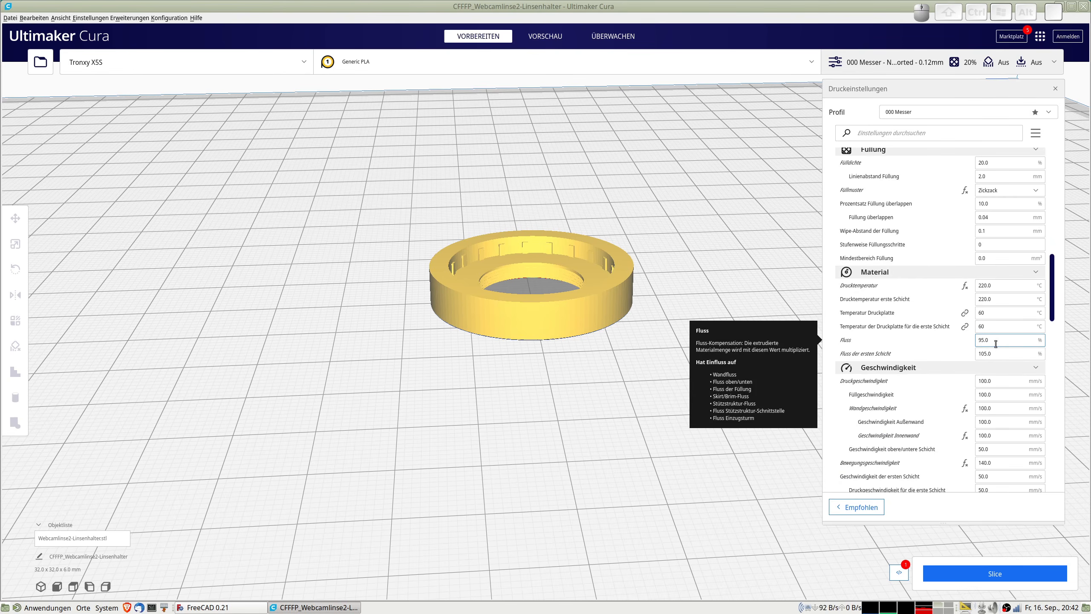
scroll(996, 343, "down", 3)
scroll(995, 344, "down", 8)
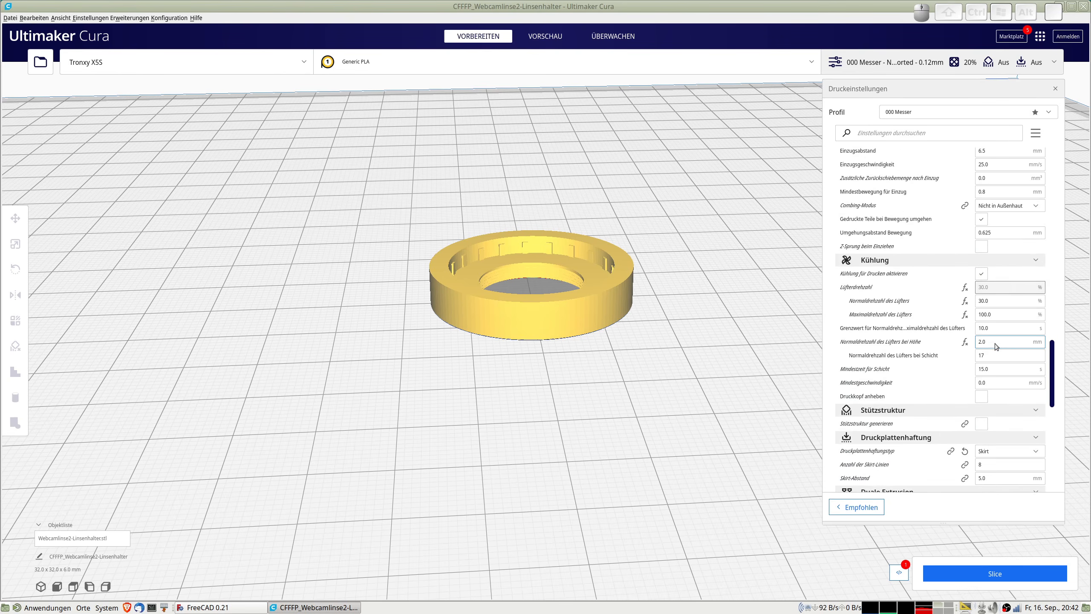
scroll(995, 347, "down", 5)
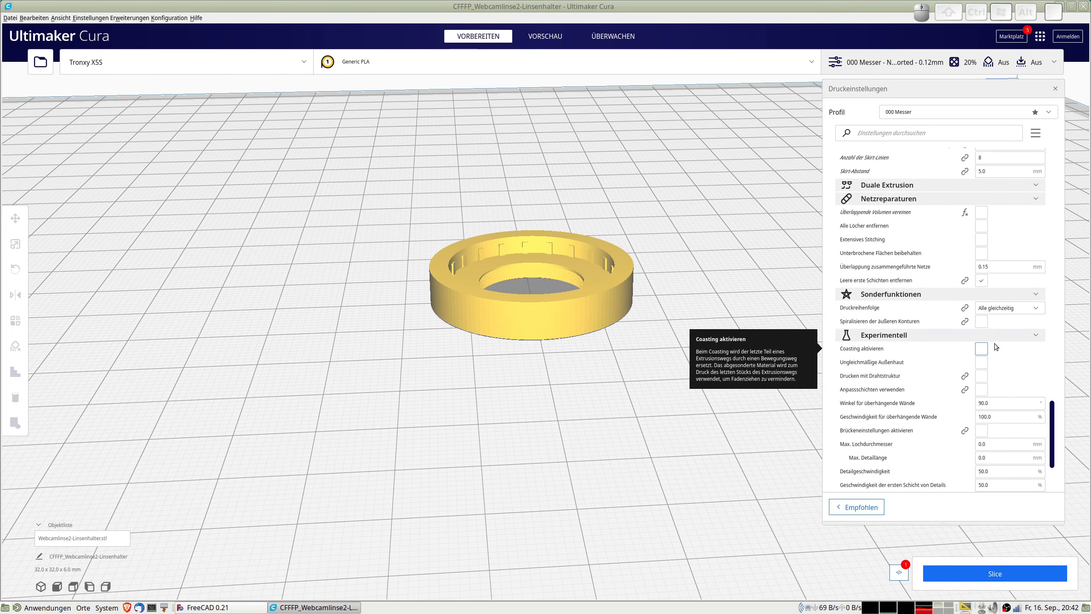
scroll(996, 347, "down", 3)
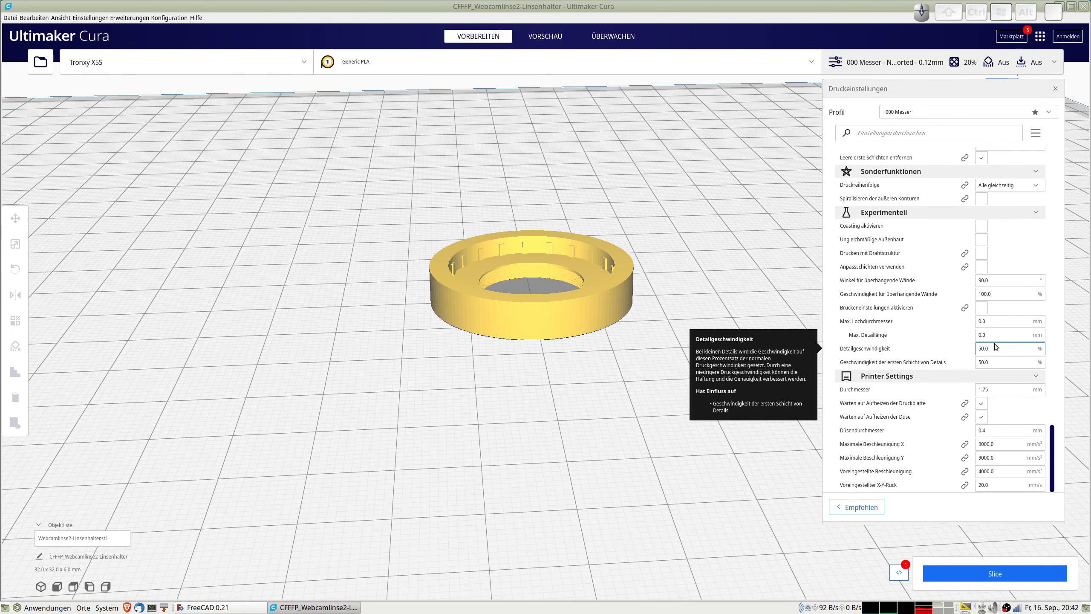
scroll(994, 344, "up", 4)
scroll(994, 341, "up", 5)
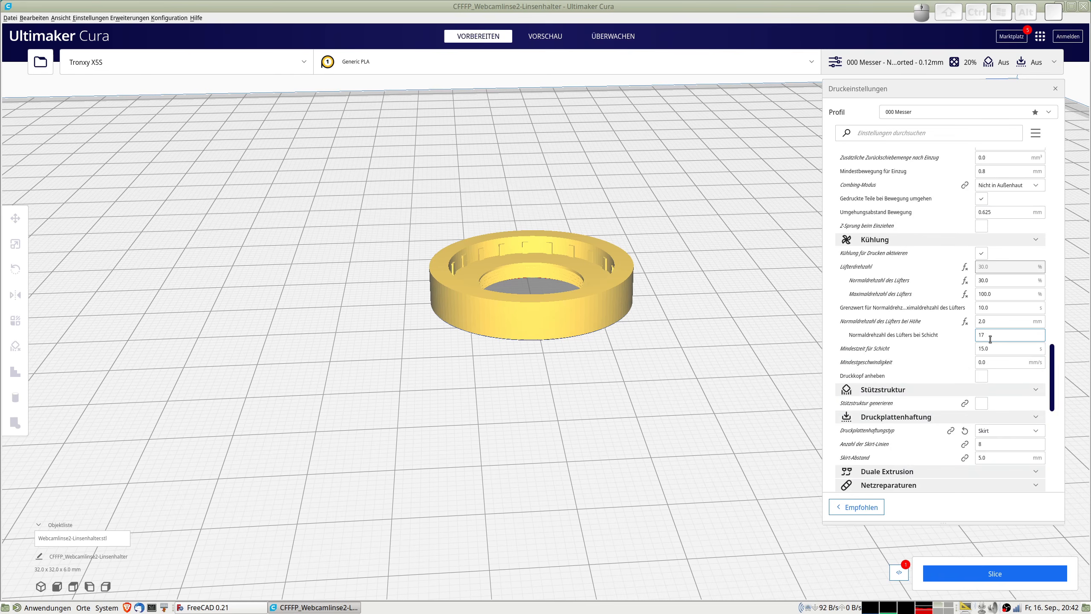
Slice the lens-holder ring with the current print settings
mouse_move(998, 349)
left_click(980, 577)
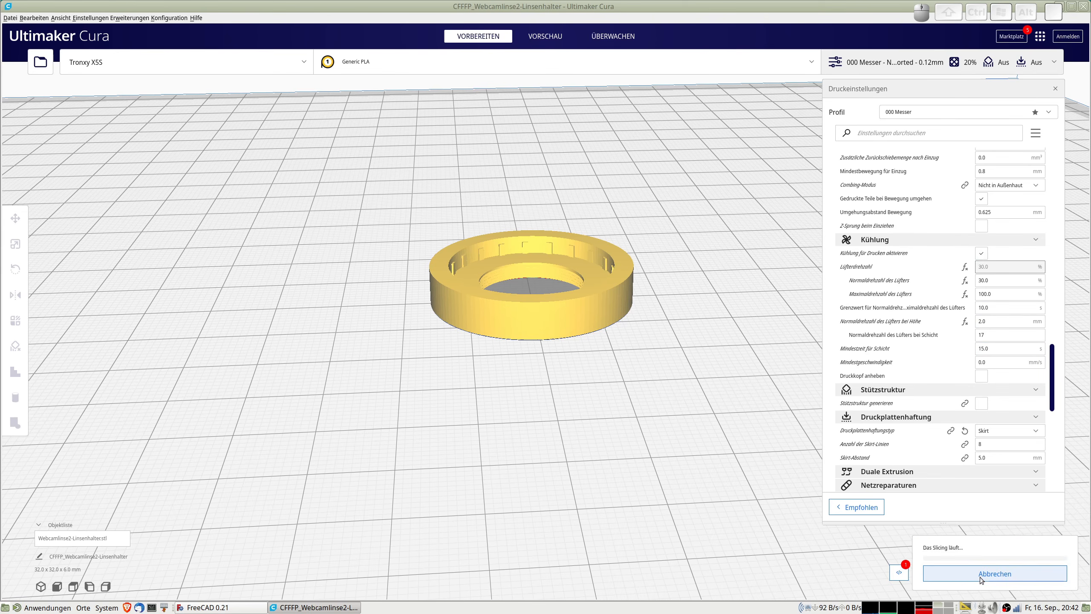